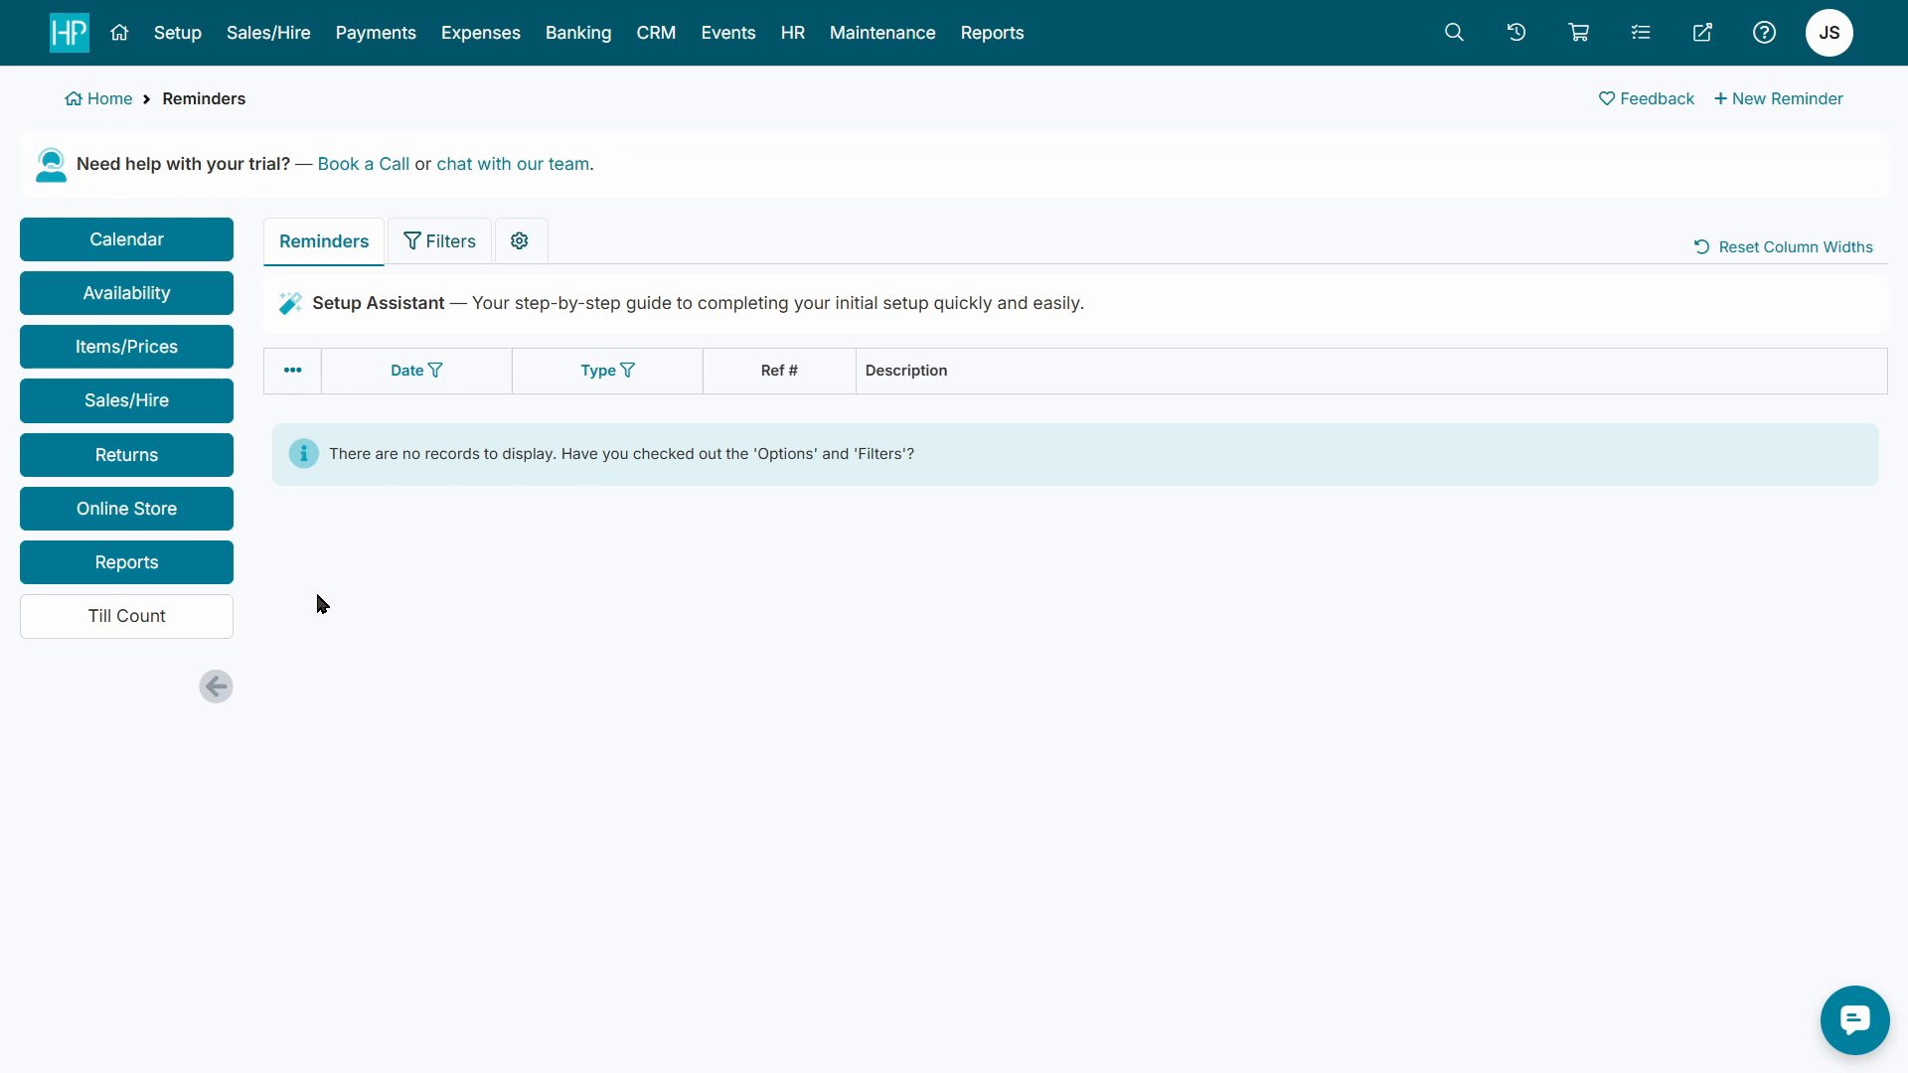
# Step: Create a new item from the items list and enter Excavator as its description
pyautogui.click(178, 40)
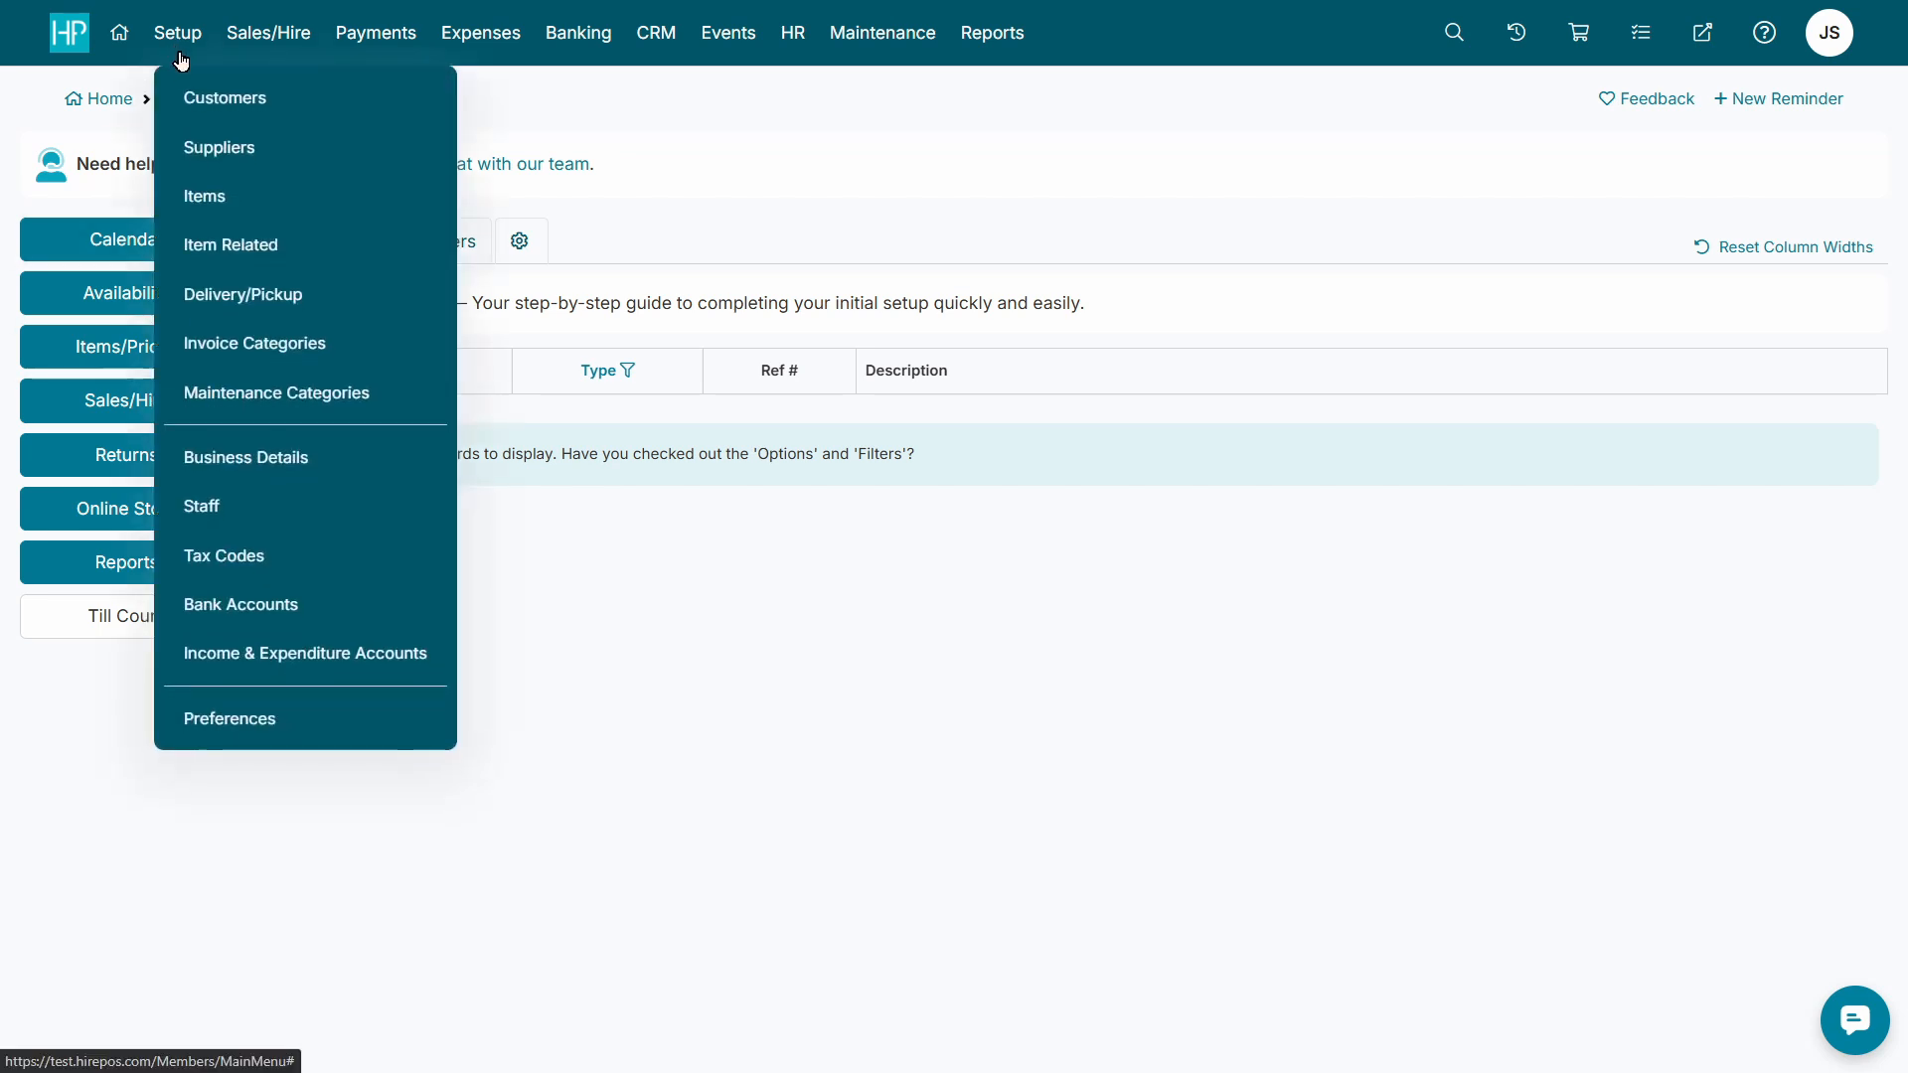
pyautogui.click(251, 197)
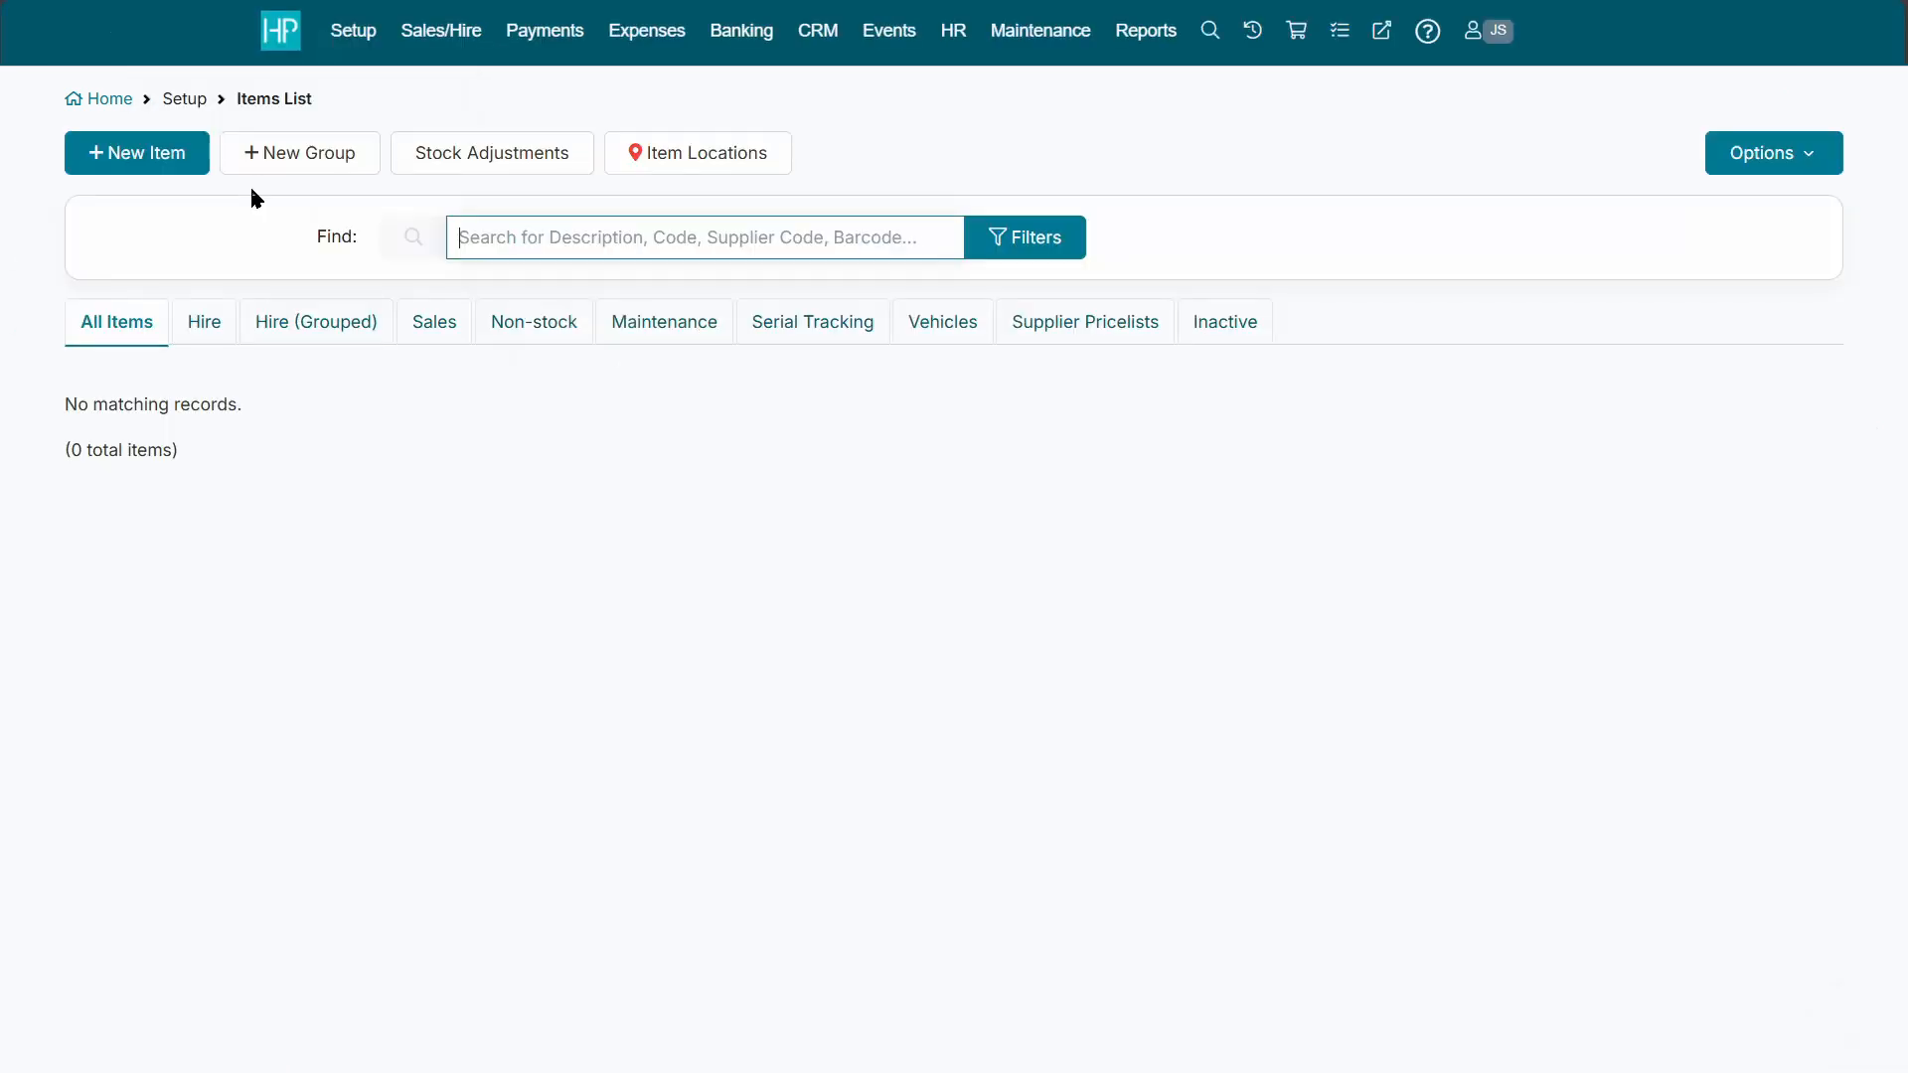
pyautogui.click(167, 159)
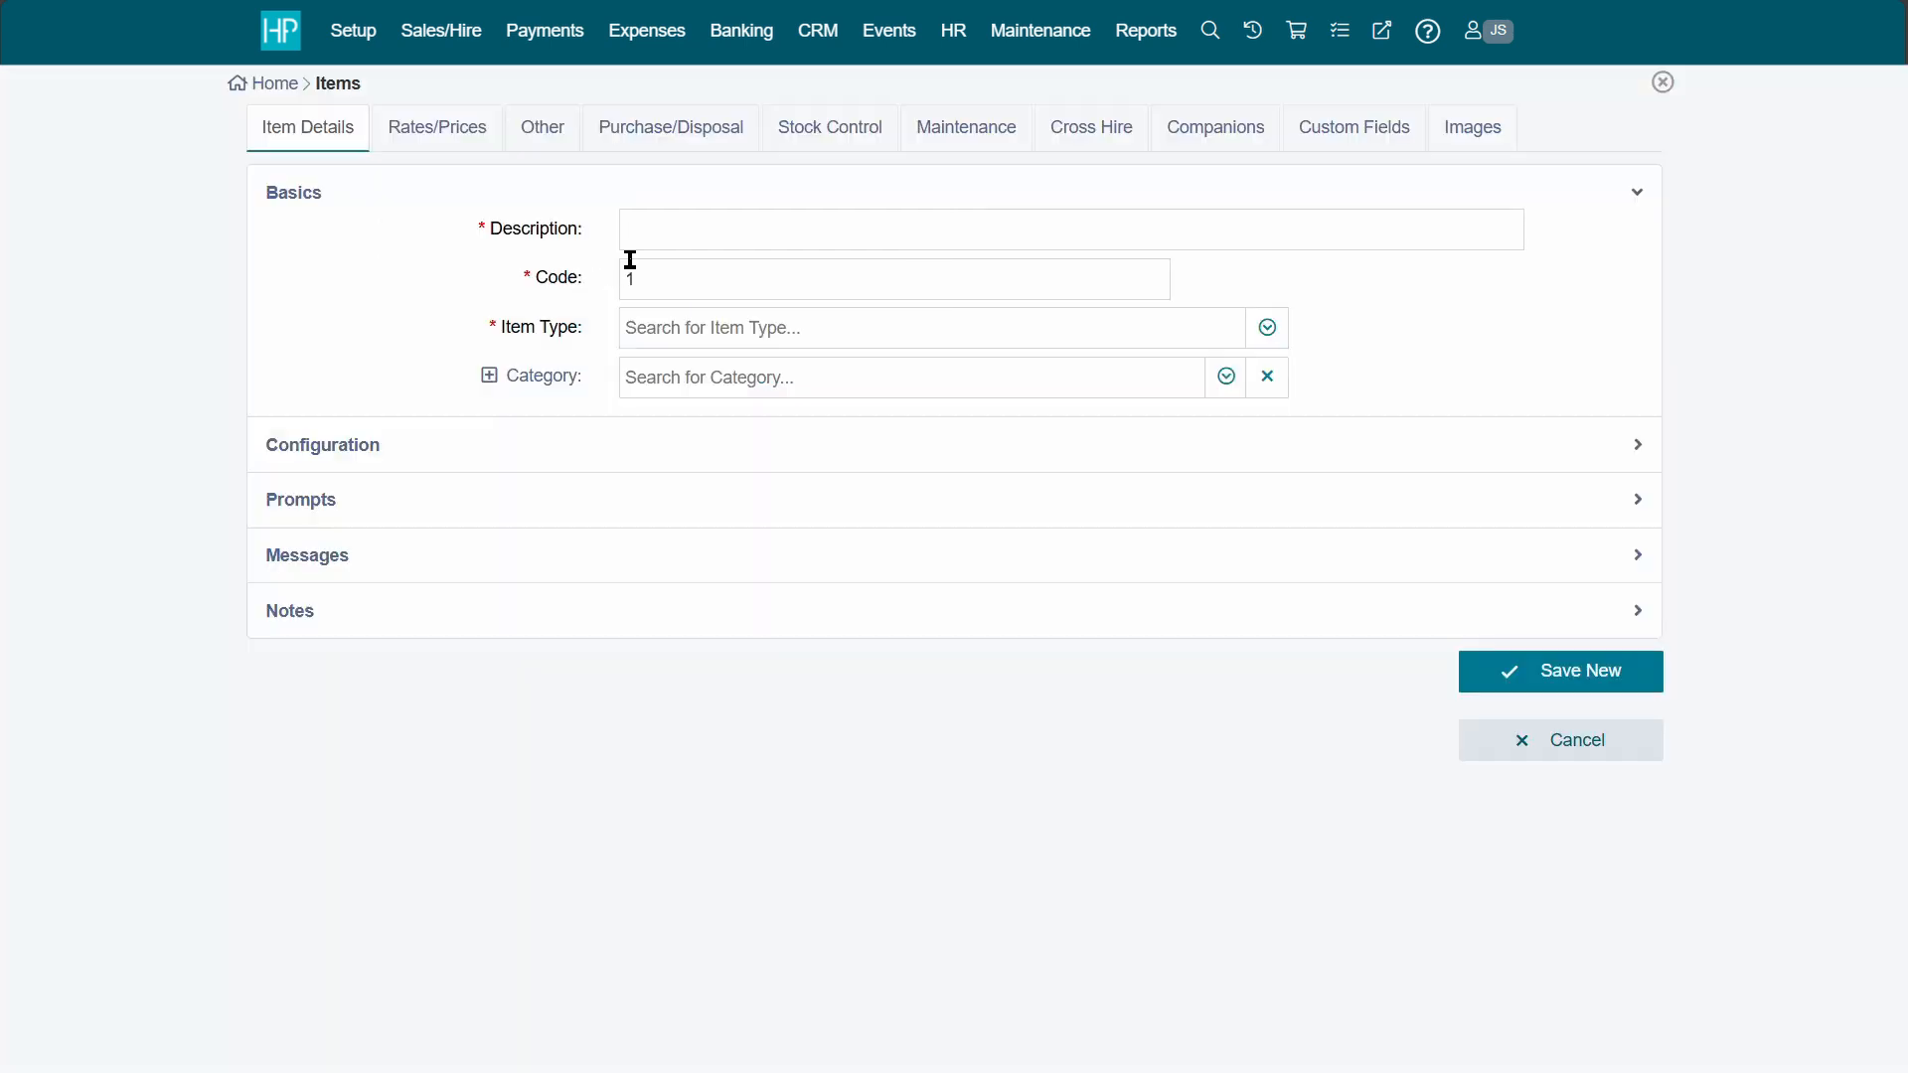
pyautogui.write('E')
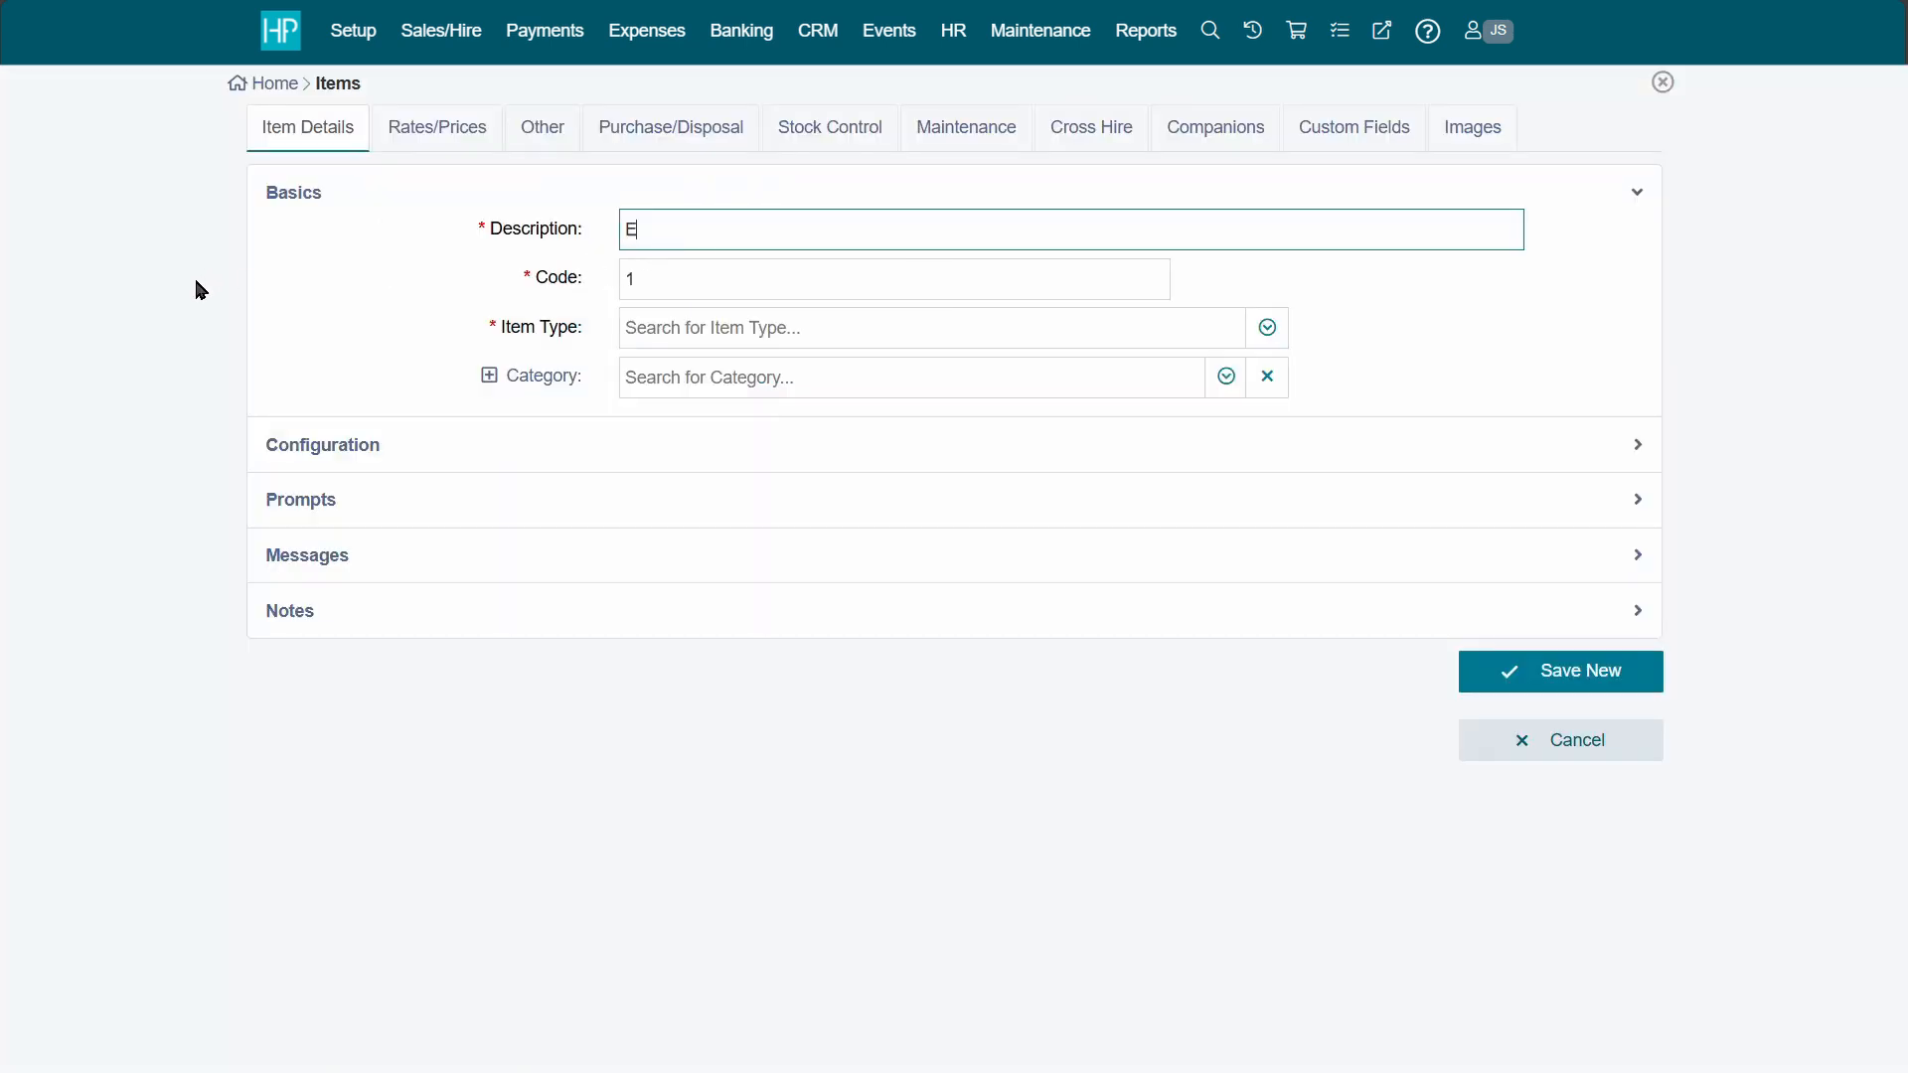
pyautogui.write('xcavator')
# Step: Replace the default item code with EX01
pyautogui.click(713, 281)
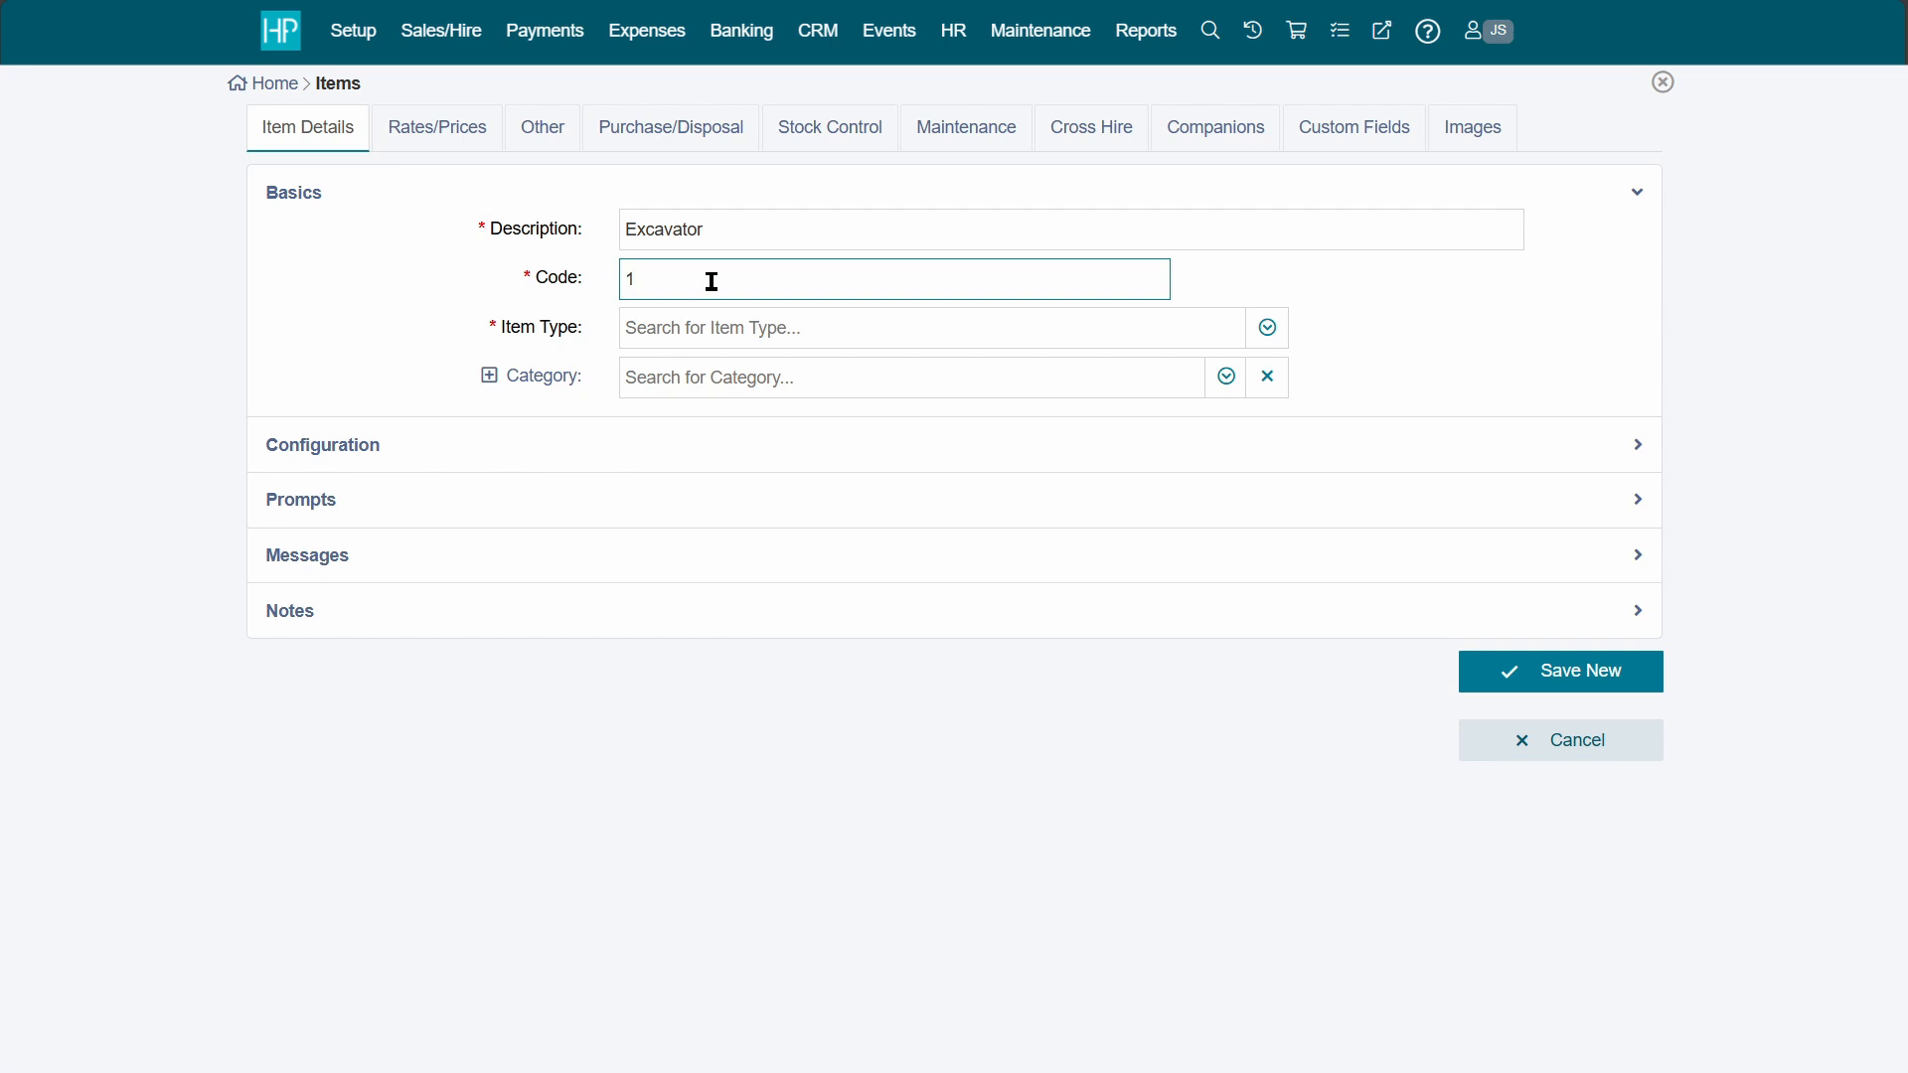
pyautogui.press('BackSpace')
pyautogui.write('EX01')
pyautogui.click(446, 268)
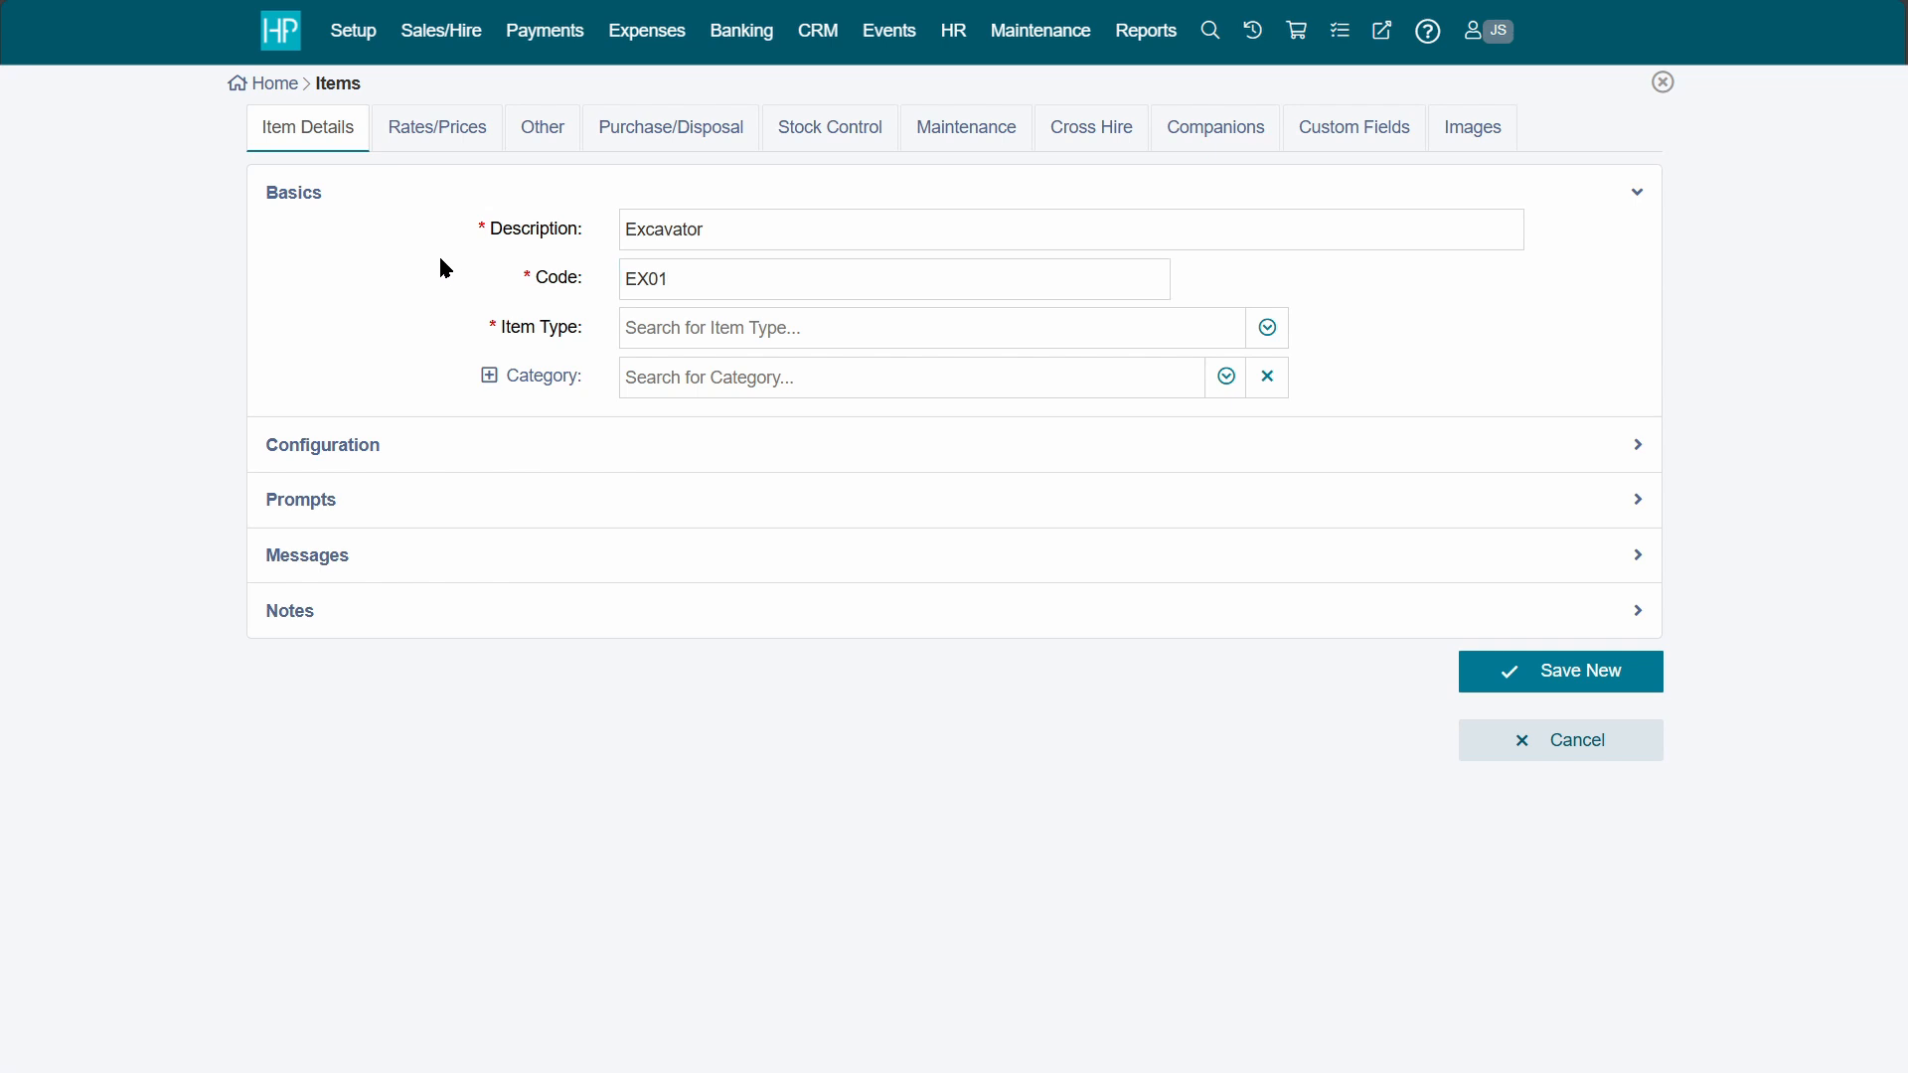
# Step: Set the excavator's item code to 1001
pyautogui.moveTo(673, 281); pyautogui.dragTo(527, 284)
pyautogui.write('1001')
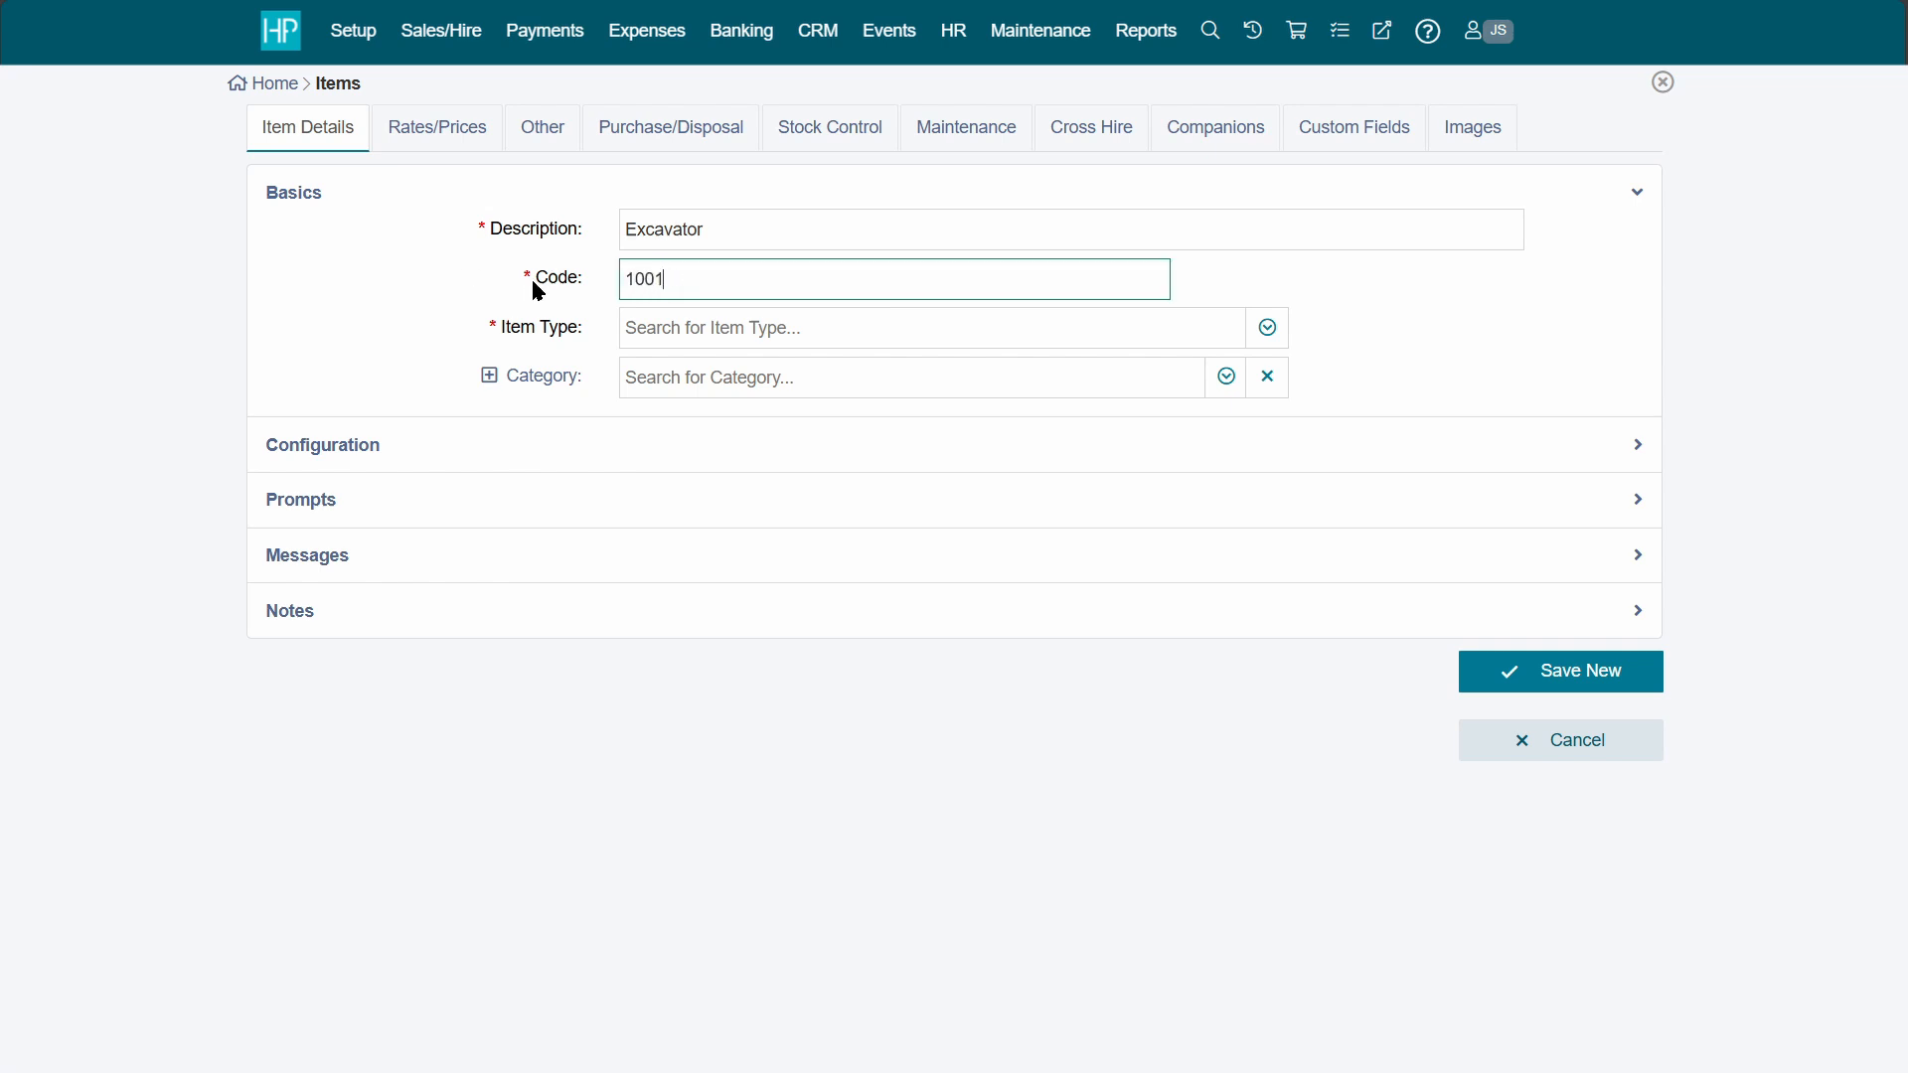
pyautogui.click(451, 299)
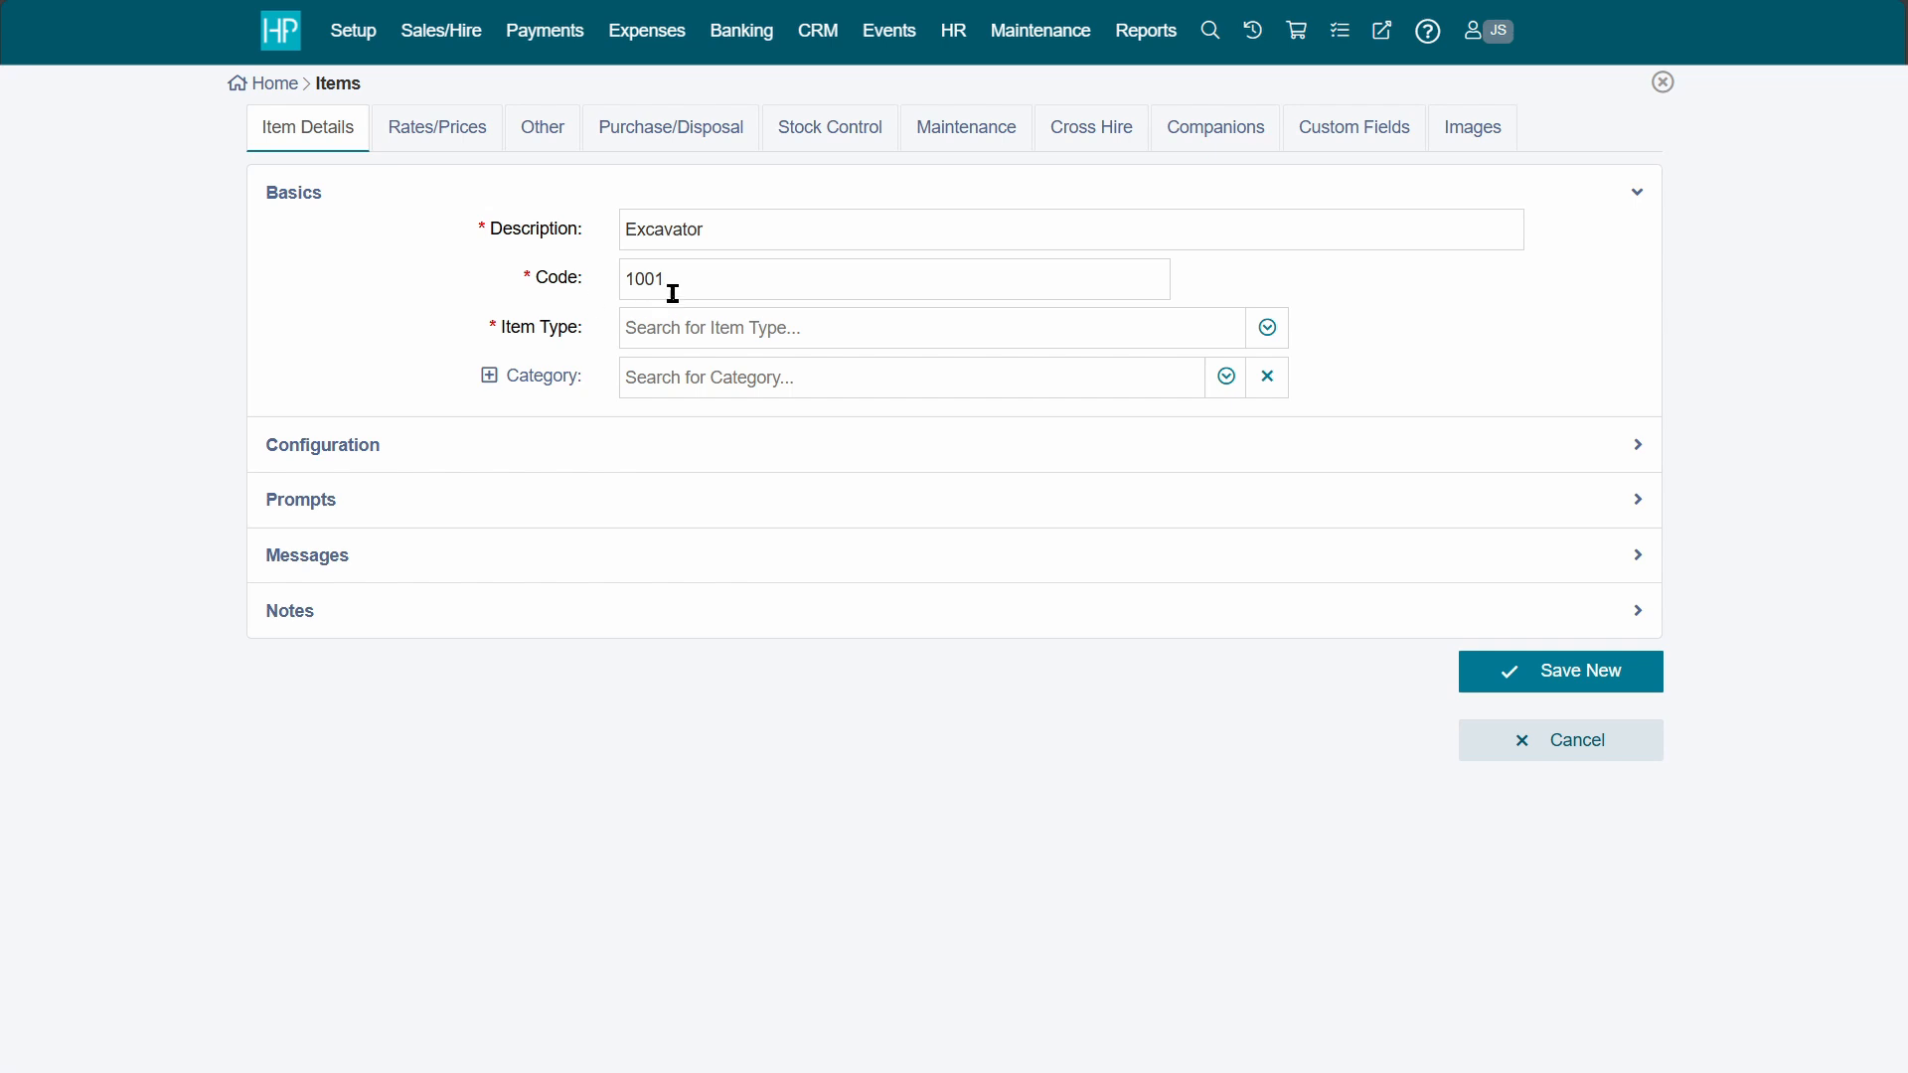
pyautogui.click(712, 286)
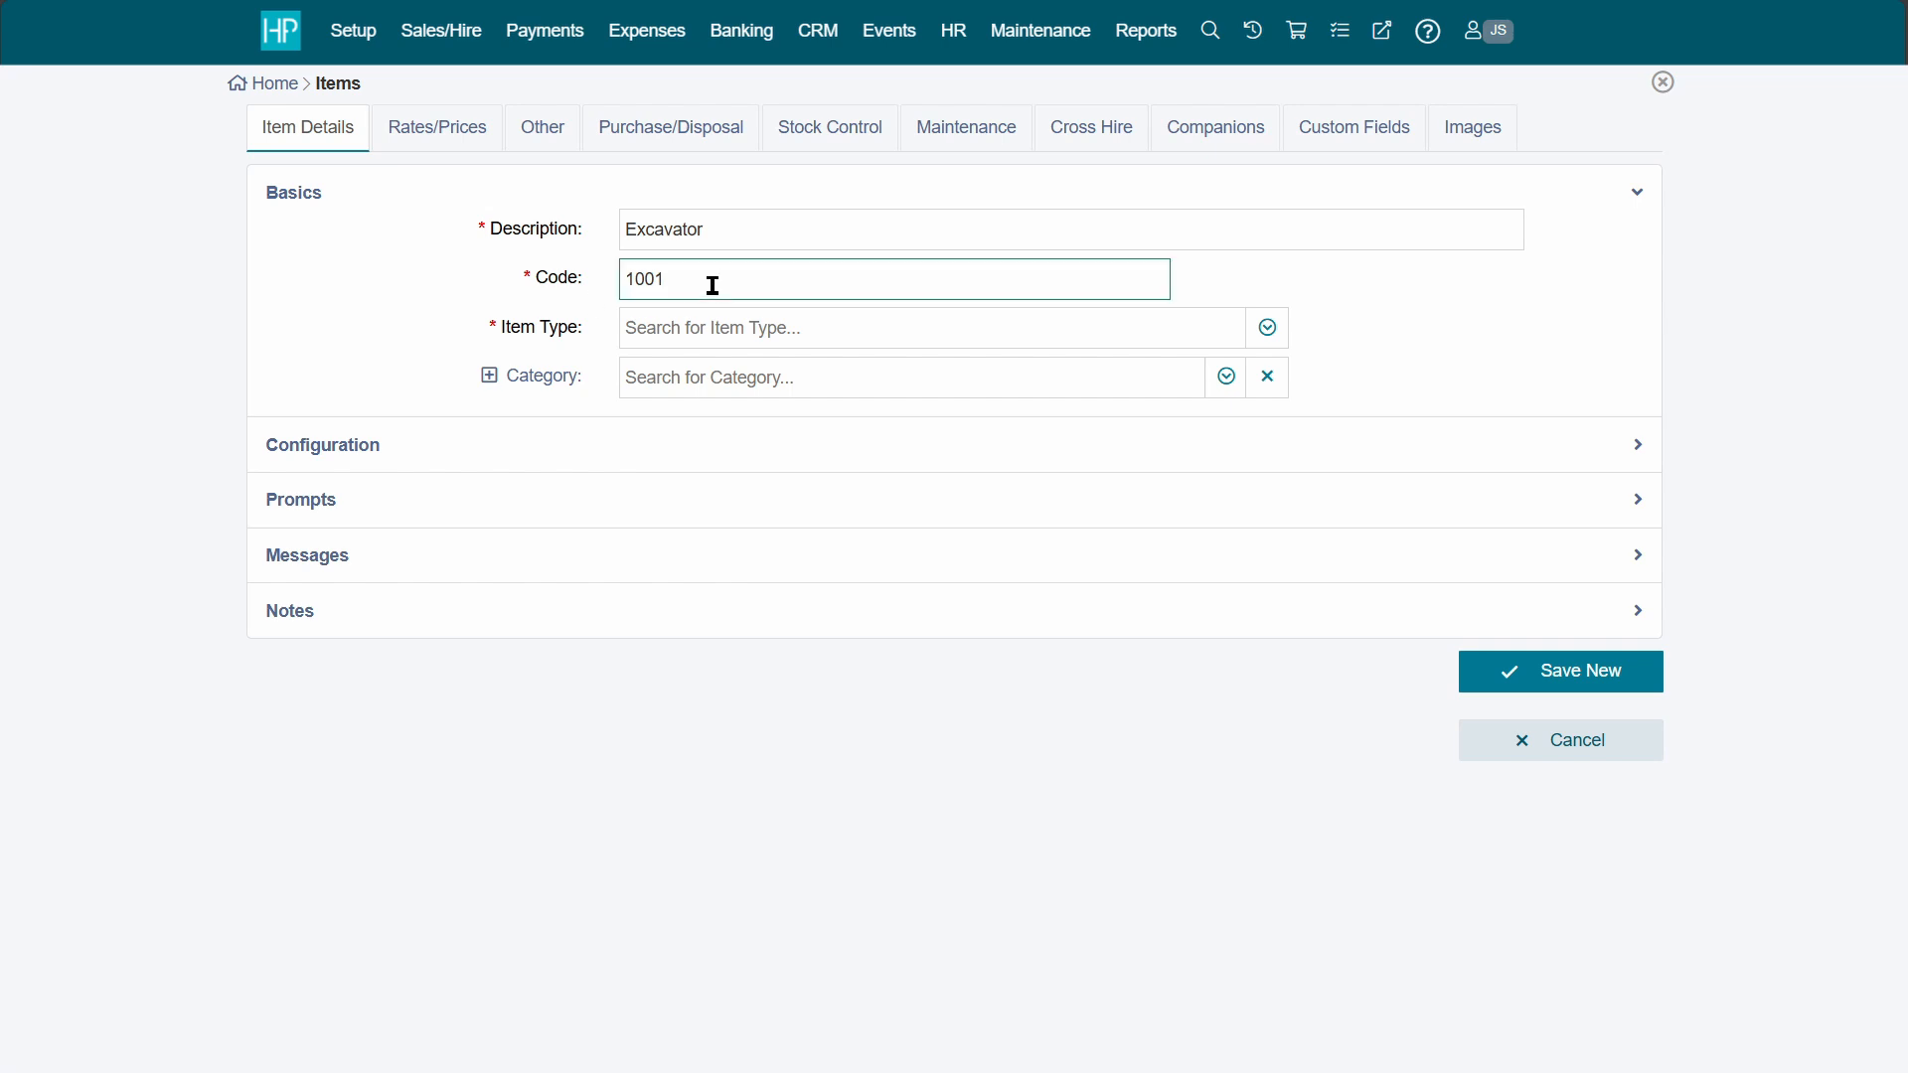
# Step: Set the item type to Hire and the category to Excavators
pyautogui.click(783, 316)
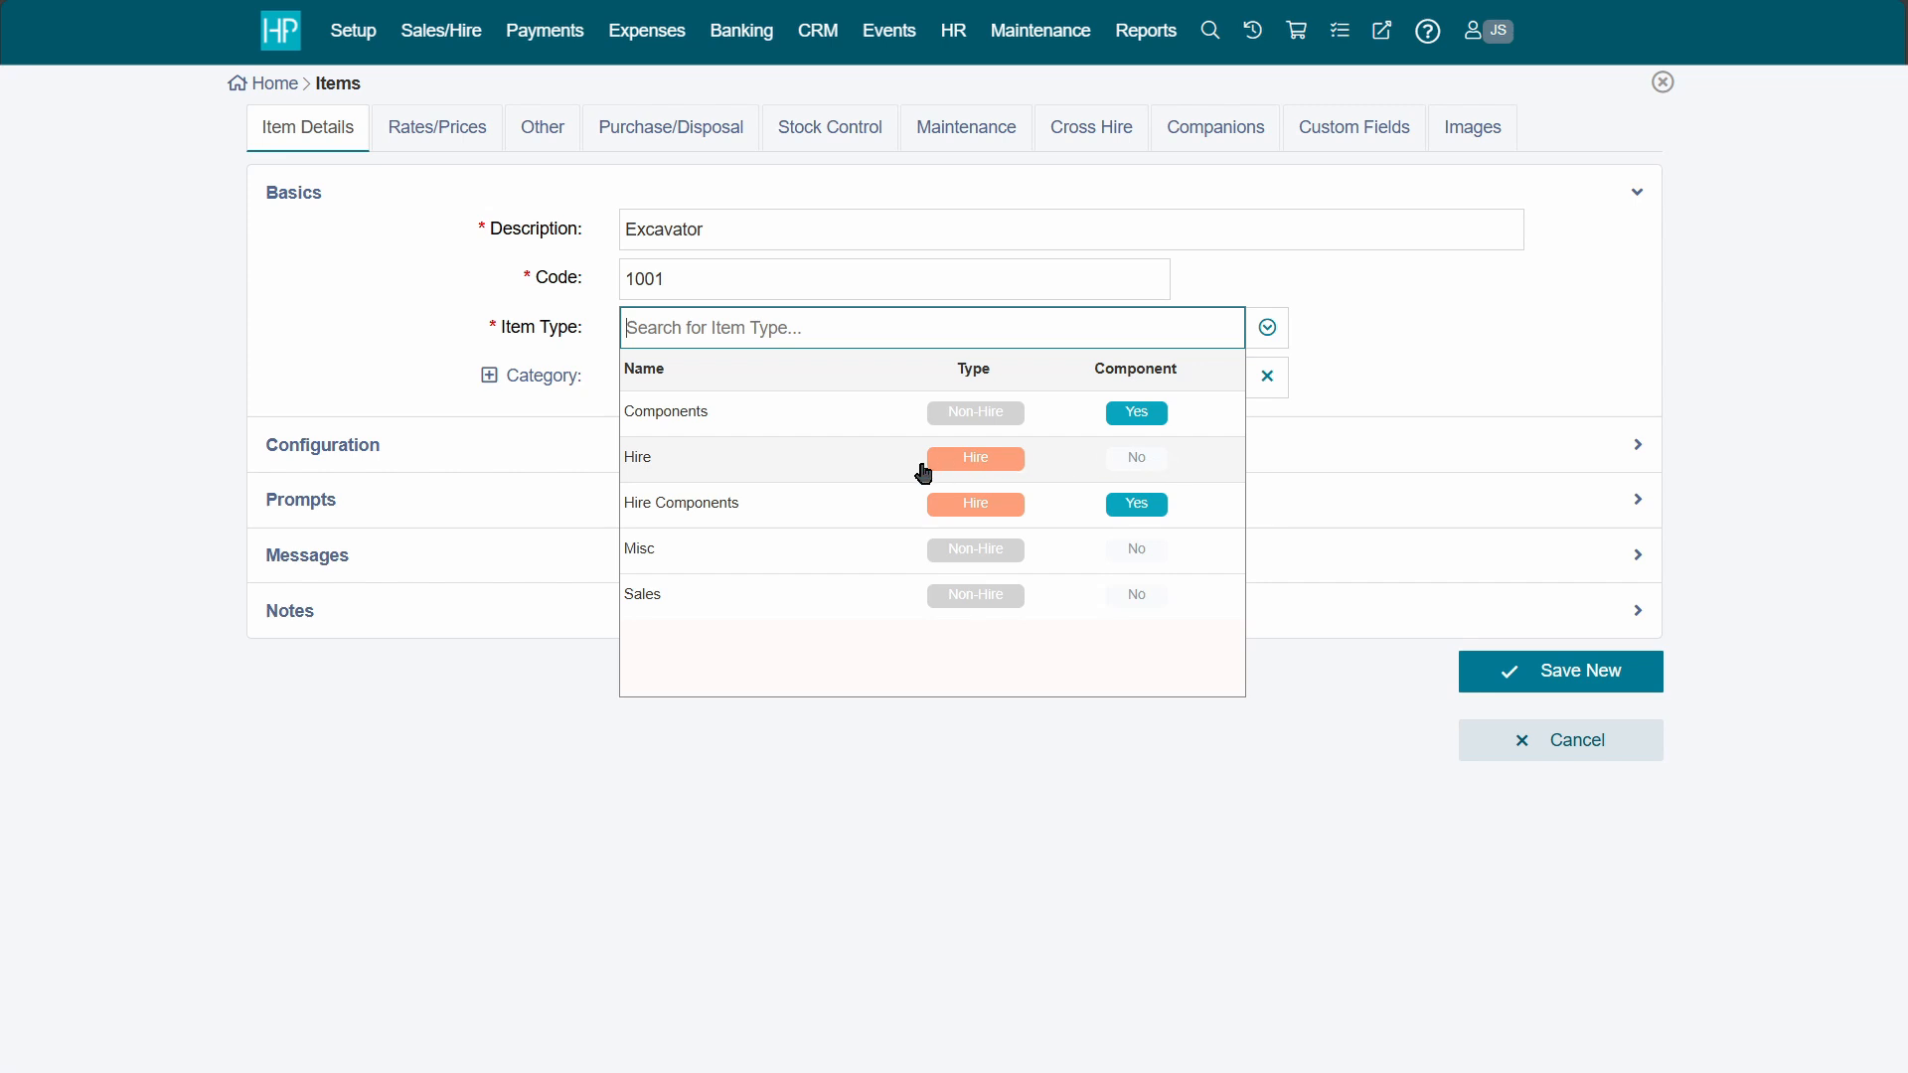
pyautogui.click(704, 468)
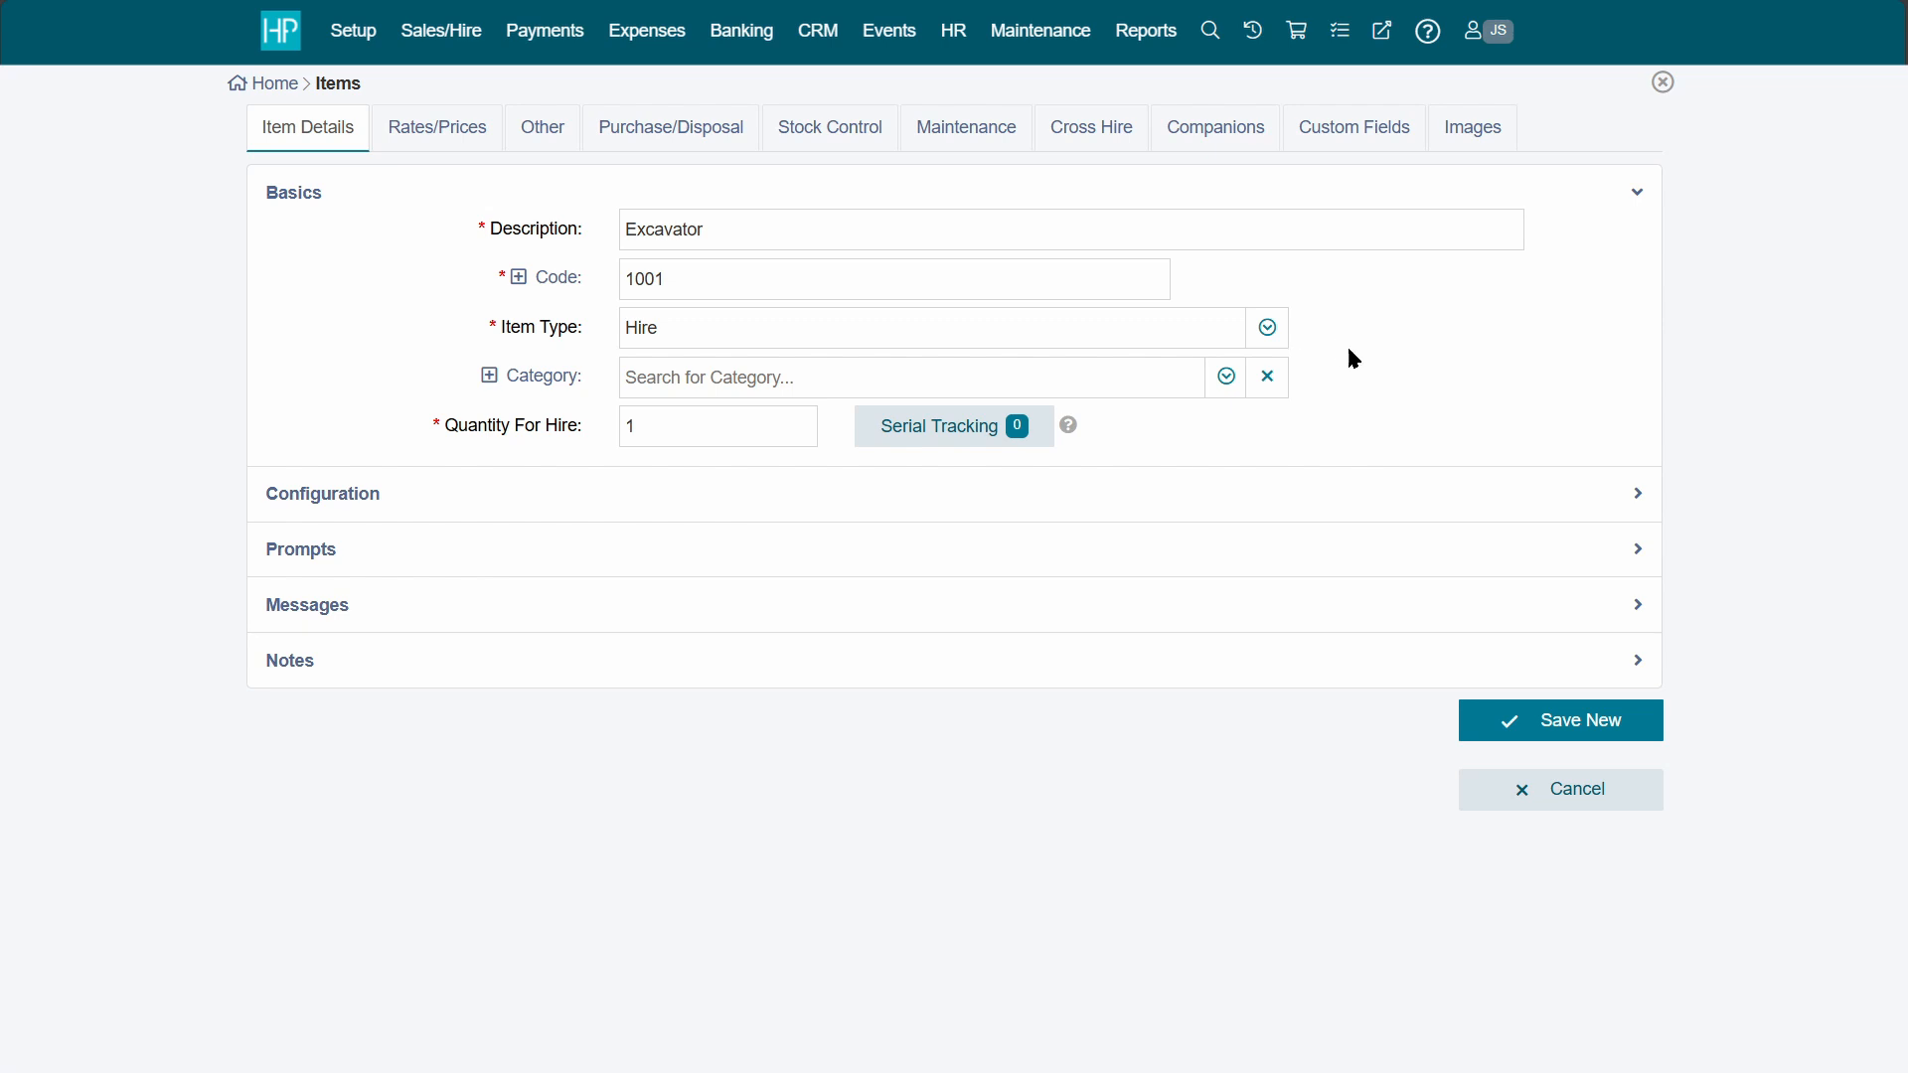
pyautogui.click(1226, 377)
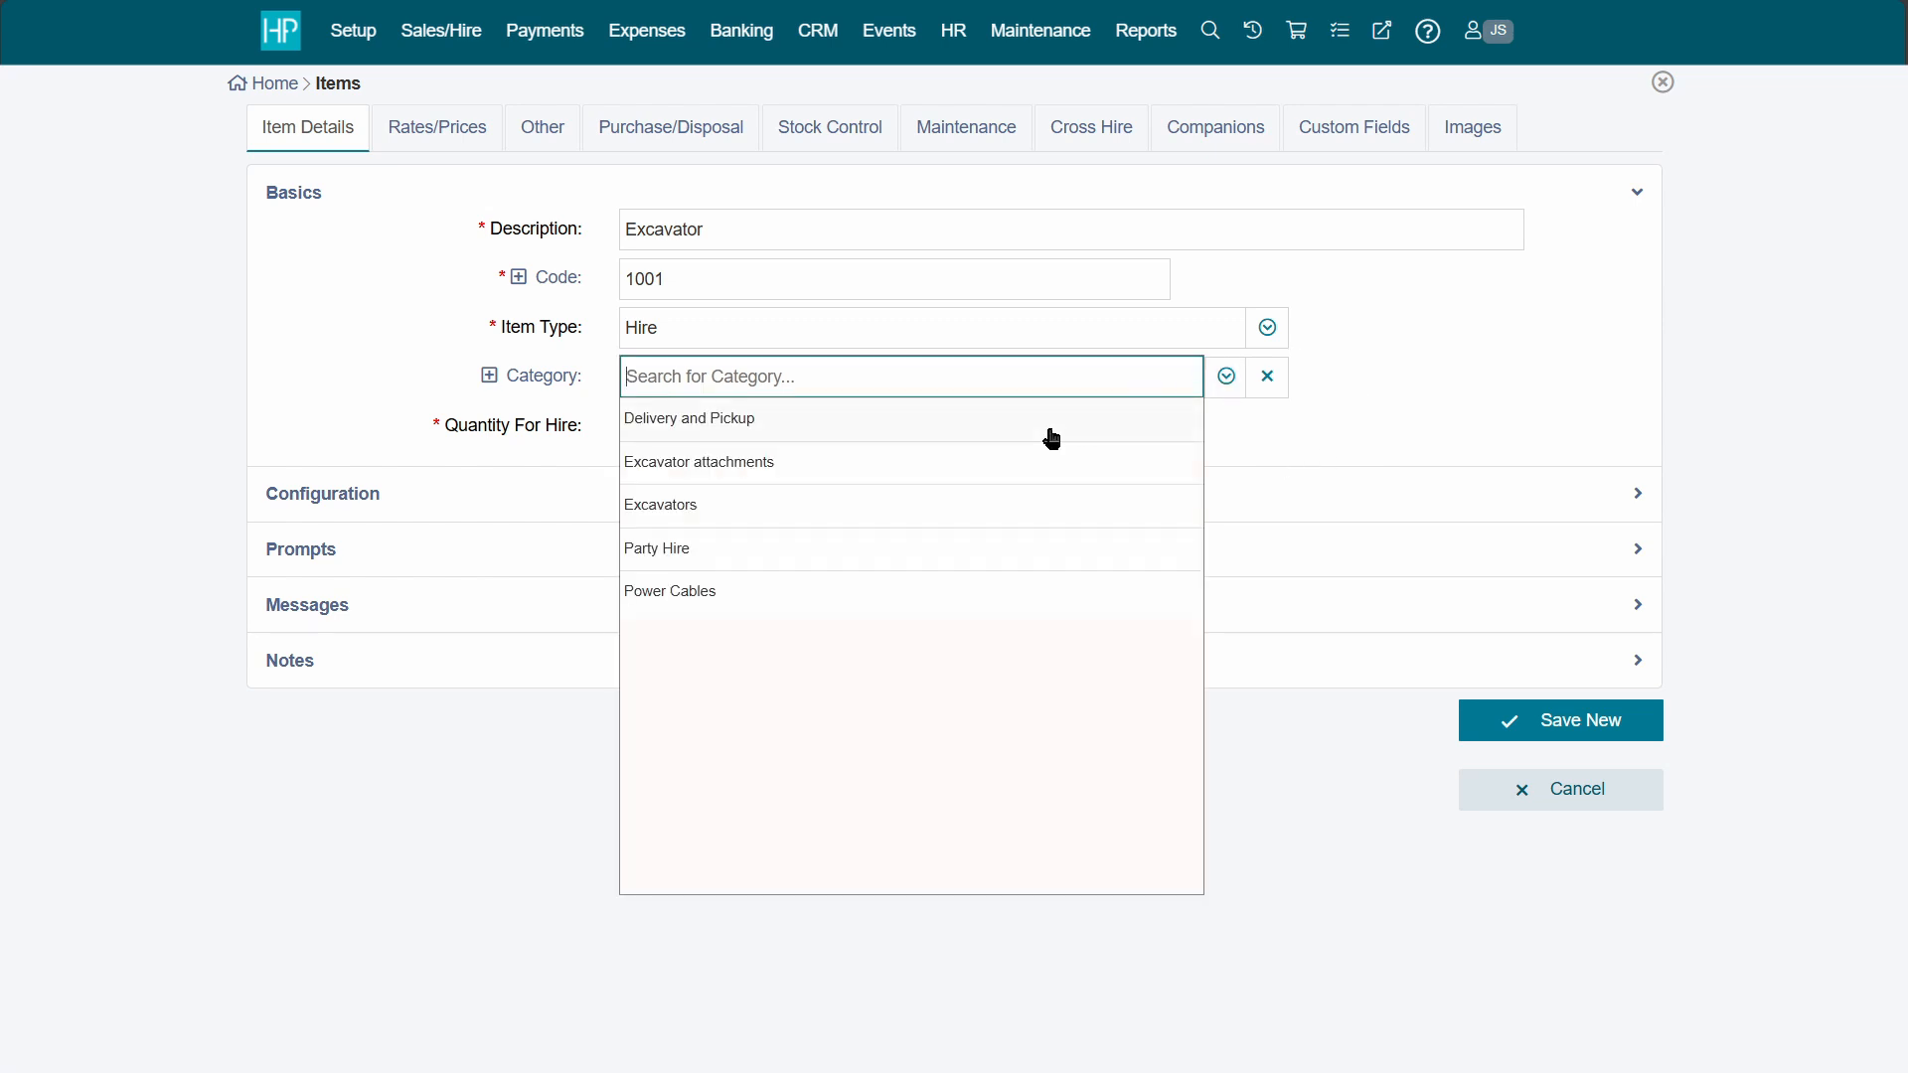
pyautogui.click(965, 507)
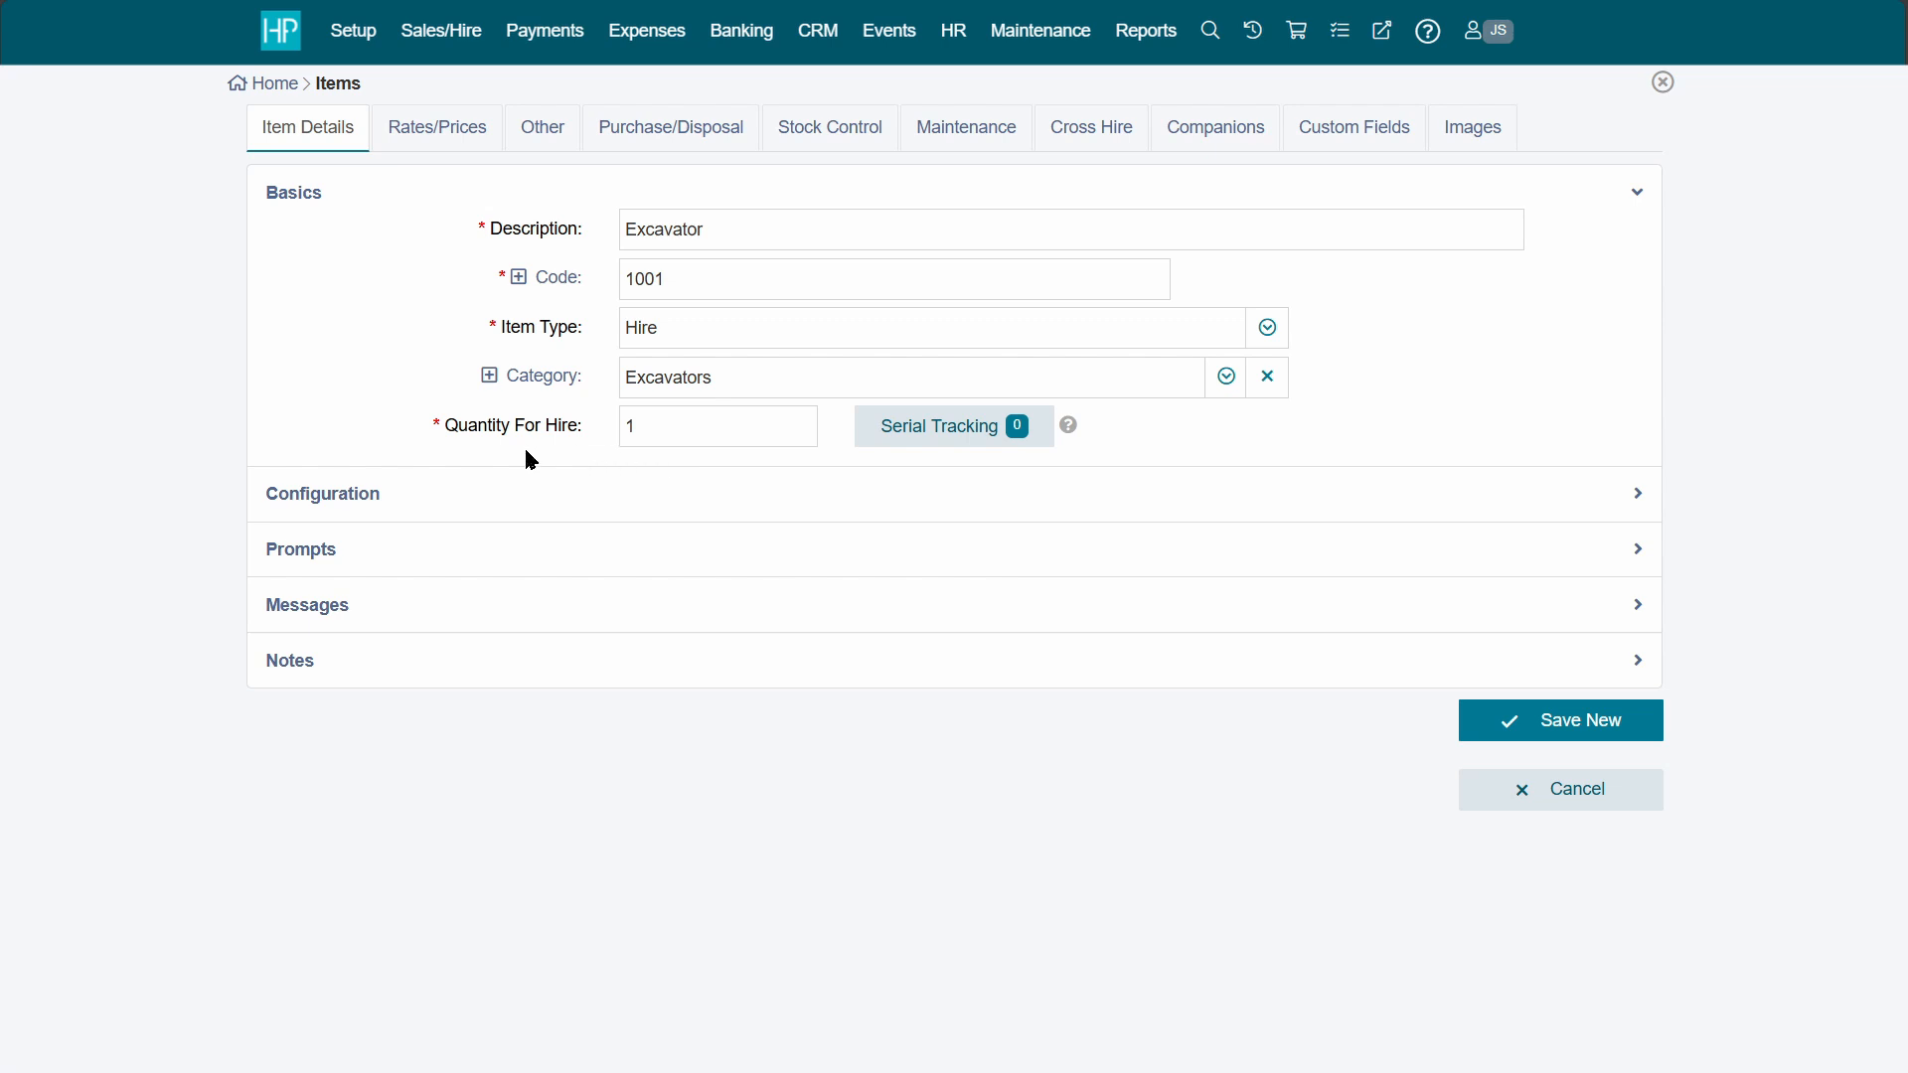
# Step: Reveal the serial number field under the item code and view the purchase and disposal fields before returning to the item details
pyautogui.click(553, 288)
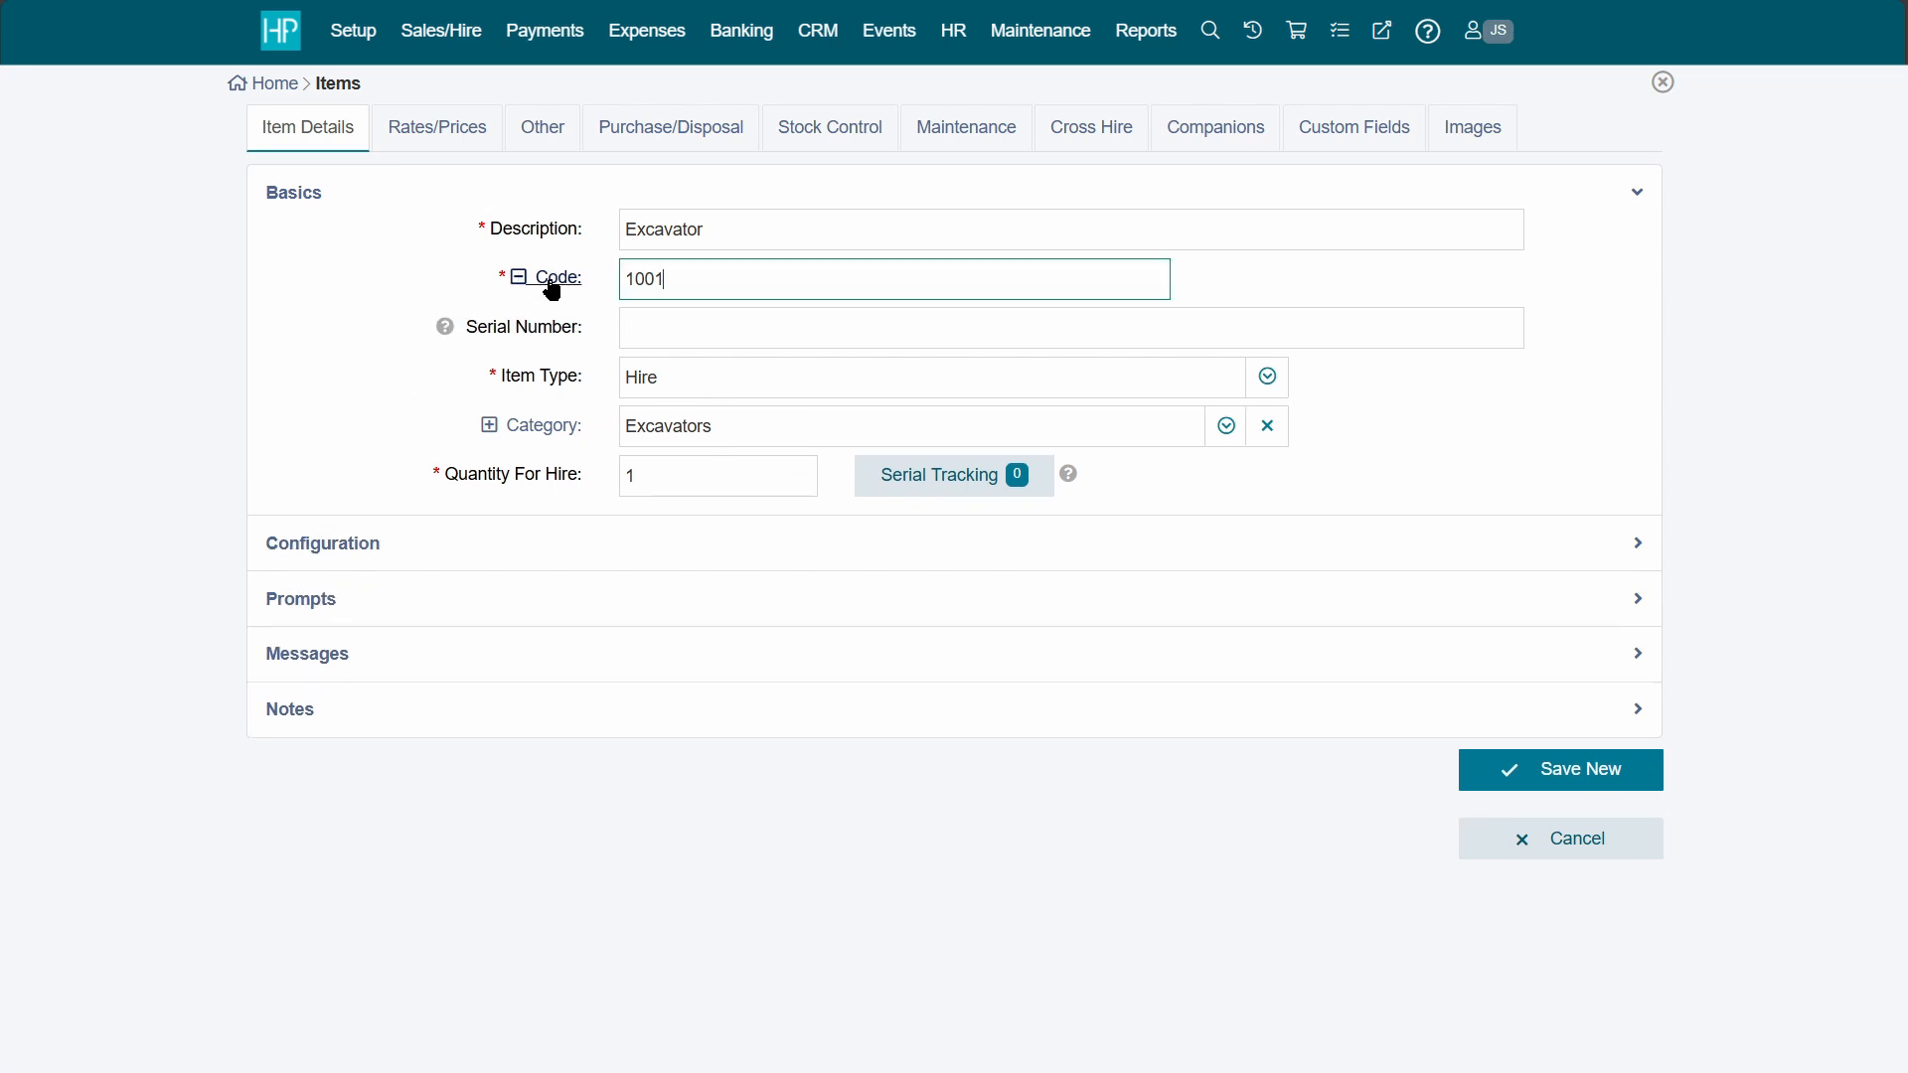
pyautogui.click(648, 138)
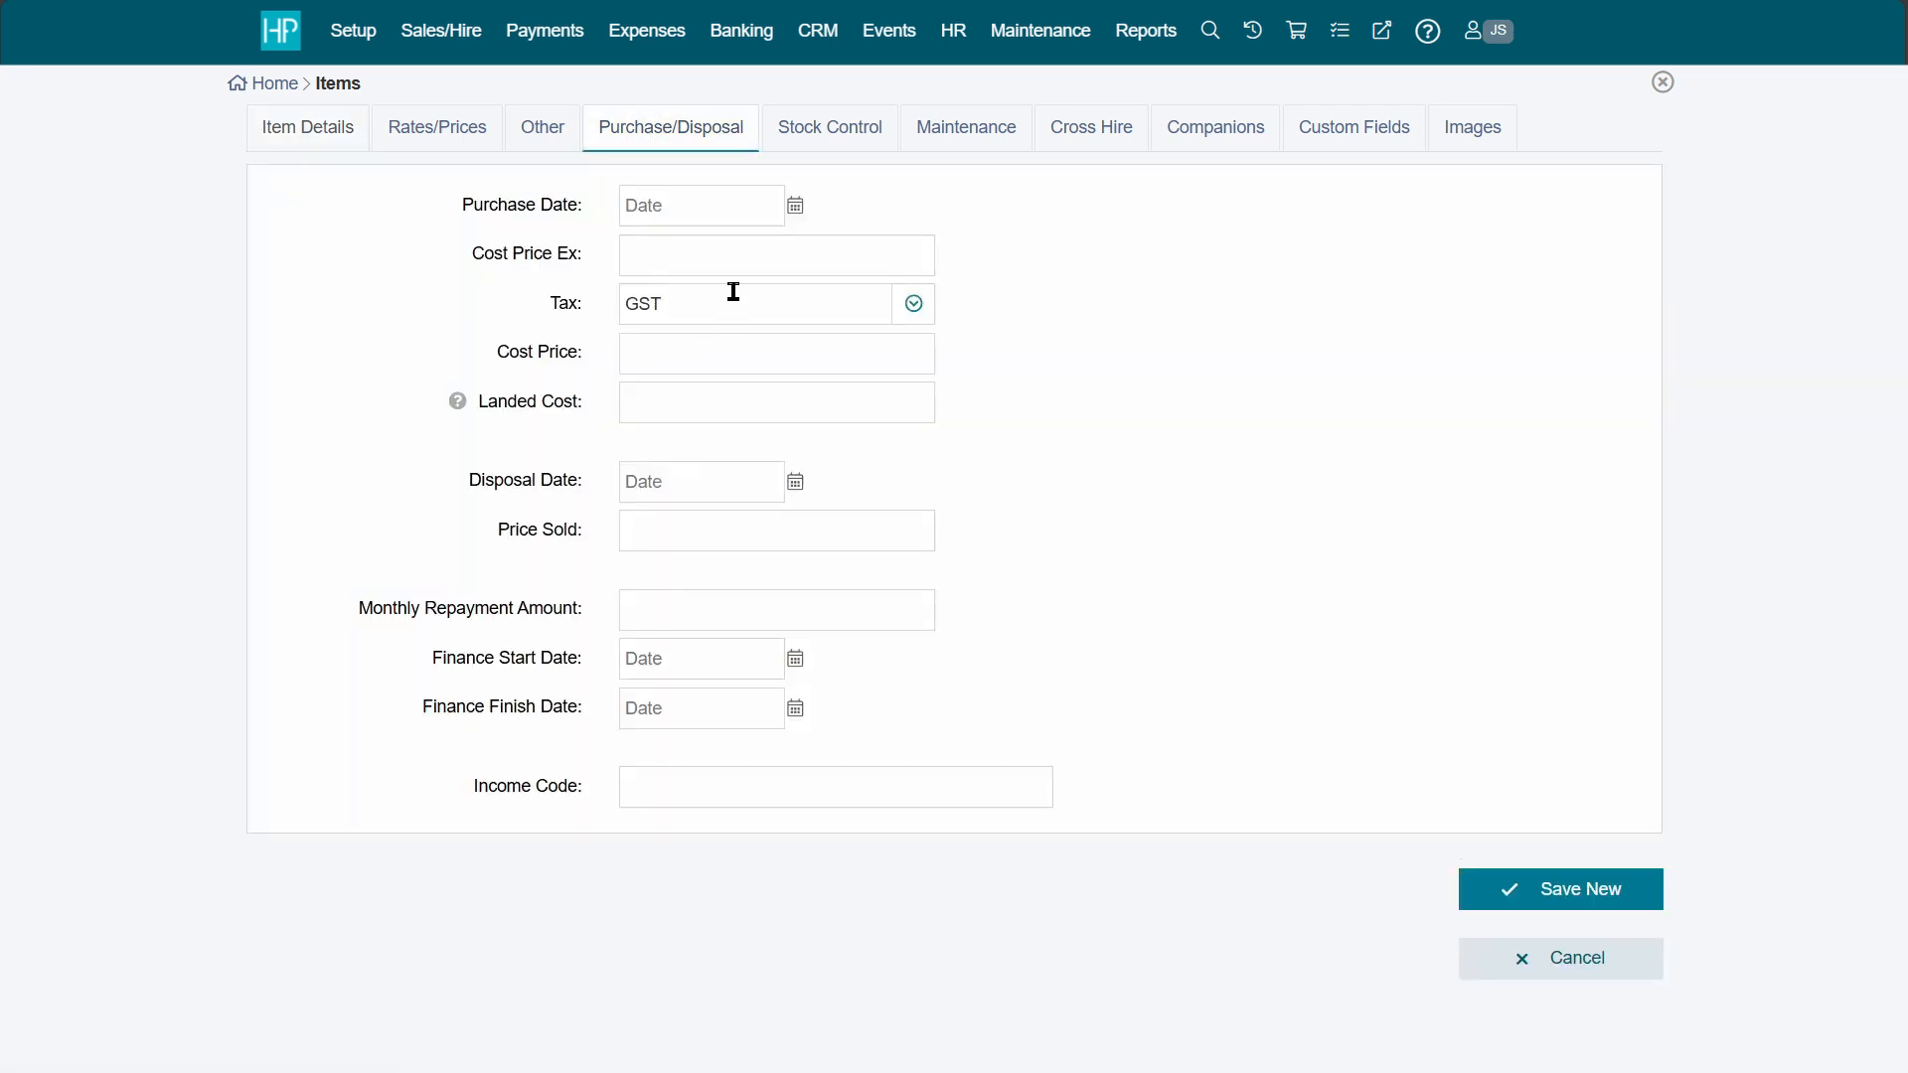
pyautogui.click(319, 140)
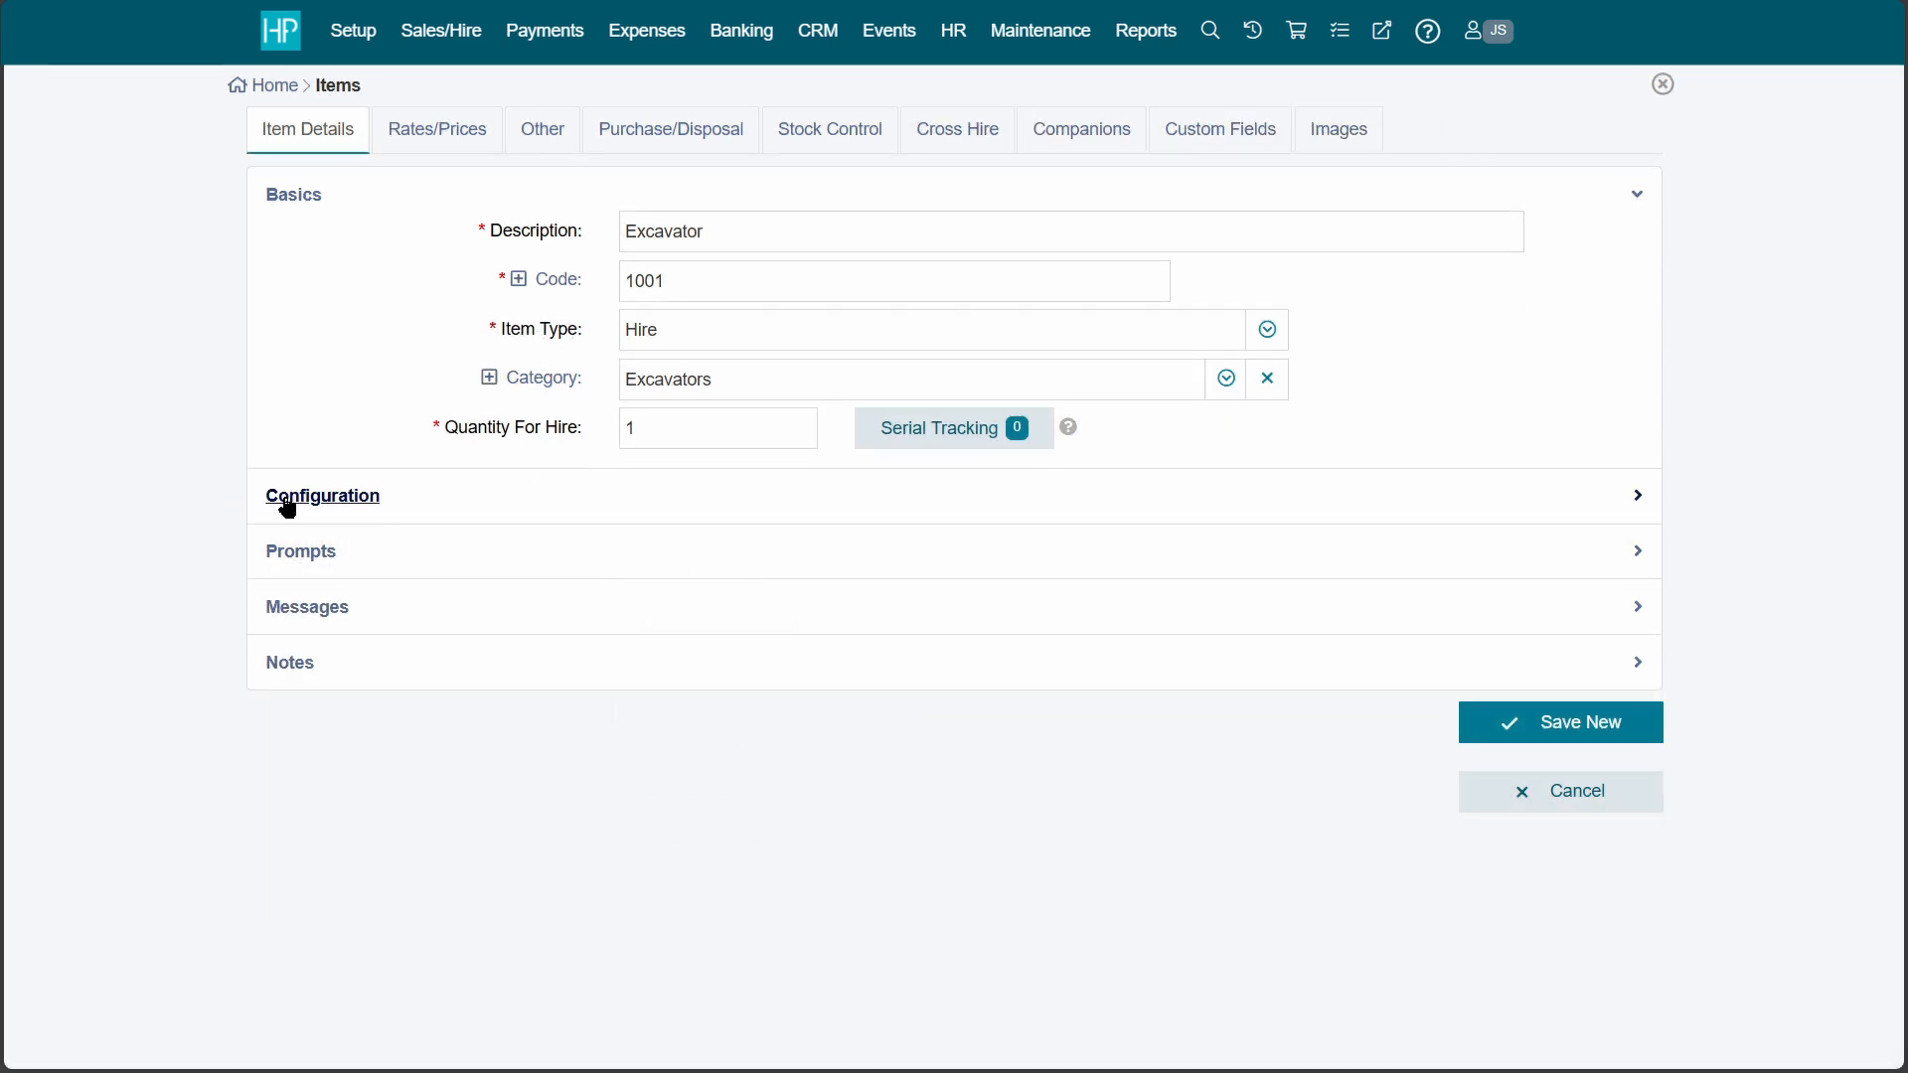
# Step: Examine the help notes for the item's configuration options, from Non Stock to Restrict Double-Bookings, and collapse the section again
pyautogui.click(289, 502)
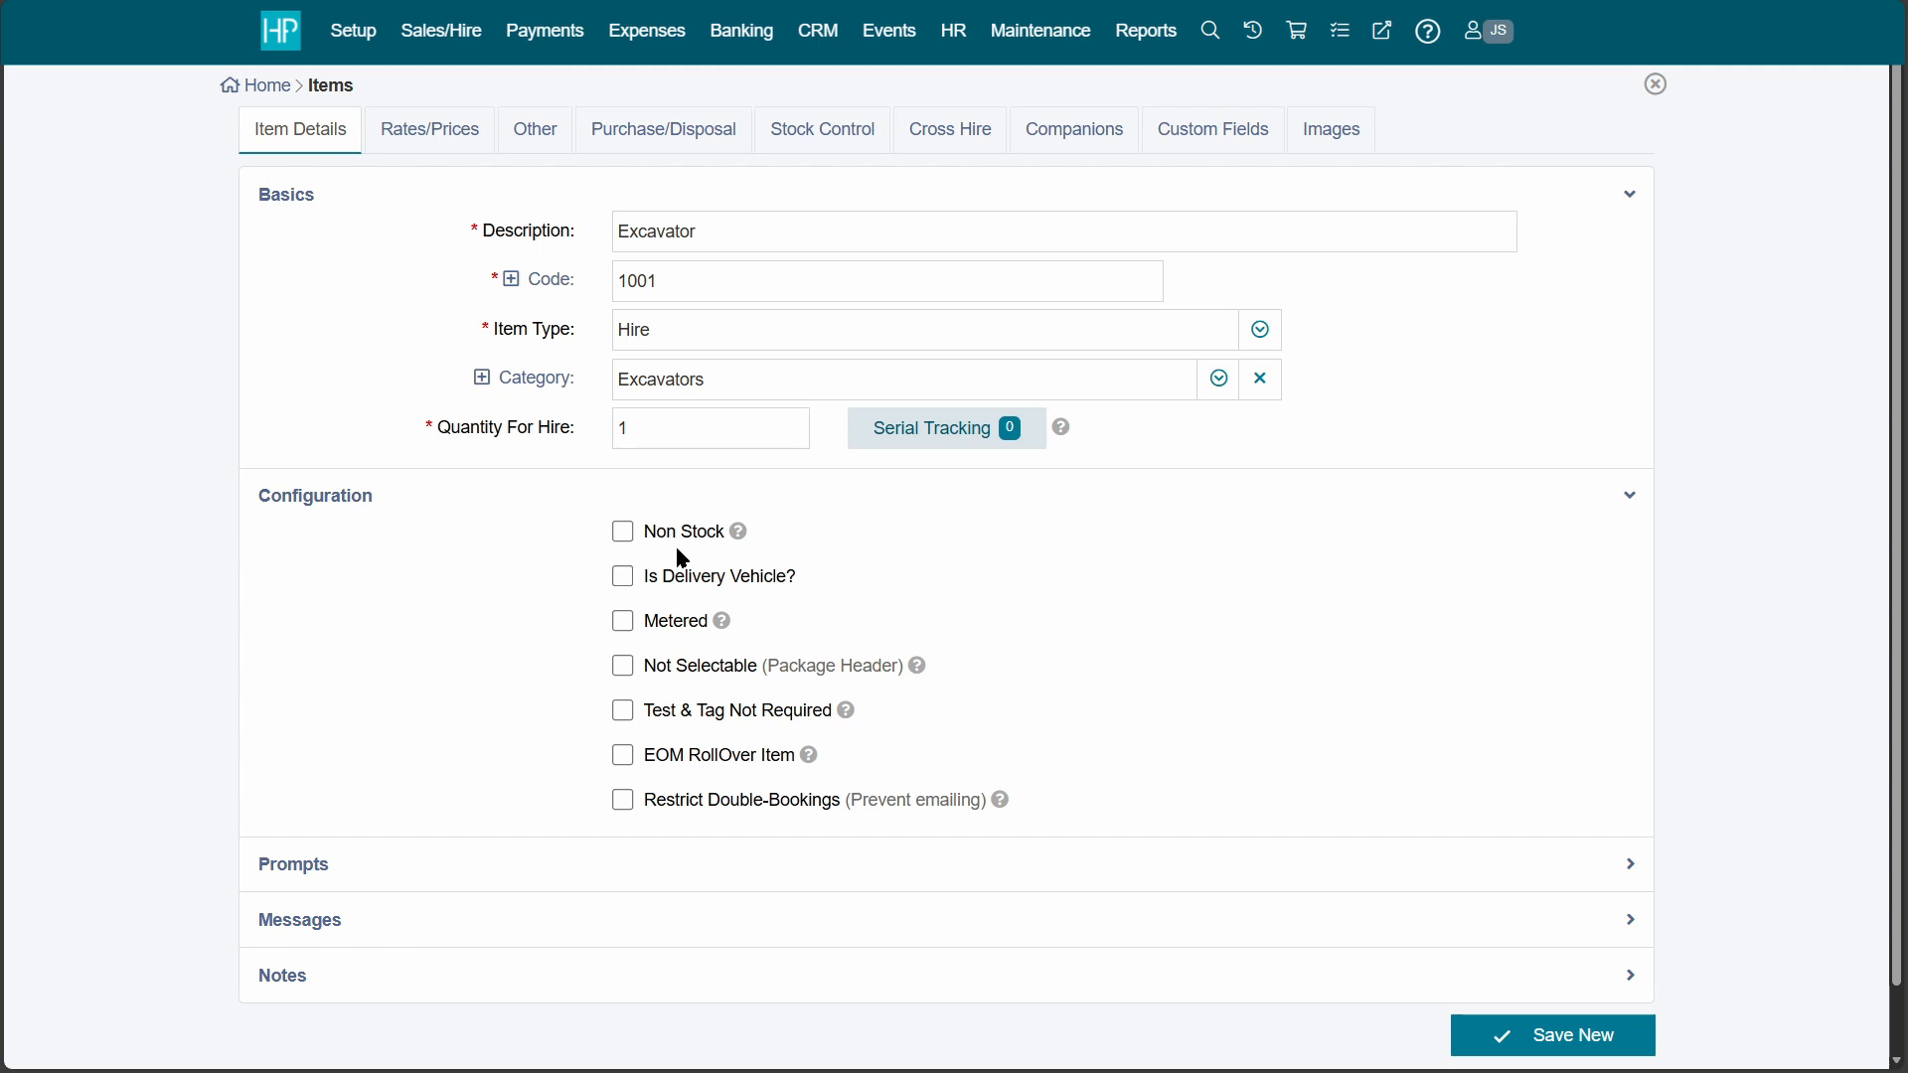
pyautogui.moveTo(736, 545)
pyautogui.moveTo(727, 634)
pyautogui.moveTo(919, 677)
pyautogui.moveTo(845, 716)
pyautogui.moveTo(806, 768)
pyautogui.moveTo(1004, 805)
pyautogui.click(318, 496)
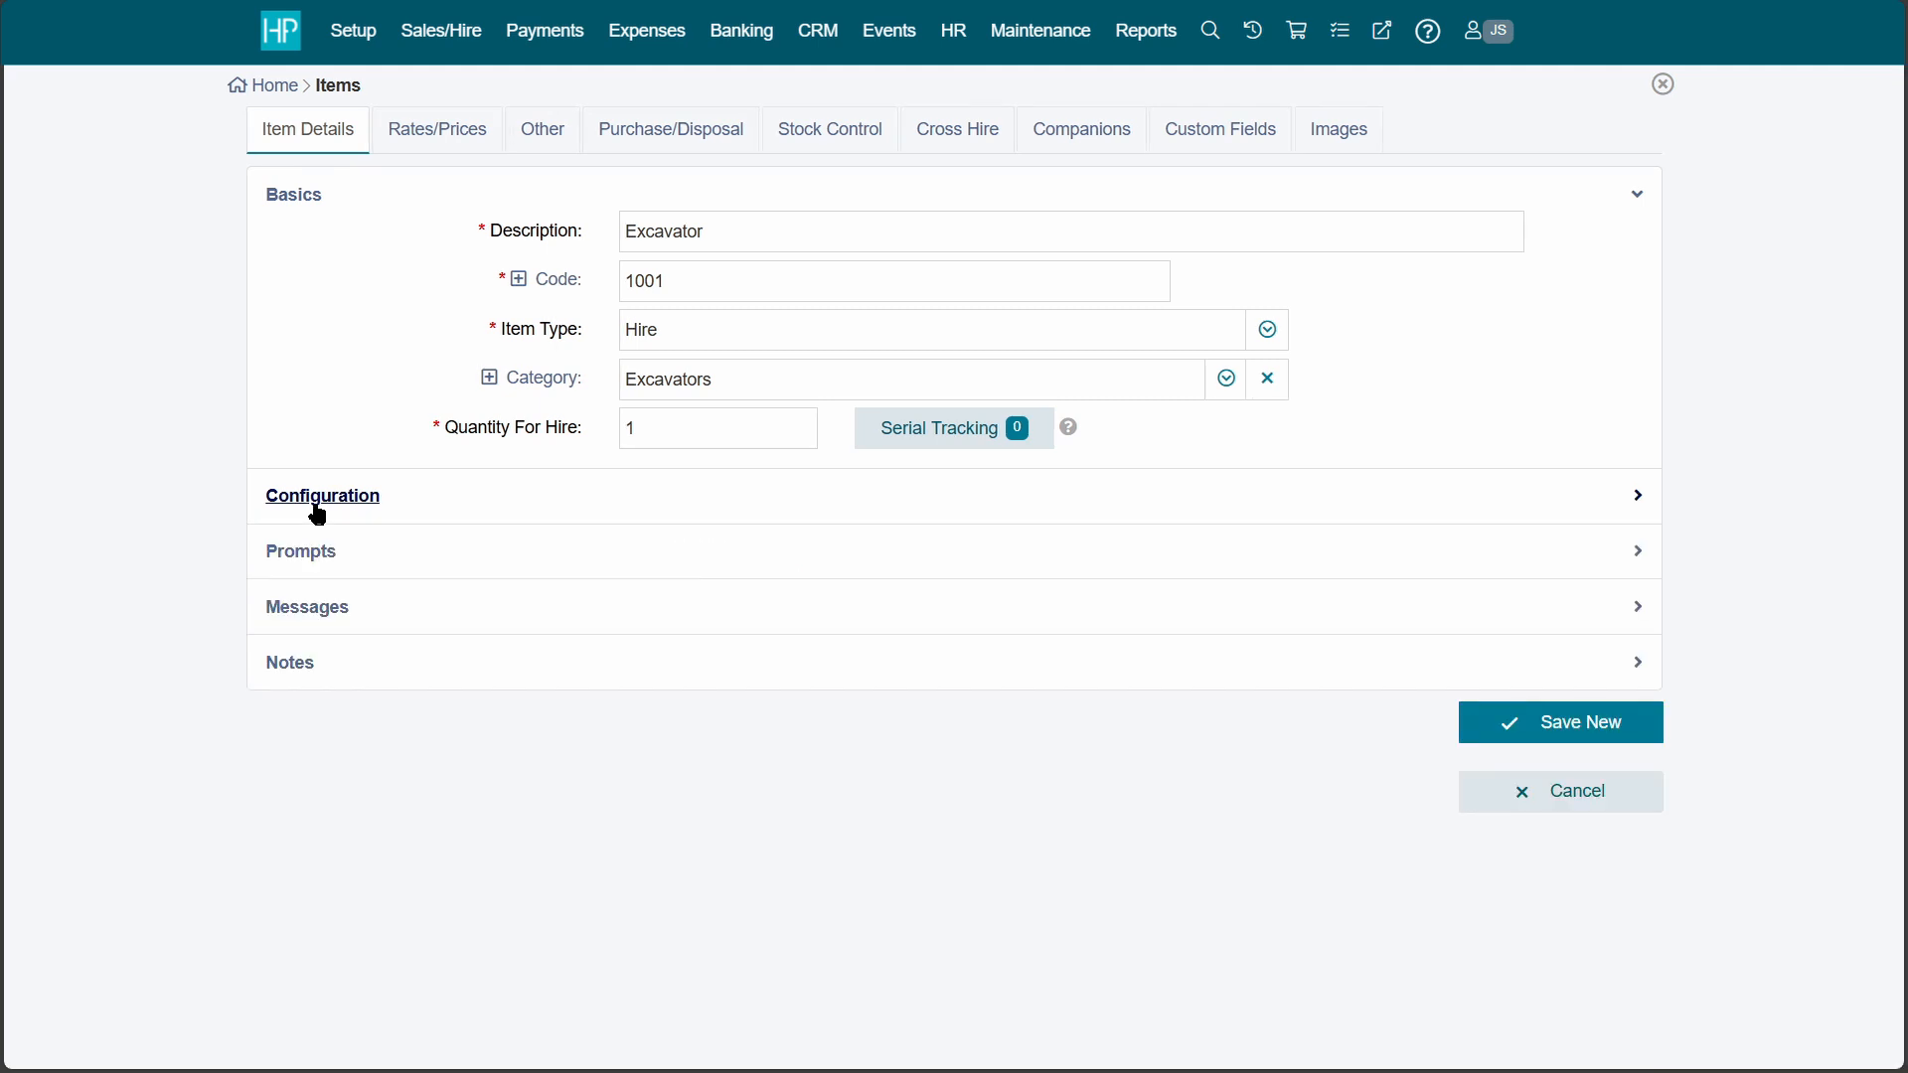
# Step: Add a Day hire rate of 100 excluding tax to the excavator
pyautogui.click(462, 142)
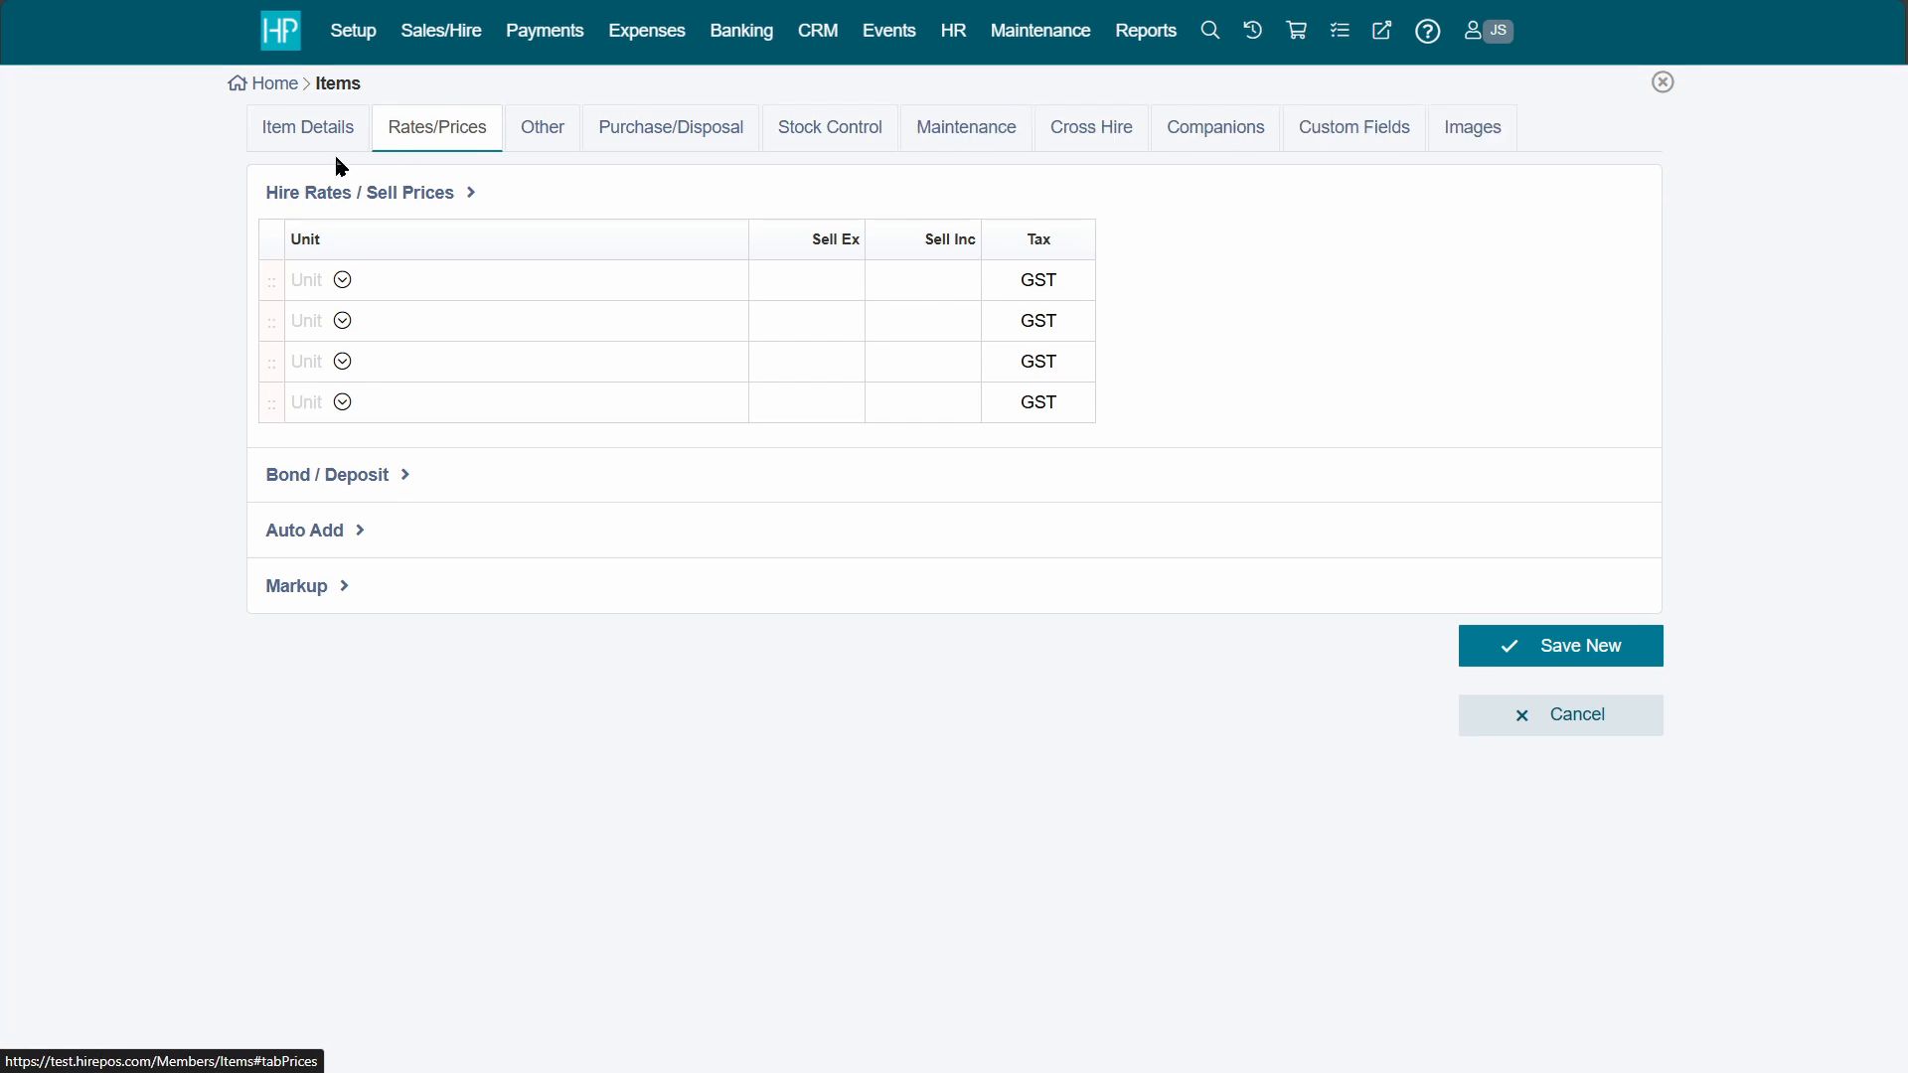
pyautogui.click(369, 283)
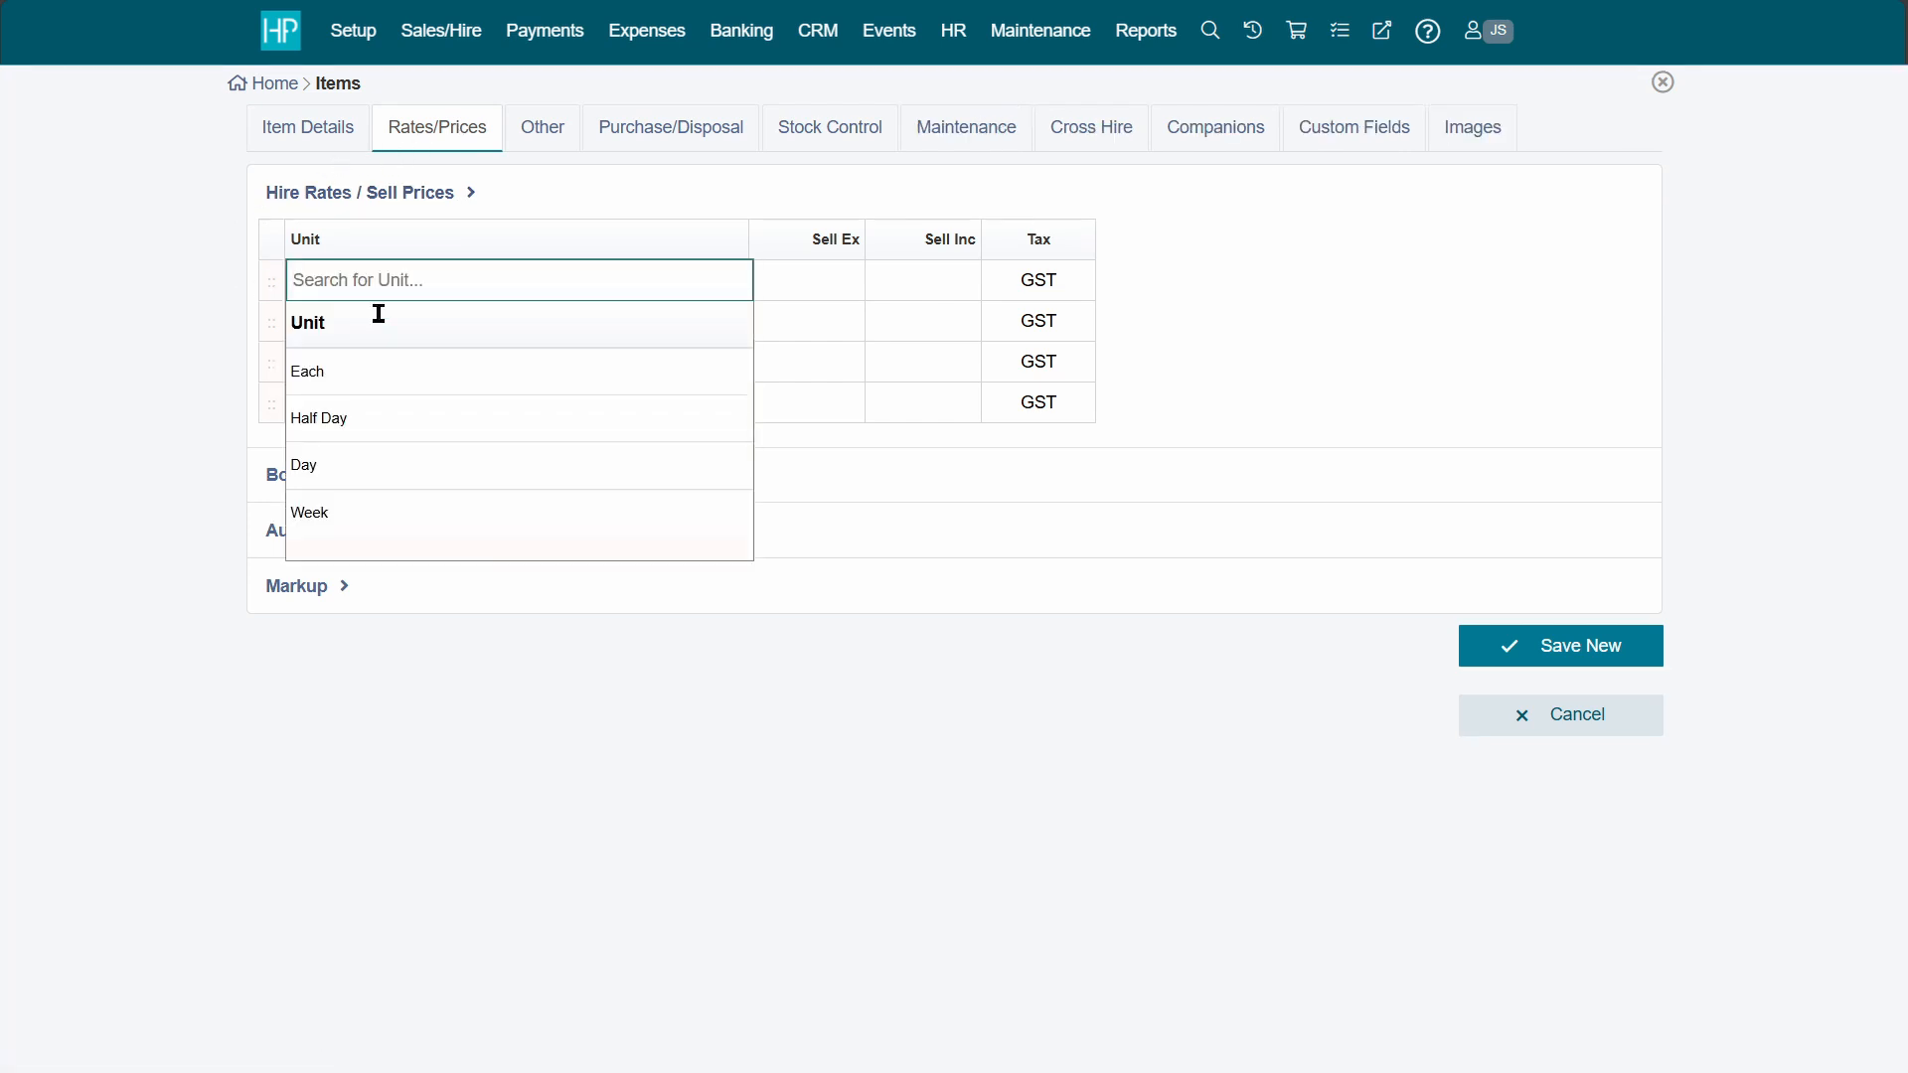
pyautogui.click(389, 465)
pyautogui.click(834, 283)
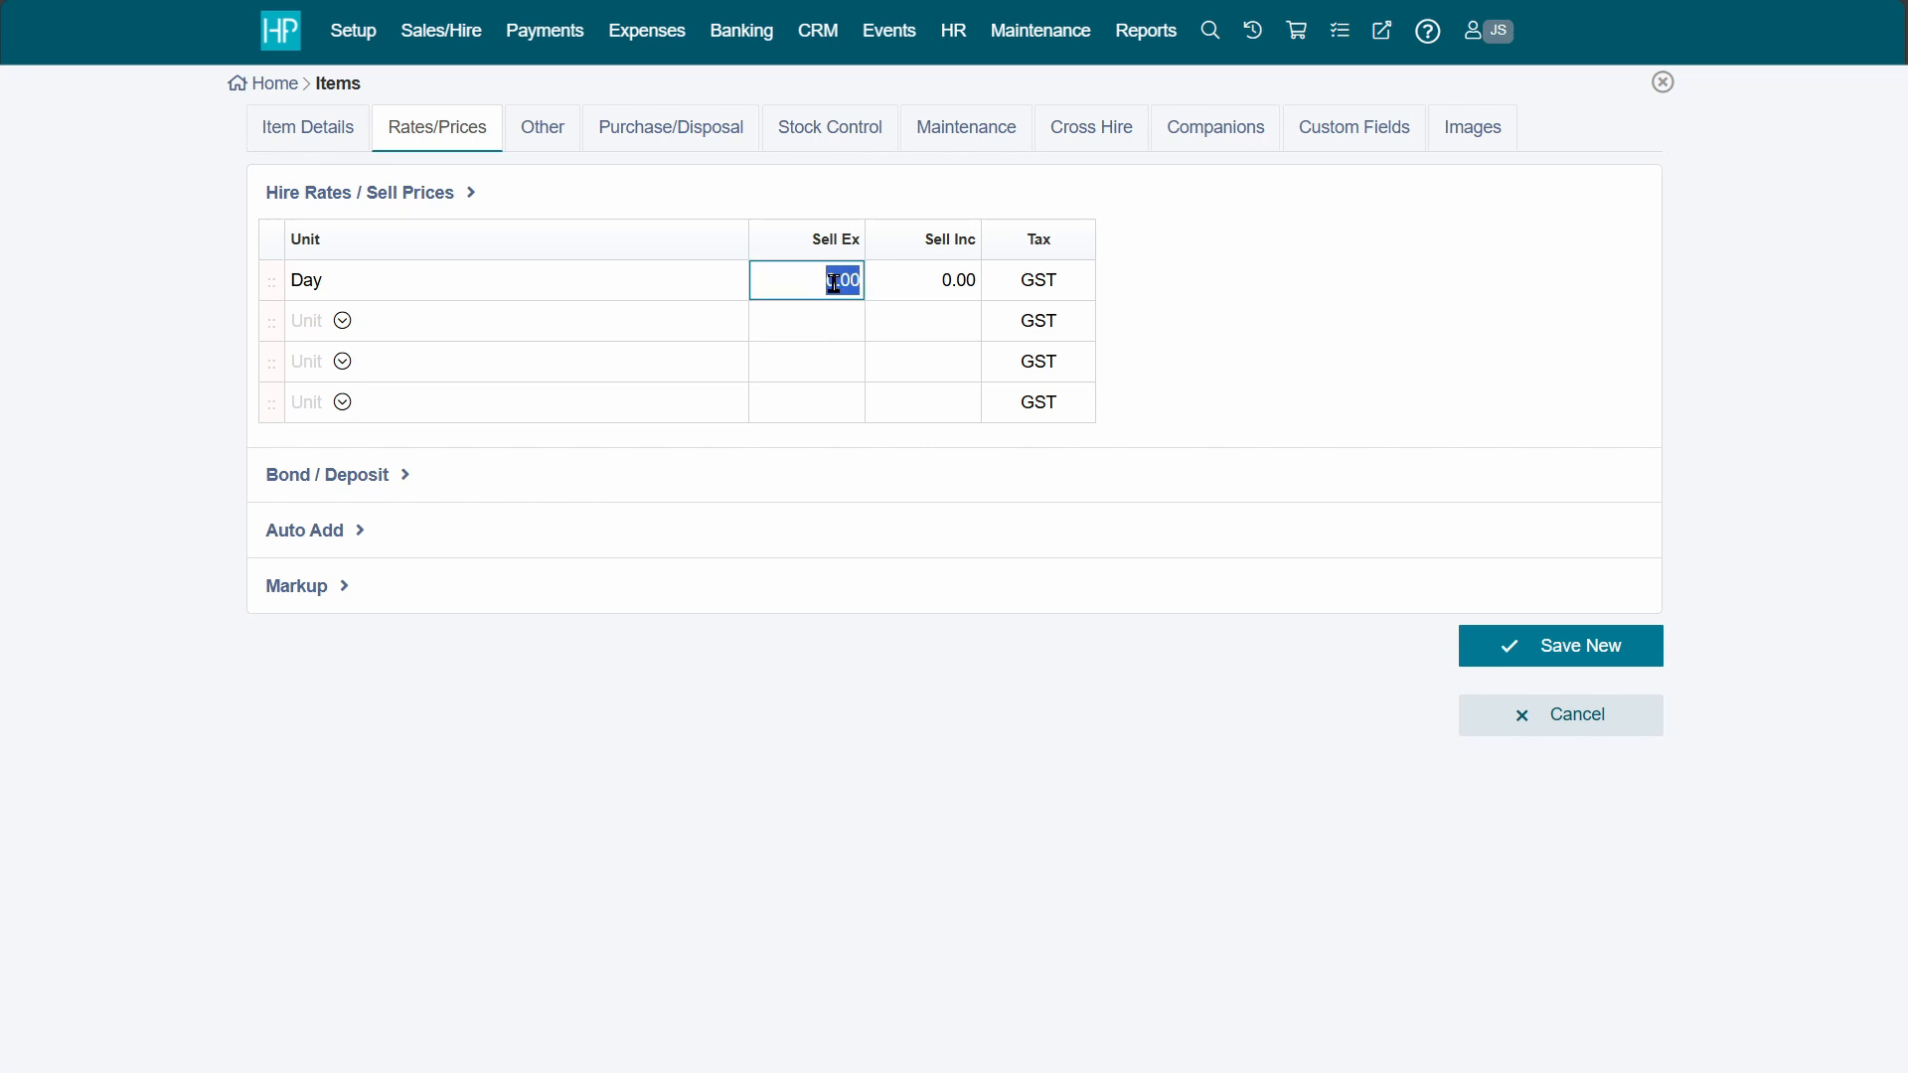
pyautogui.write('100')
# Step: Add a Week hire rate of 450 excluding tax in the second rate row
pyautogui.click(368, 324)
pyautogui.click(400, 548)
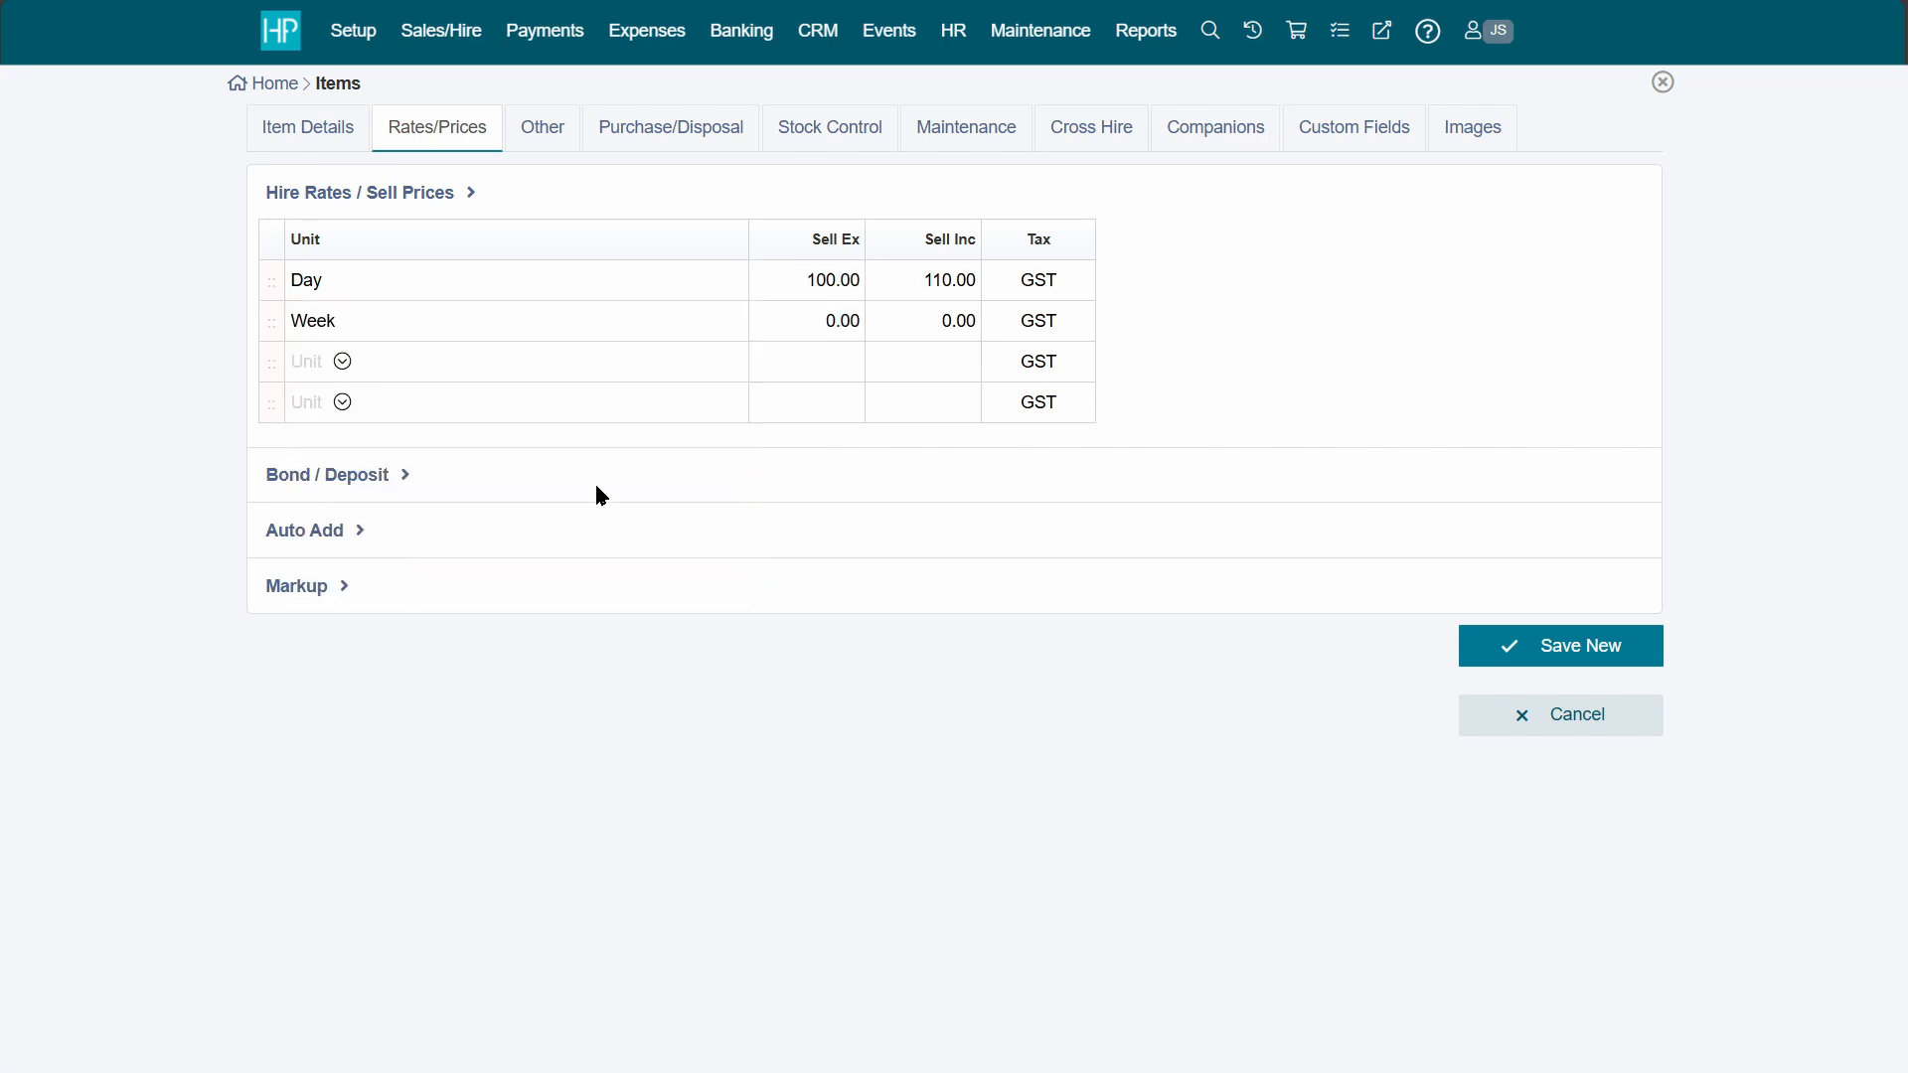
pyautogui.click(807, 322)
pyautogui.write('450')
pyautogui.click(1222, 300)
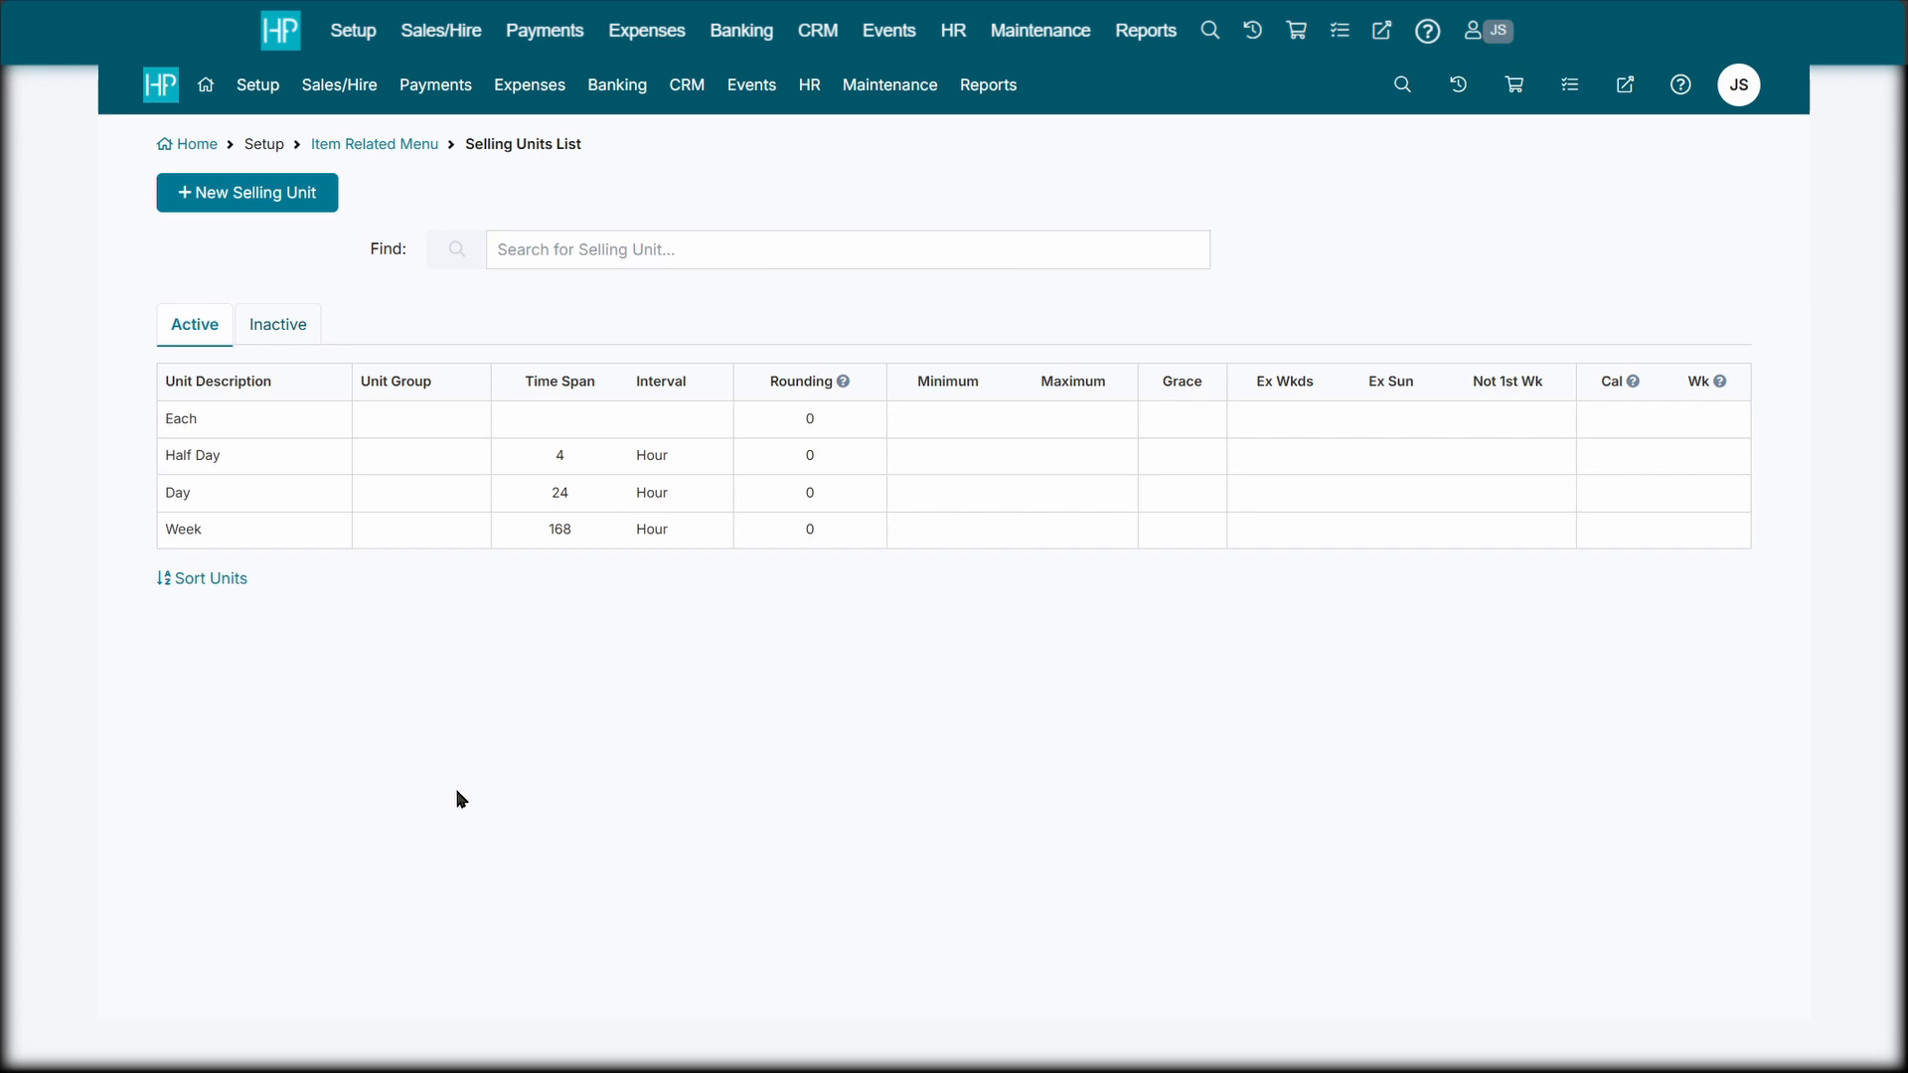
# Step: Review the Day selling unit's rounding, metered and other settings, and save the unit without edits
pyautogui.click(290, 496)
pyautogui.click(586, 333)
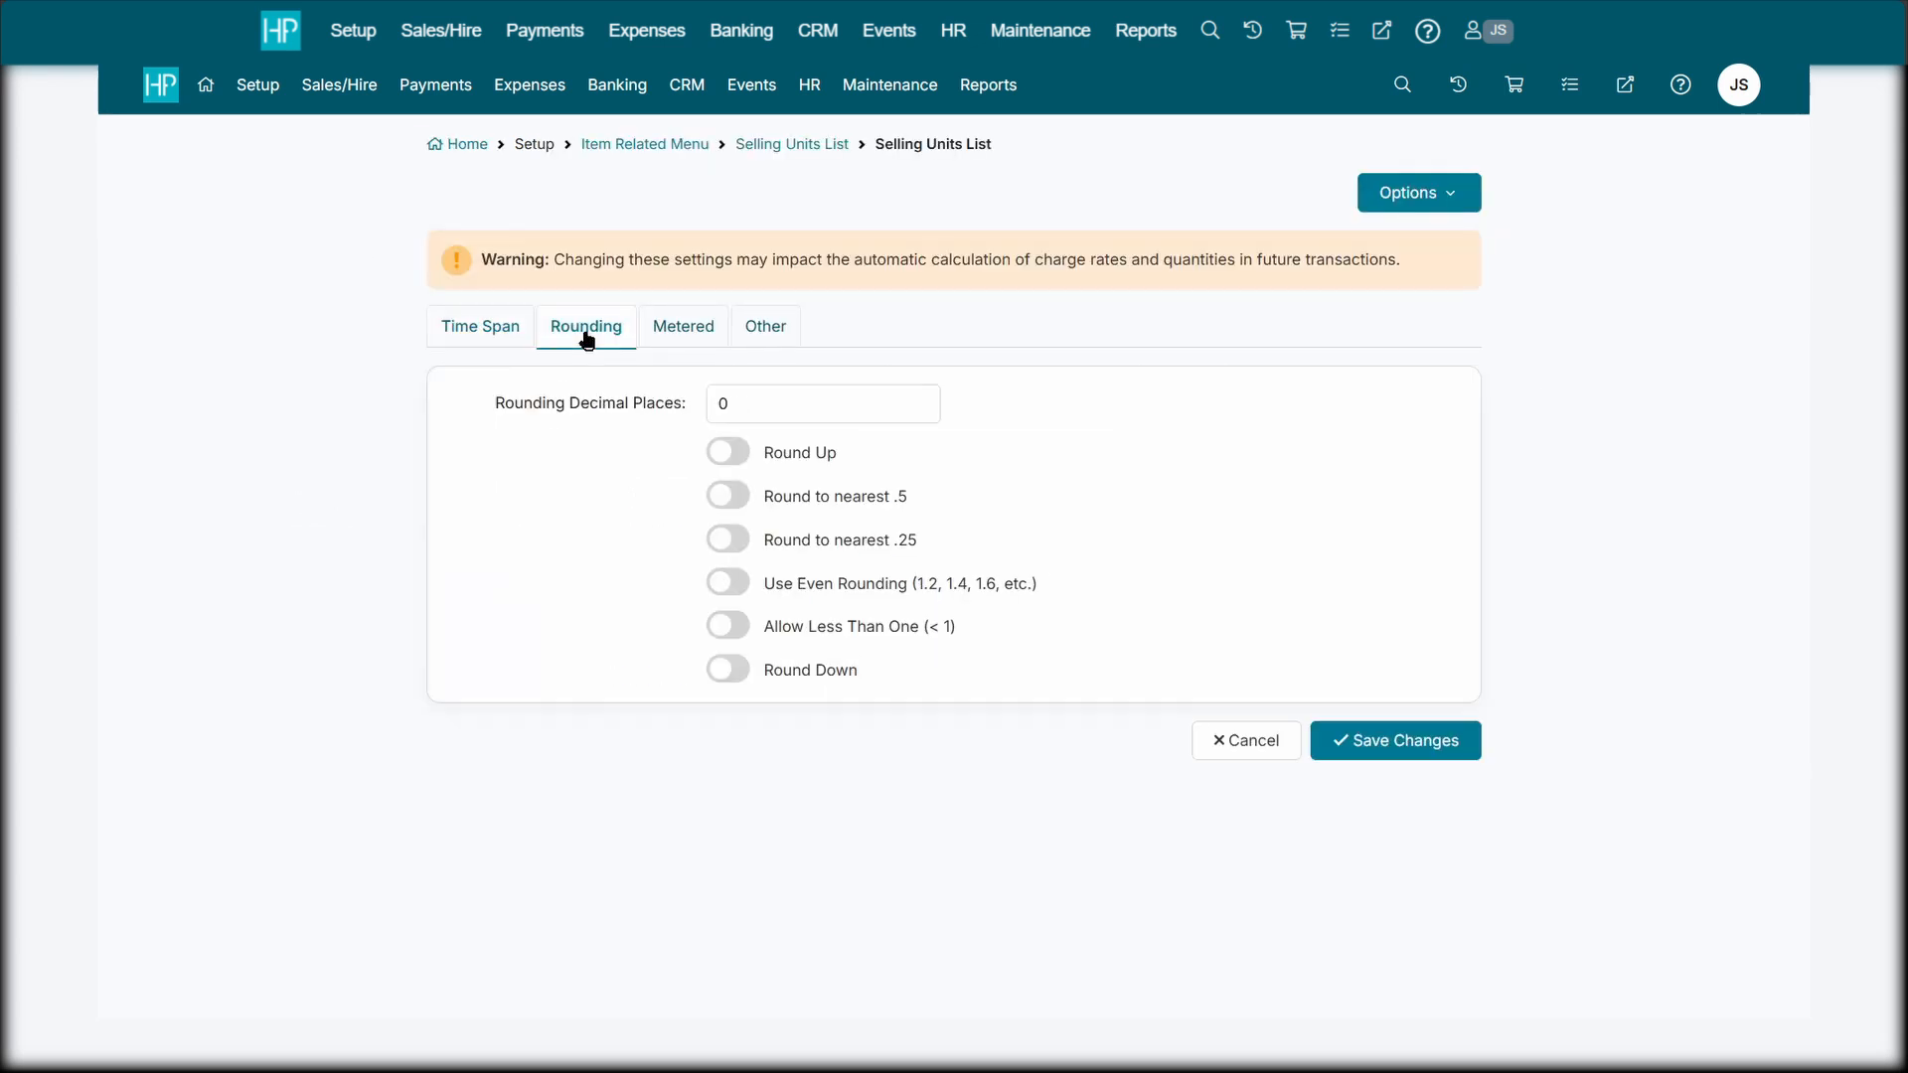
pyautogui.click(666, 343)
pyautogui.click(752, 341)
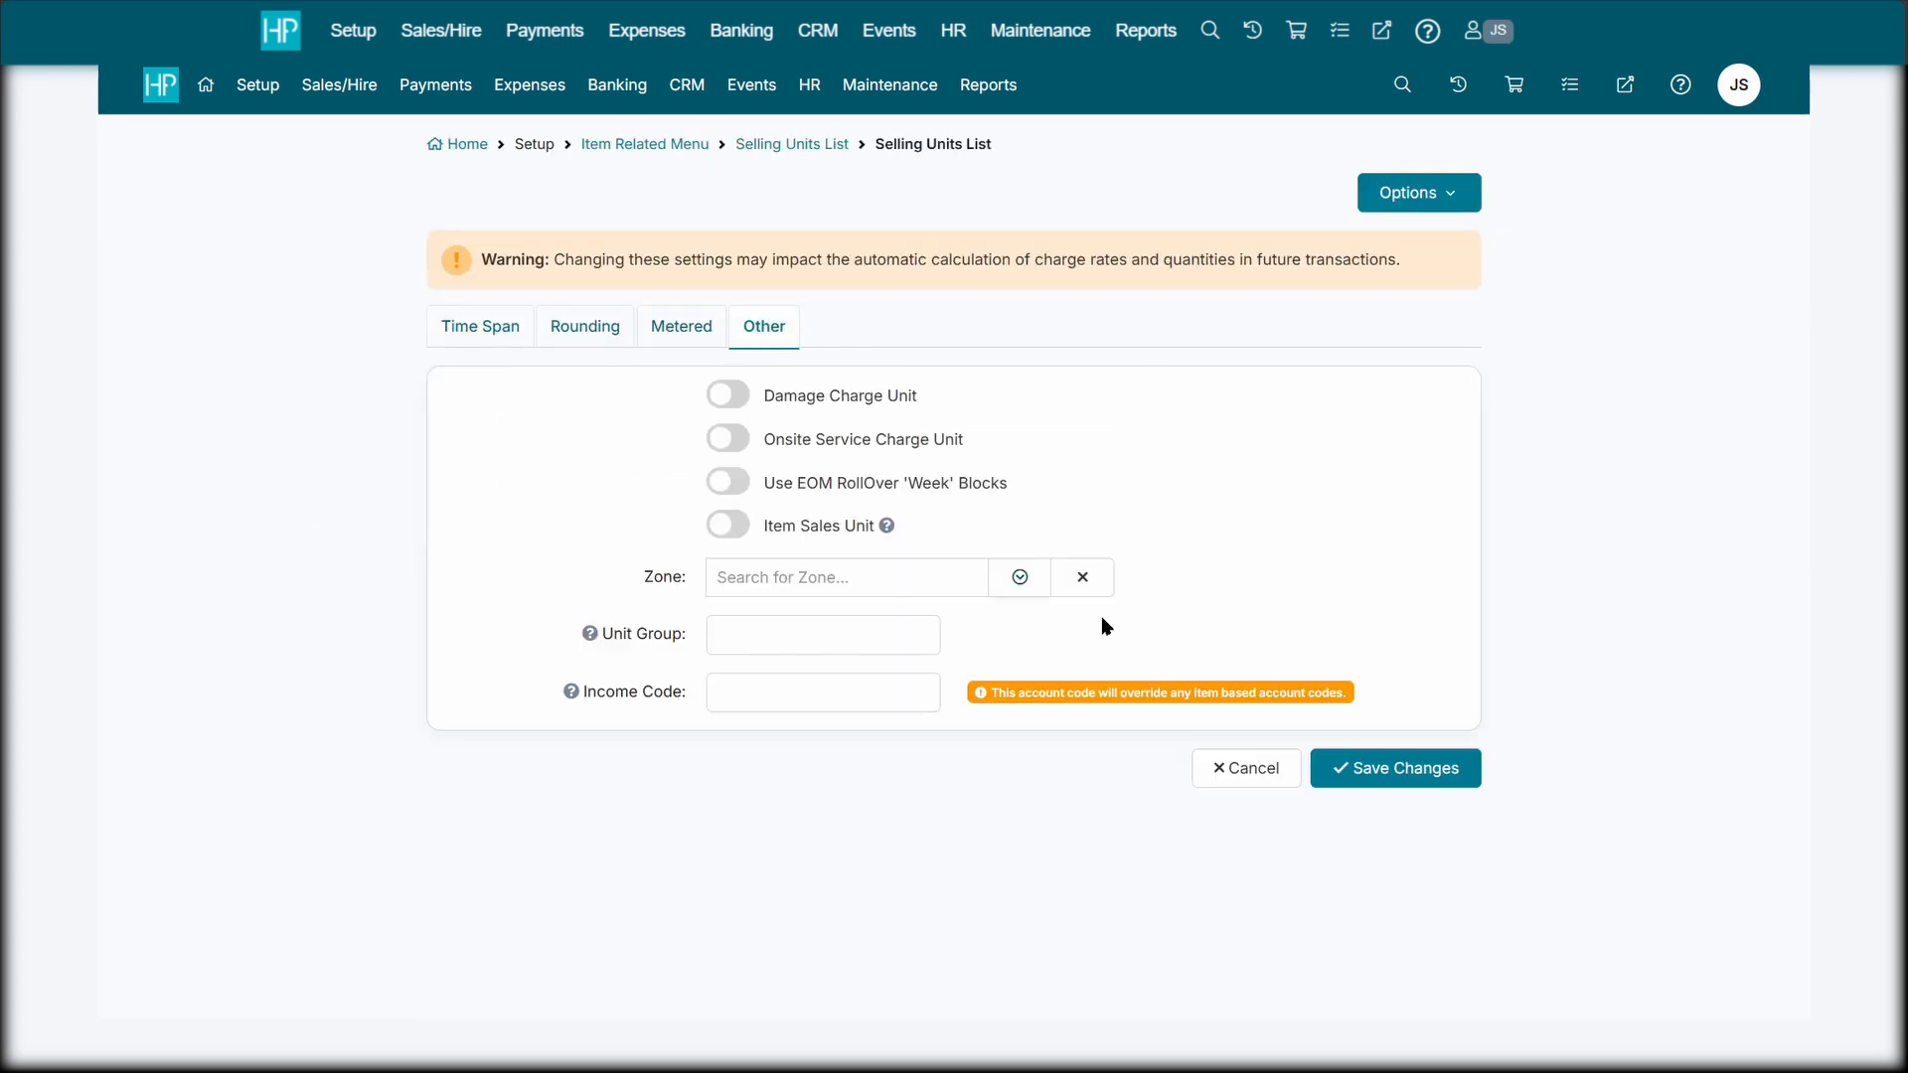
pyautogui.click(1389, 780)
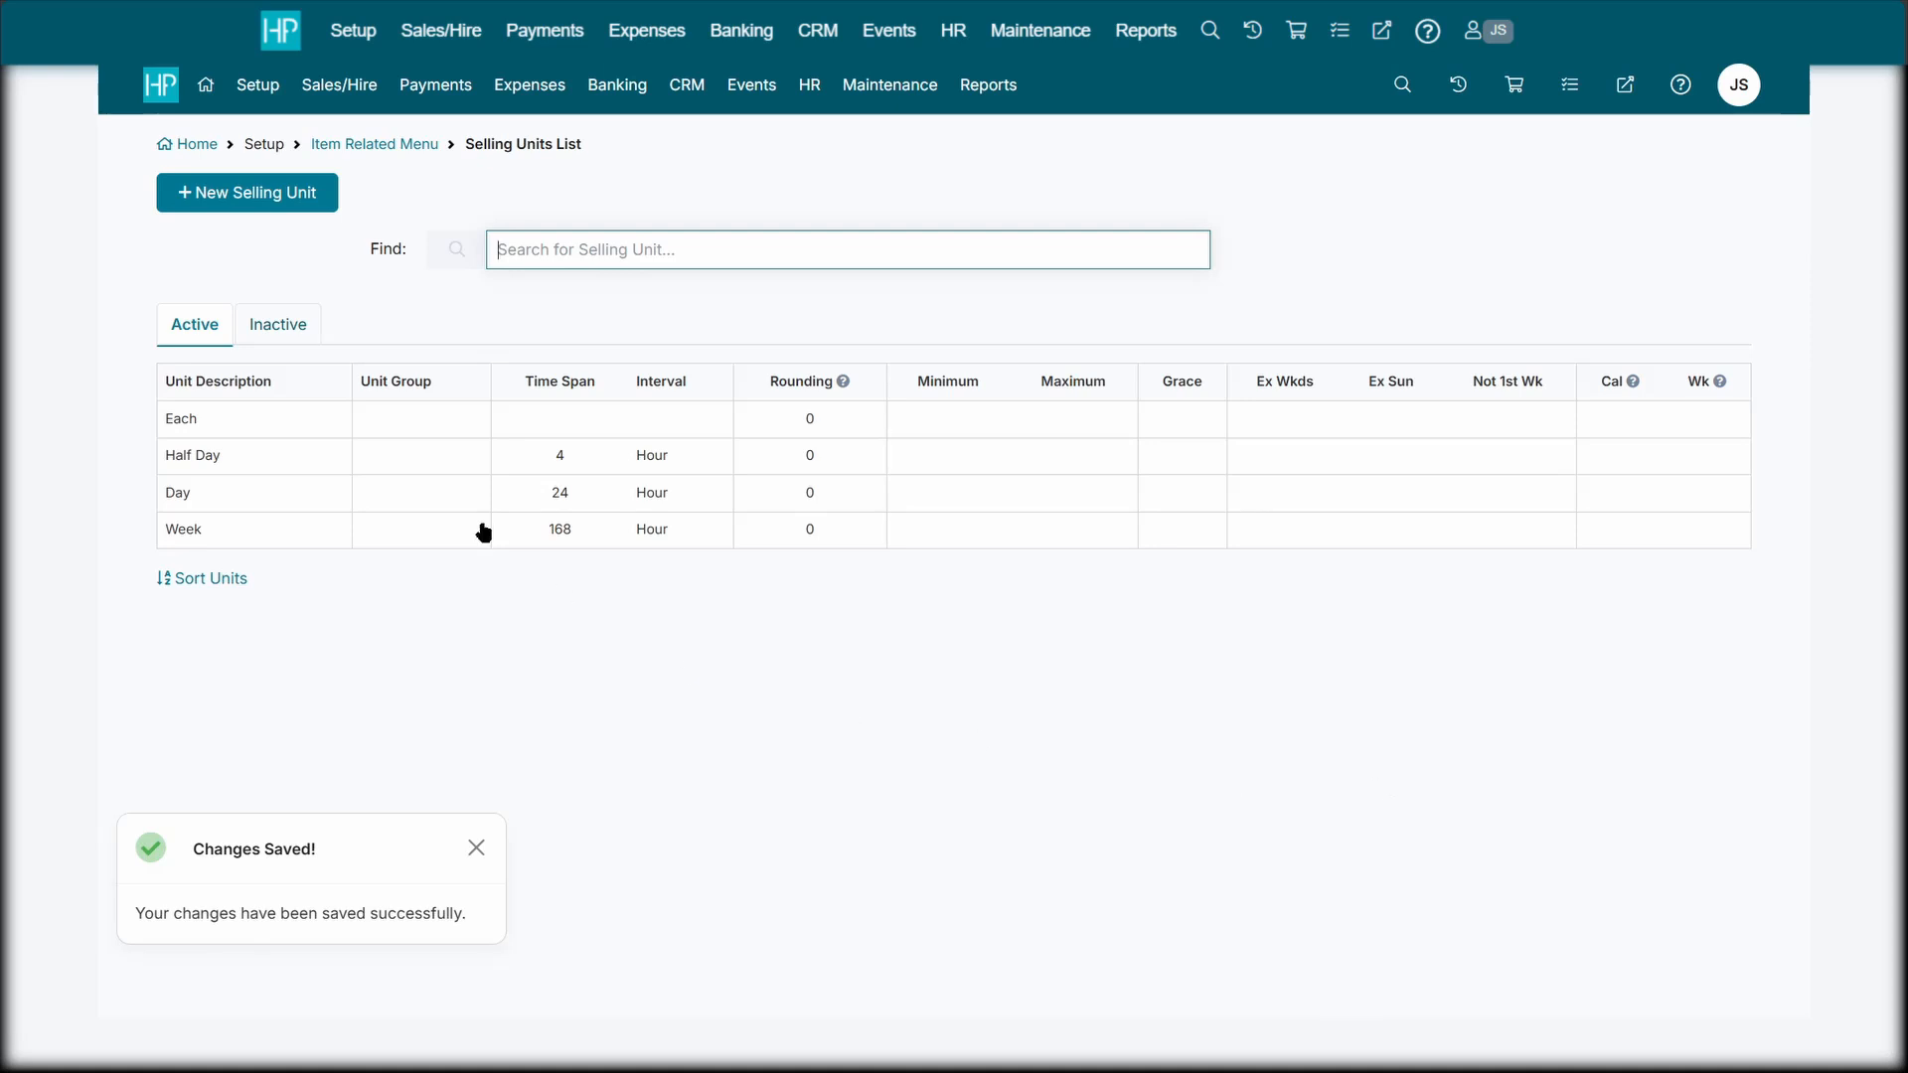
# Step: Create a new selling unit named Month with a time span of 30 and a Day interval, and save it
pyautogui.click(316, 202)
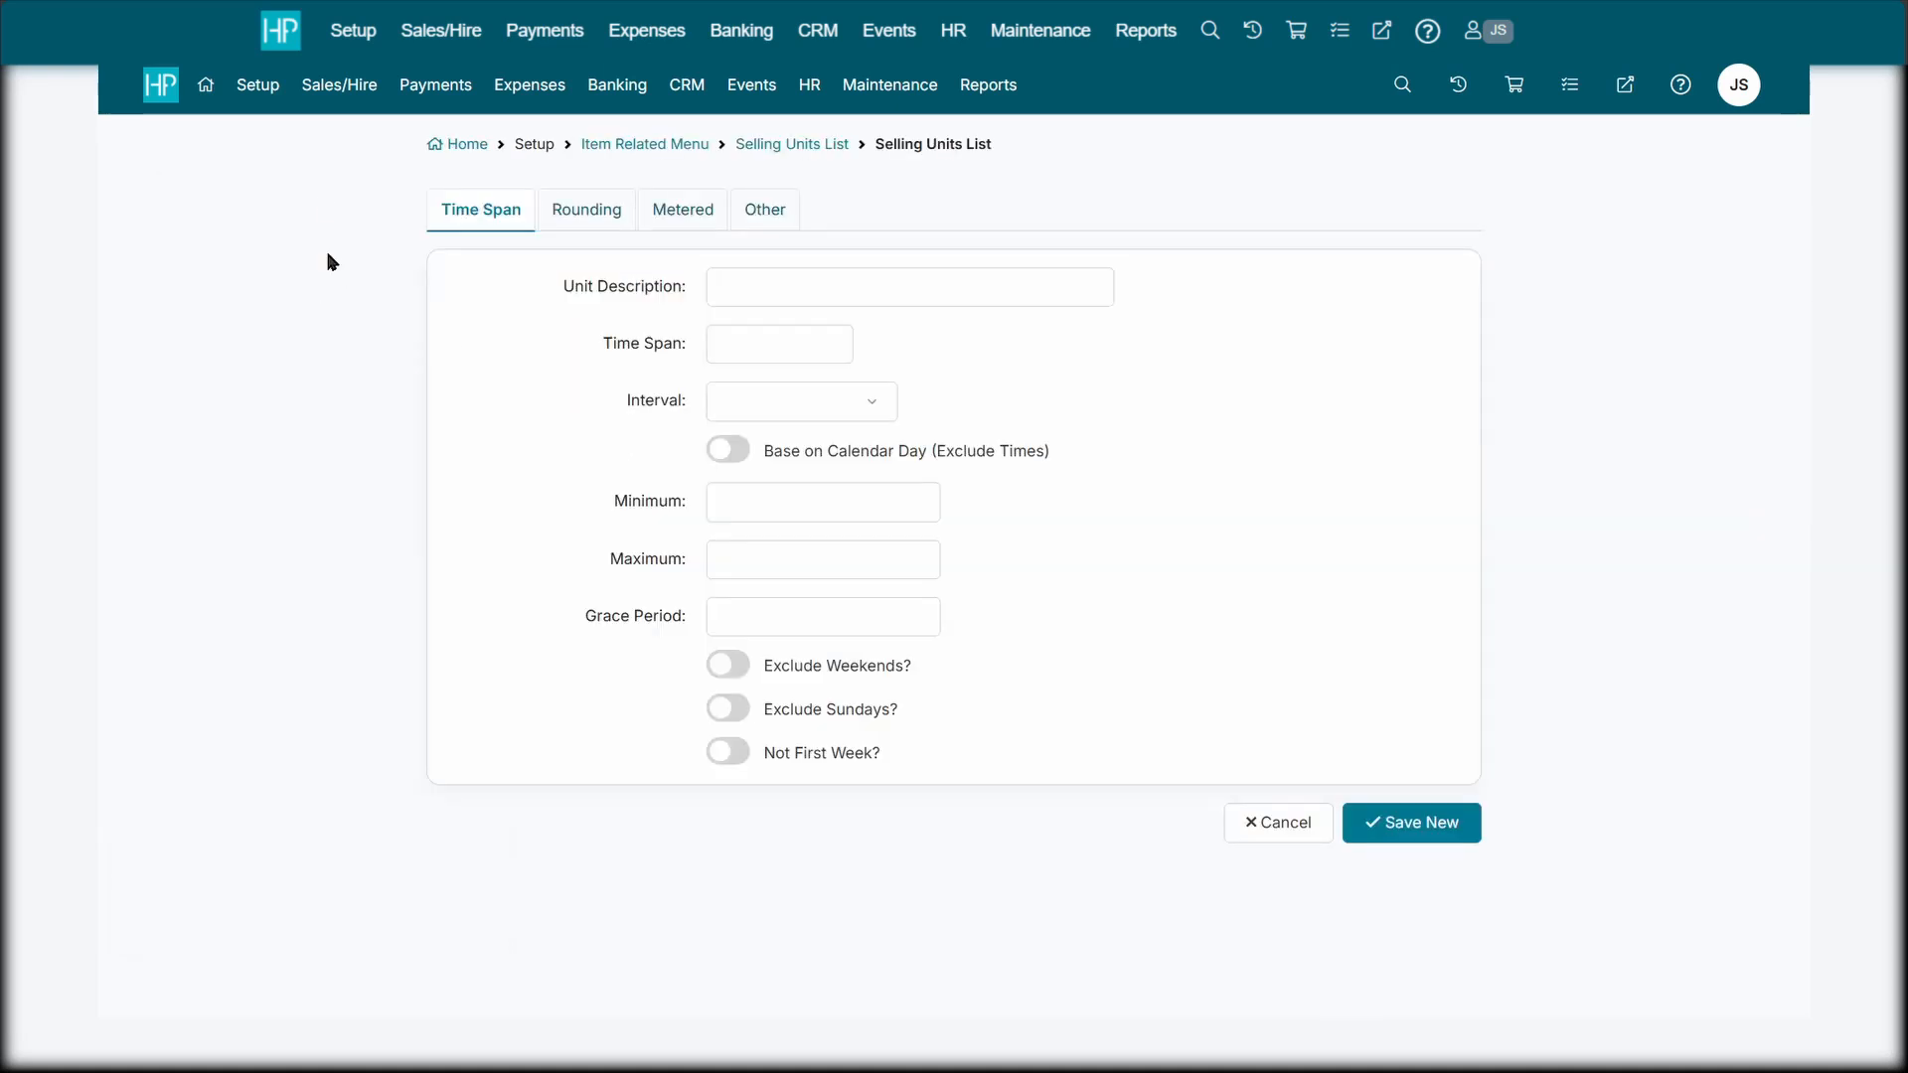
pyautogui.click(803, 295)
pyautogui.write('Month')
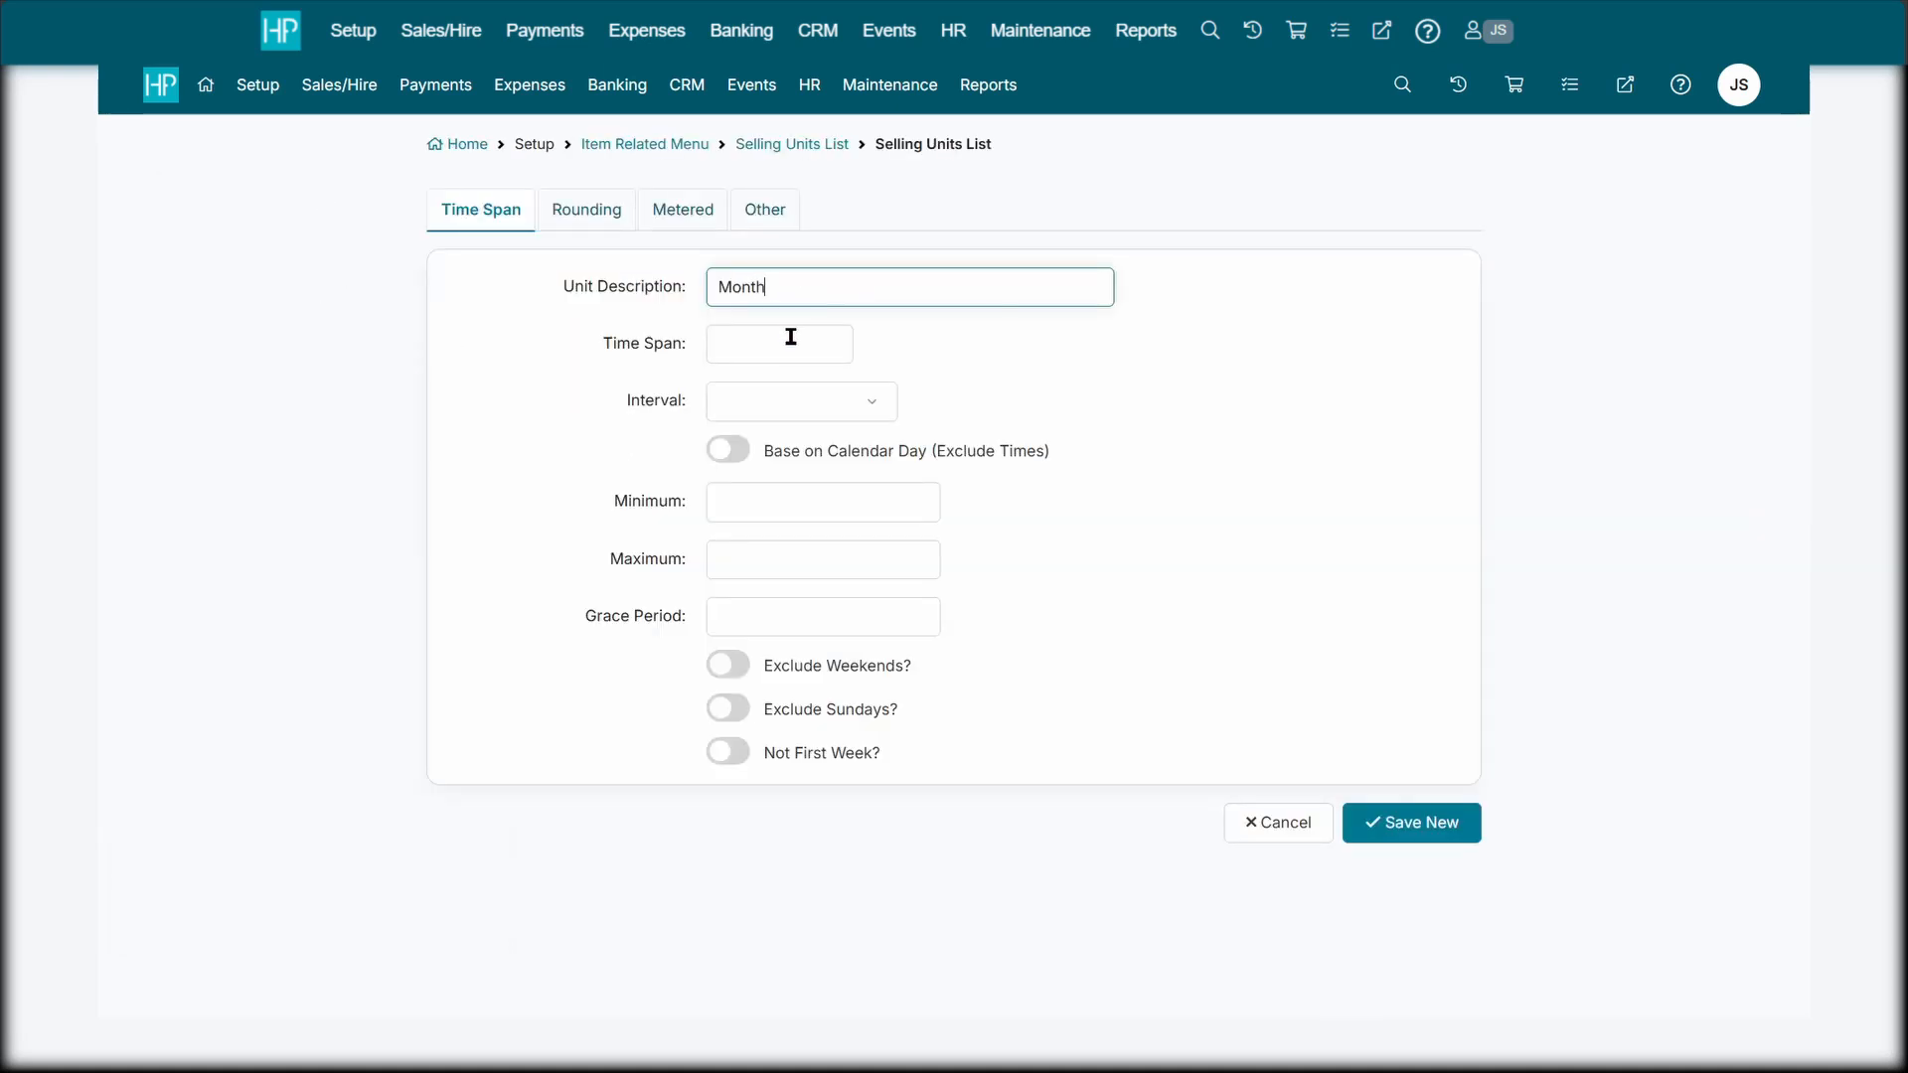
pyautogui.click(790, 336)
pyautogui.write('30')
pyautogui.click(812, 399)
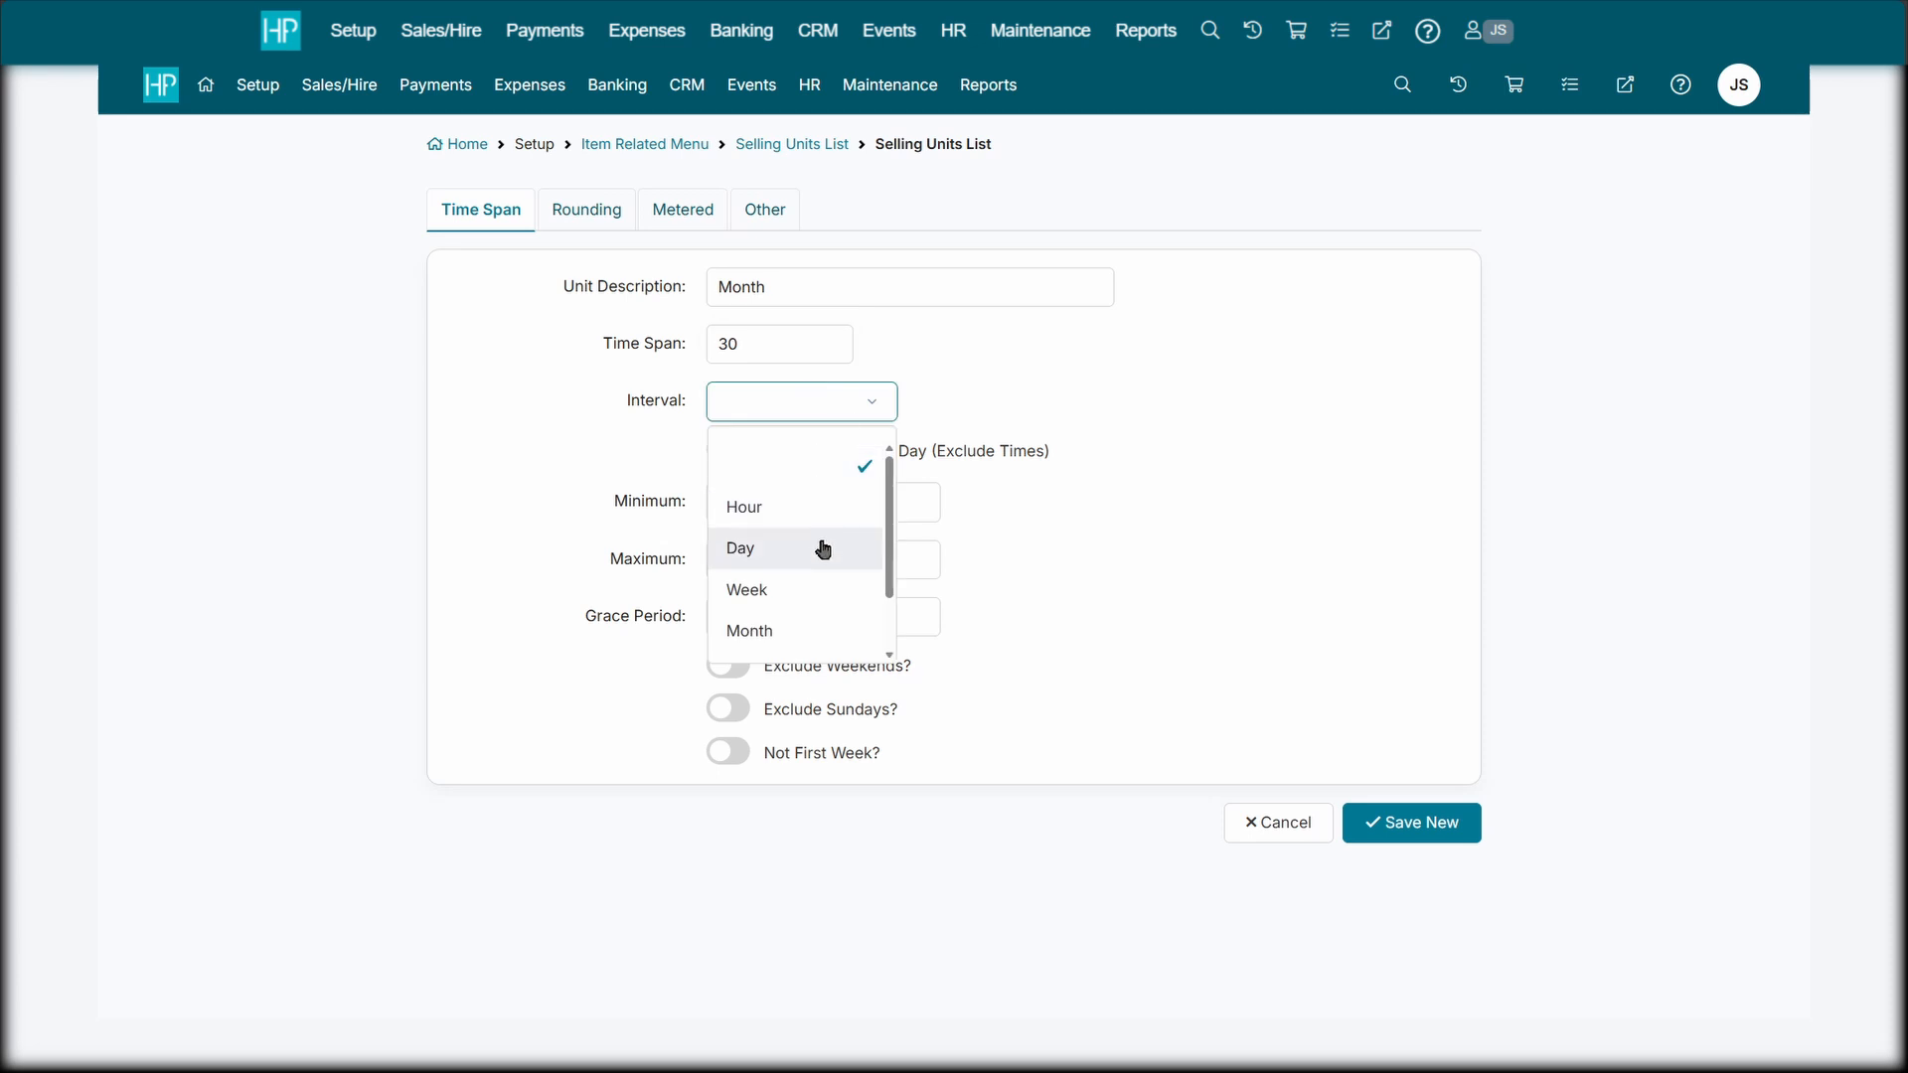
pyautogui.click(822, 546)
pyautogui.click(1452, 838)
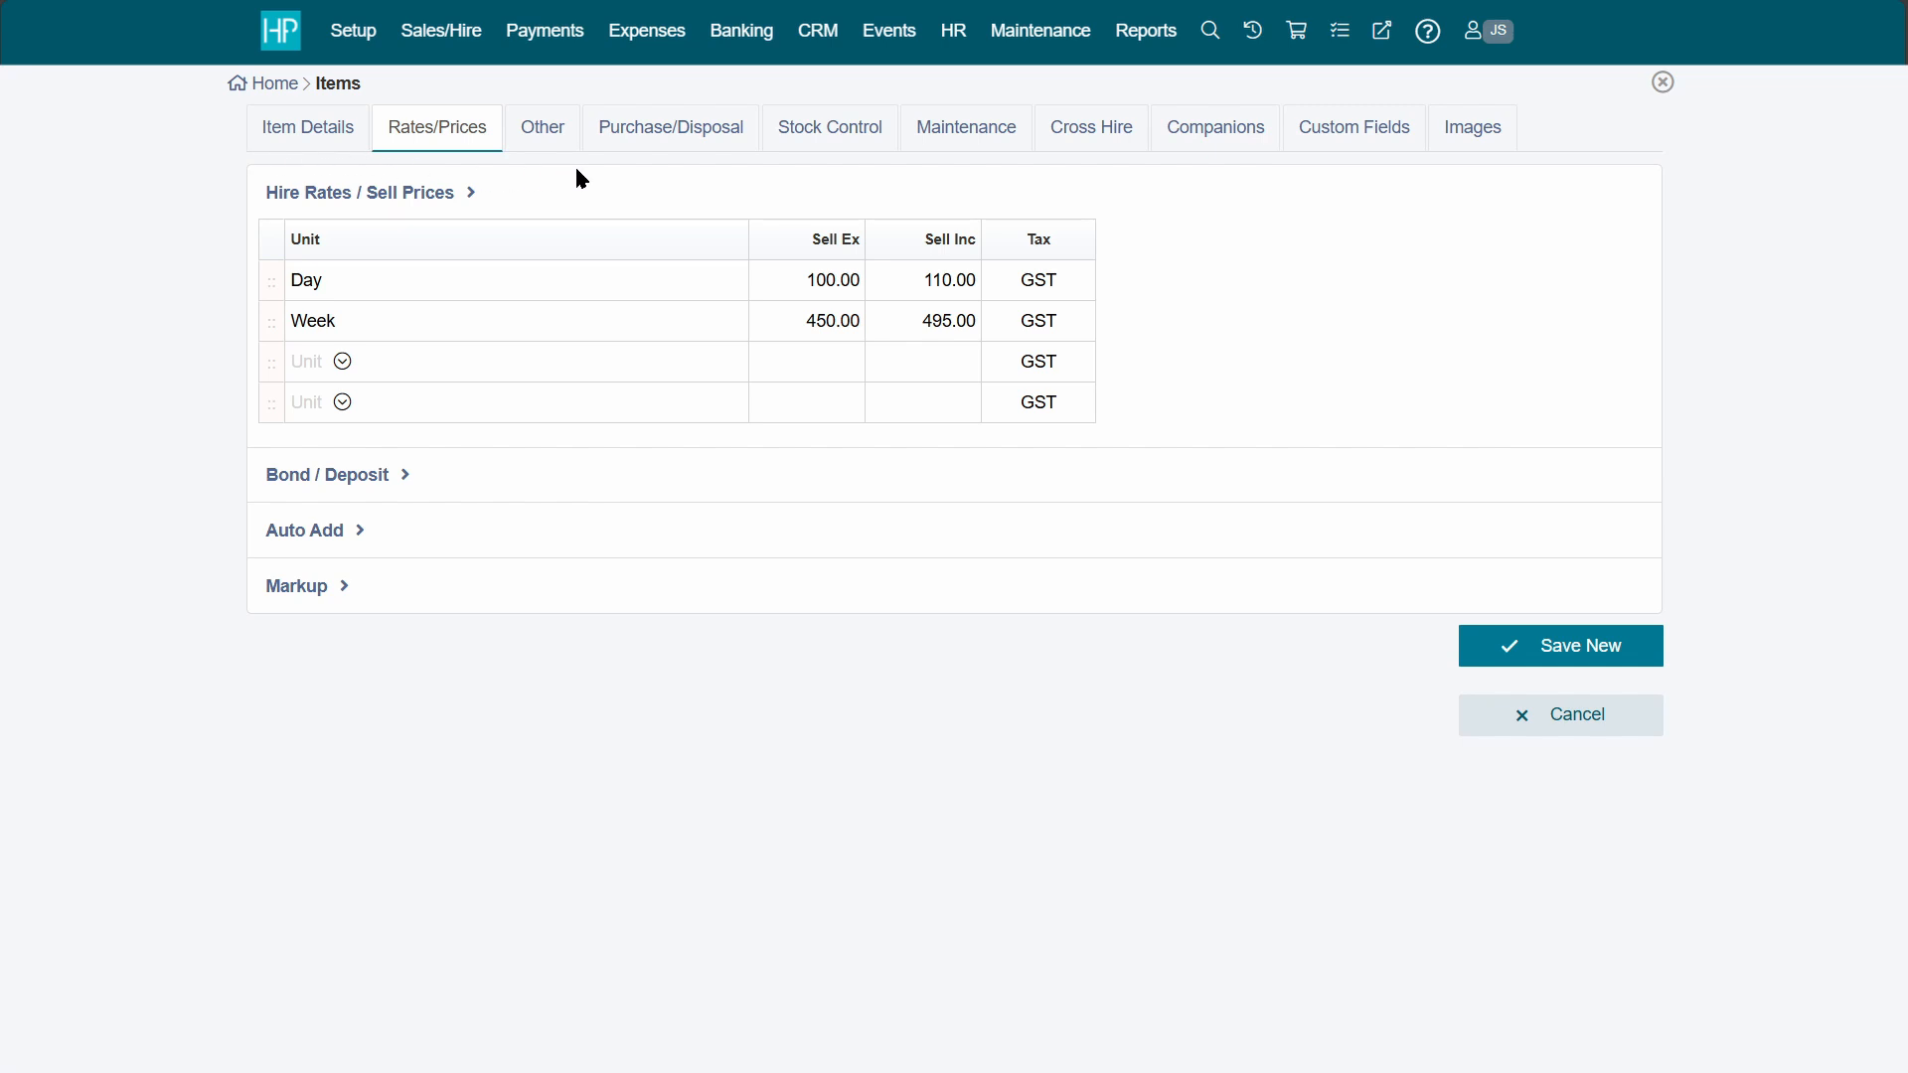
# Step: Examine the excavator's vehicle and machinery details, attributes, links, purchase/disposal and stock control fields
pyautogui.click(556, 147)
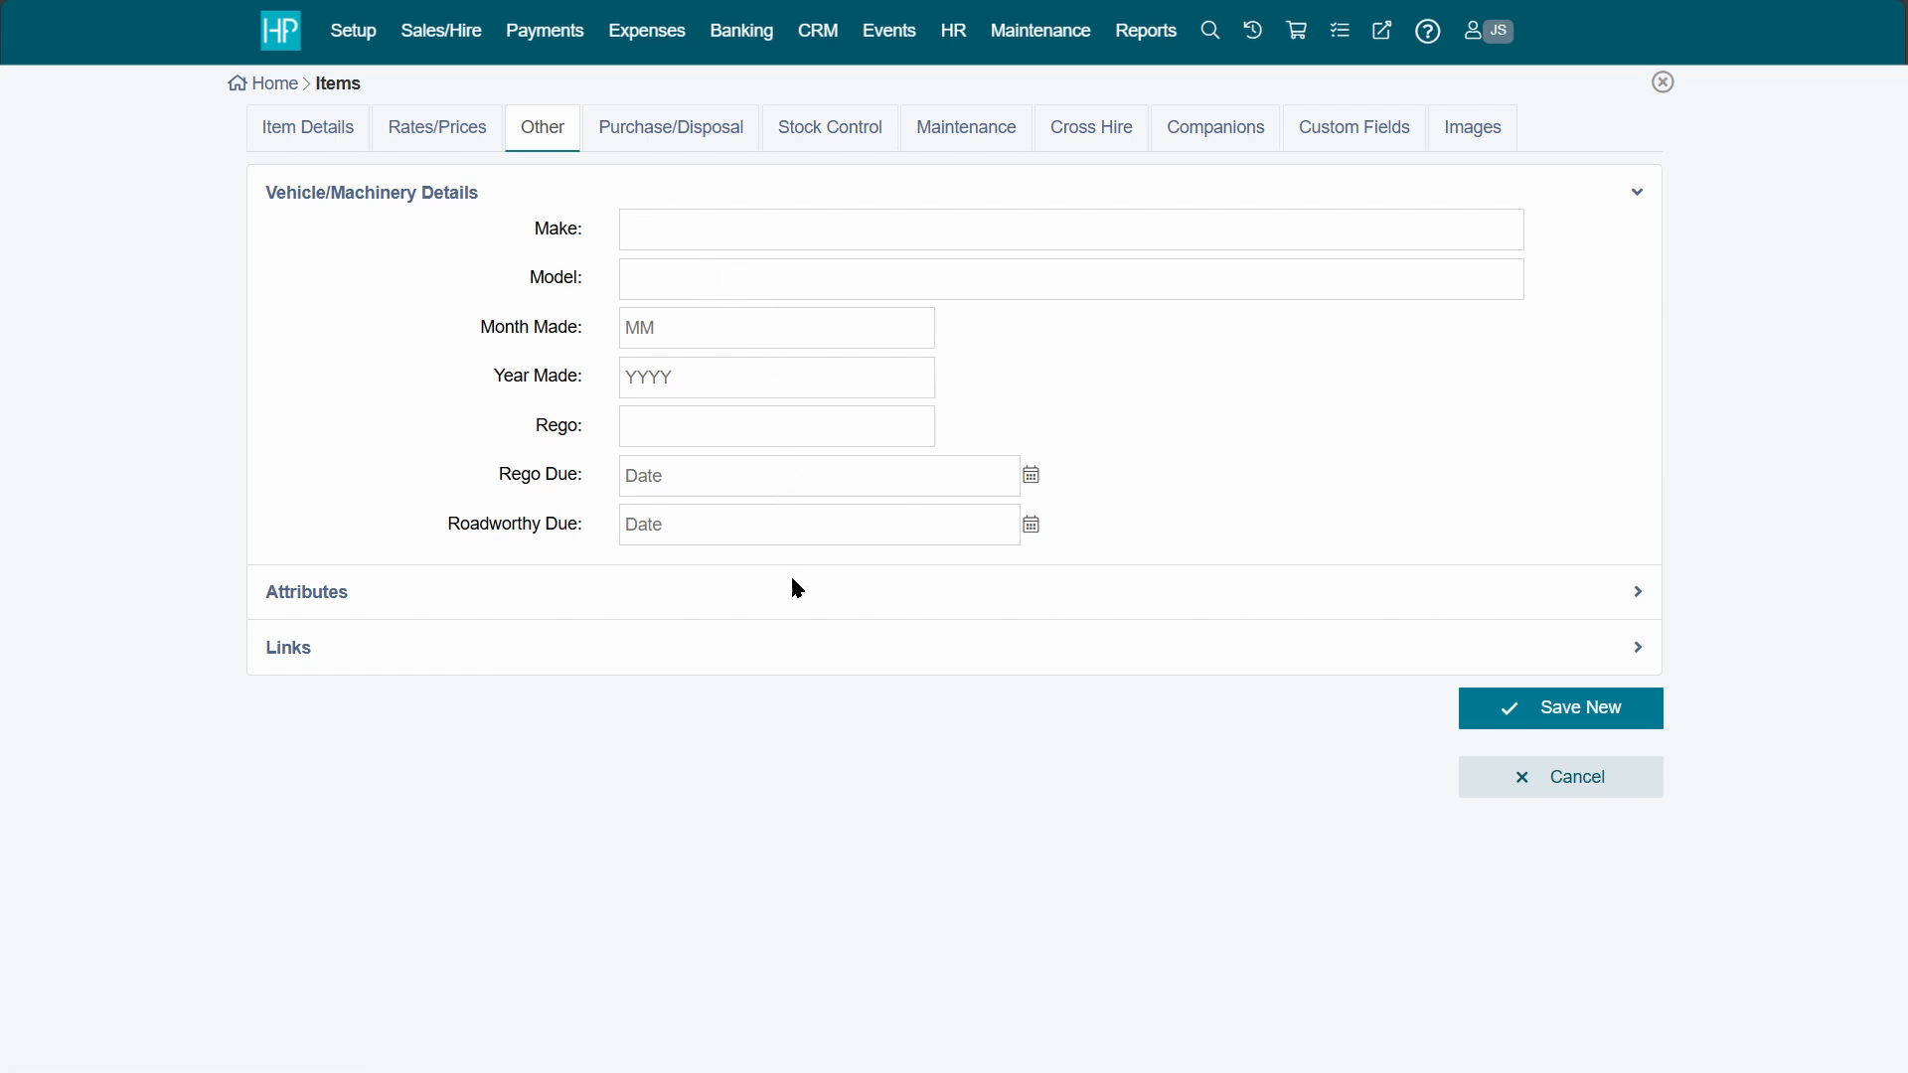
pyautogui.click(349, 596)
pyautogui.scroll(-1, 220, 493)
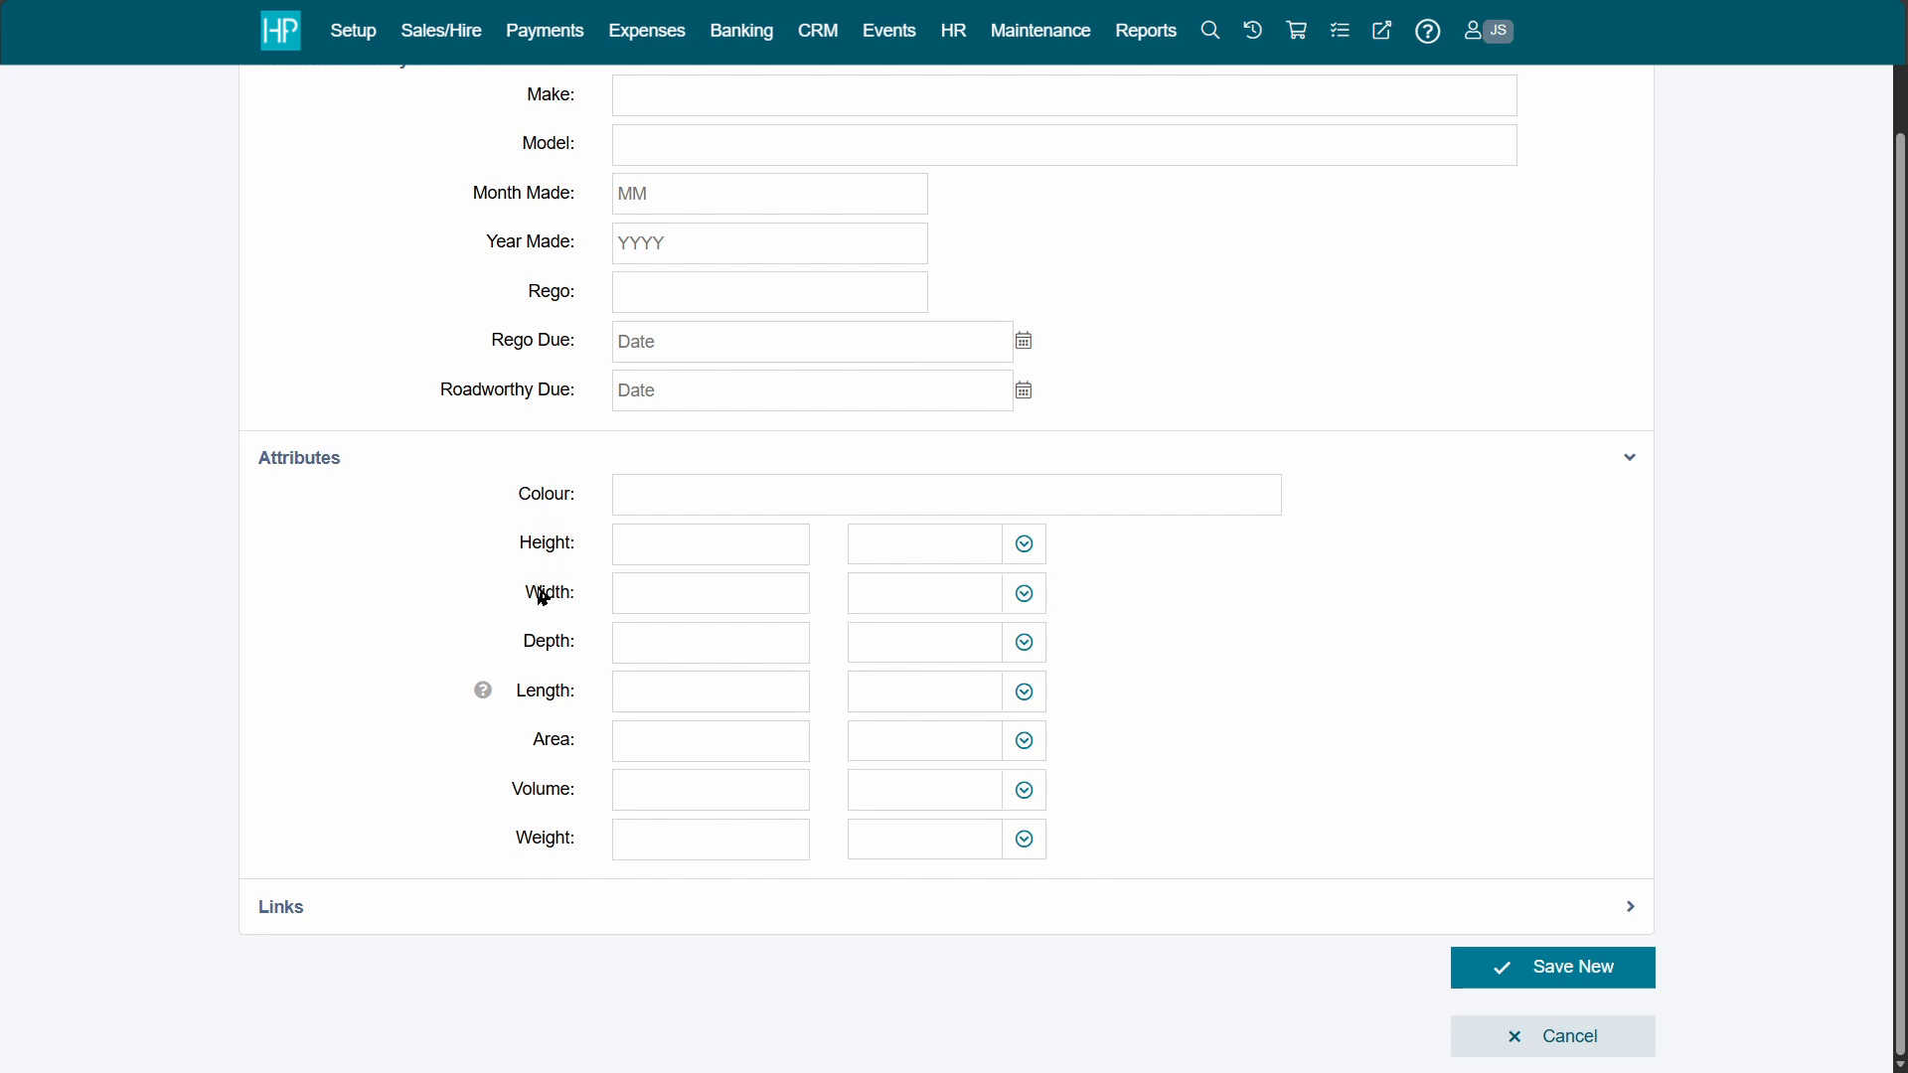
pyautogui.click(288, 907)
pyautogui.scroll(-1, 290, 775)
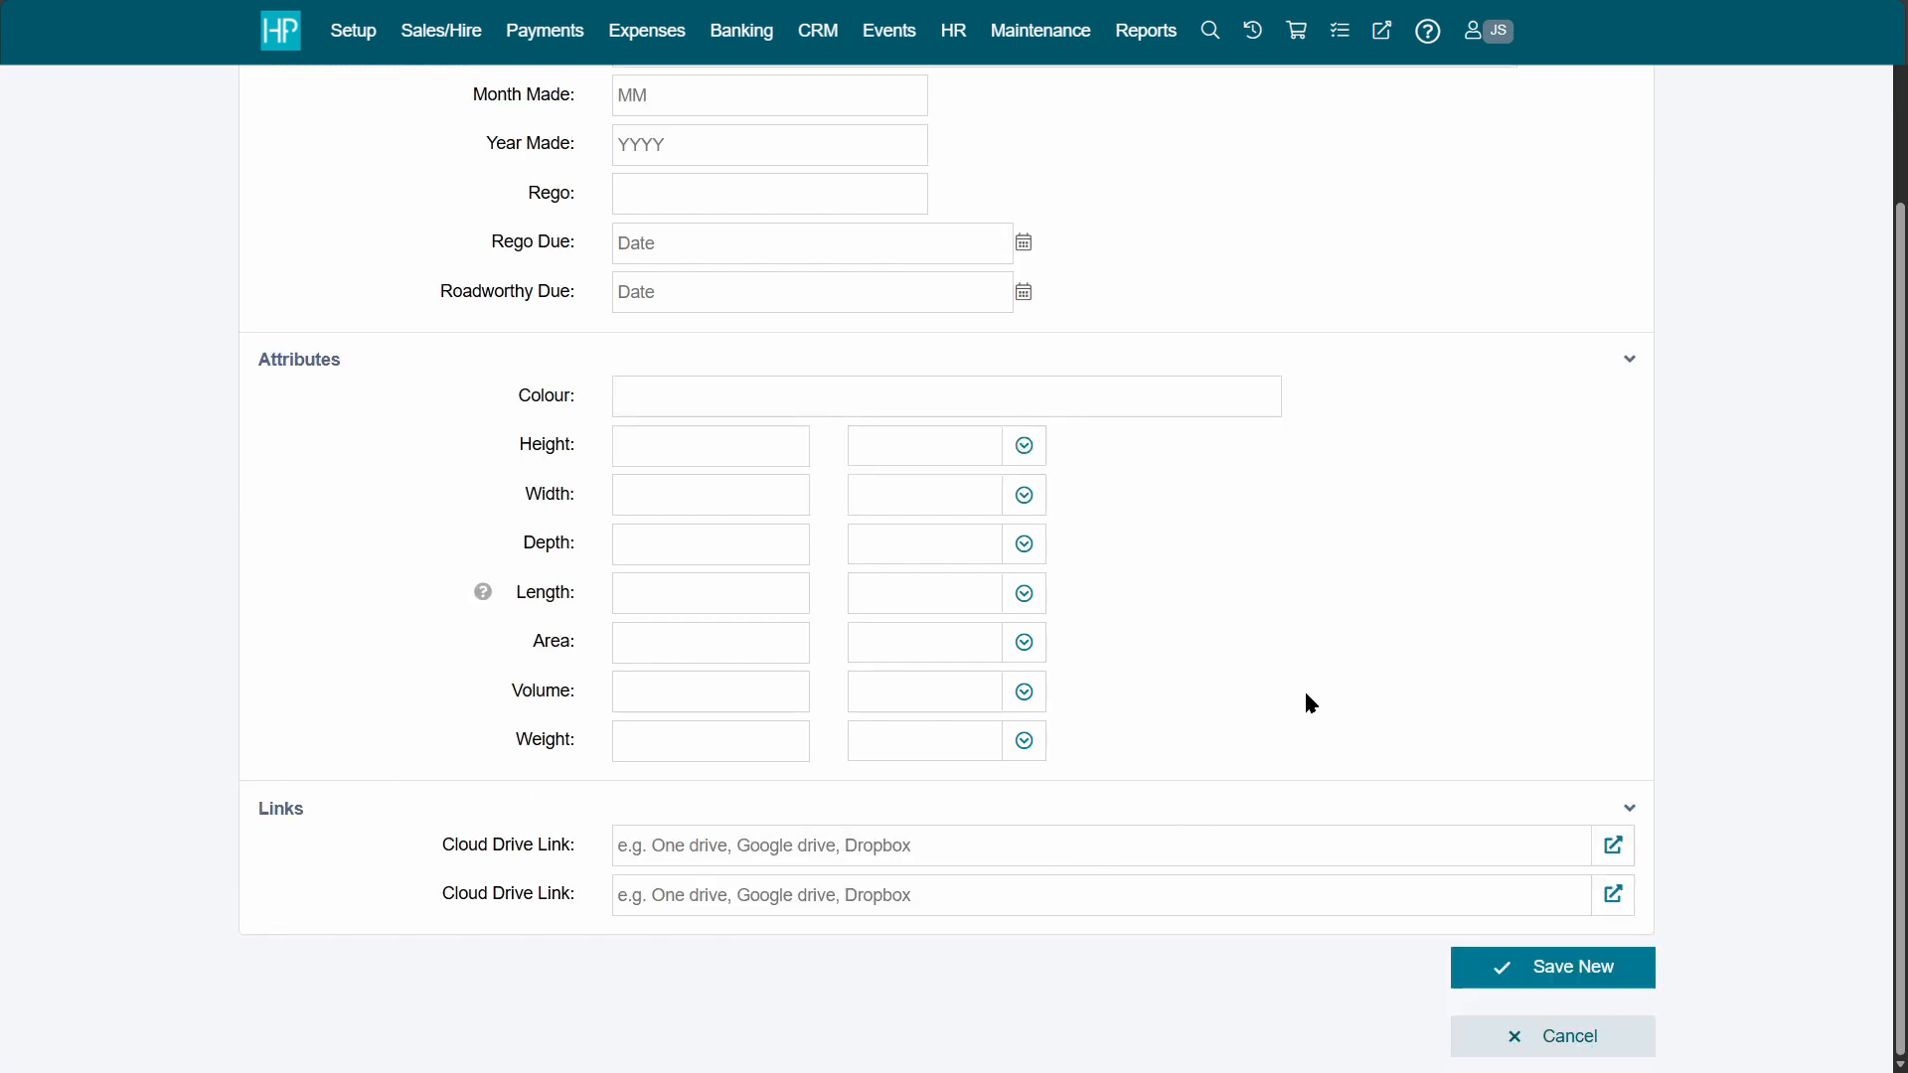
pyautogui.scroll(2, 1272, 597)
pyautogui.click(700, 156)
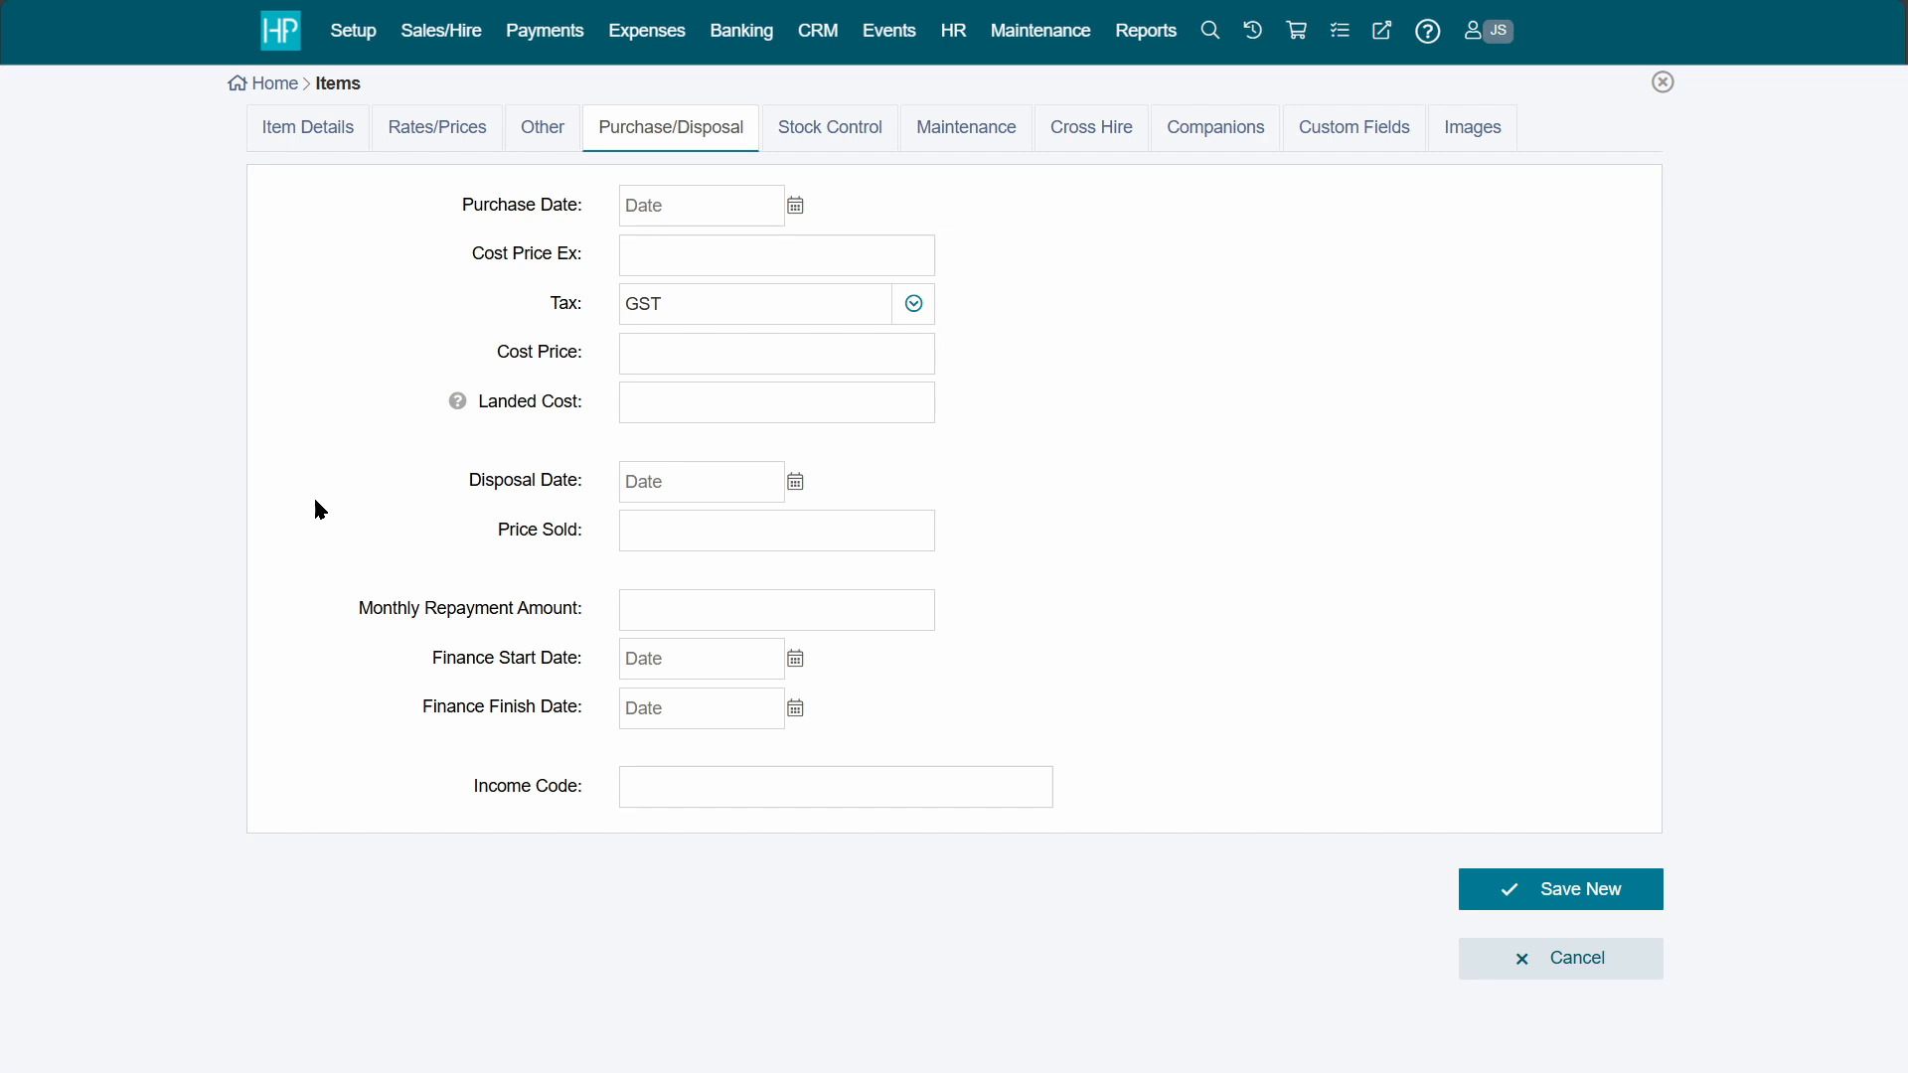
pyautogui.click(831, 157)
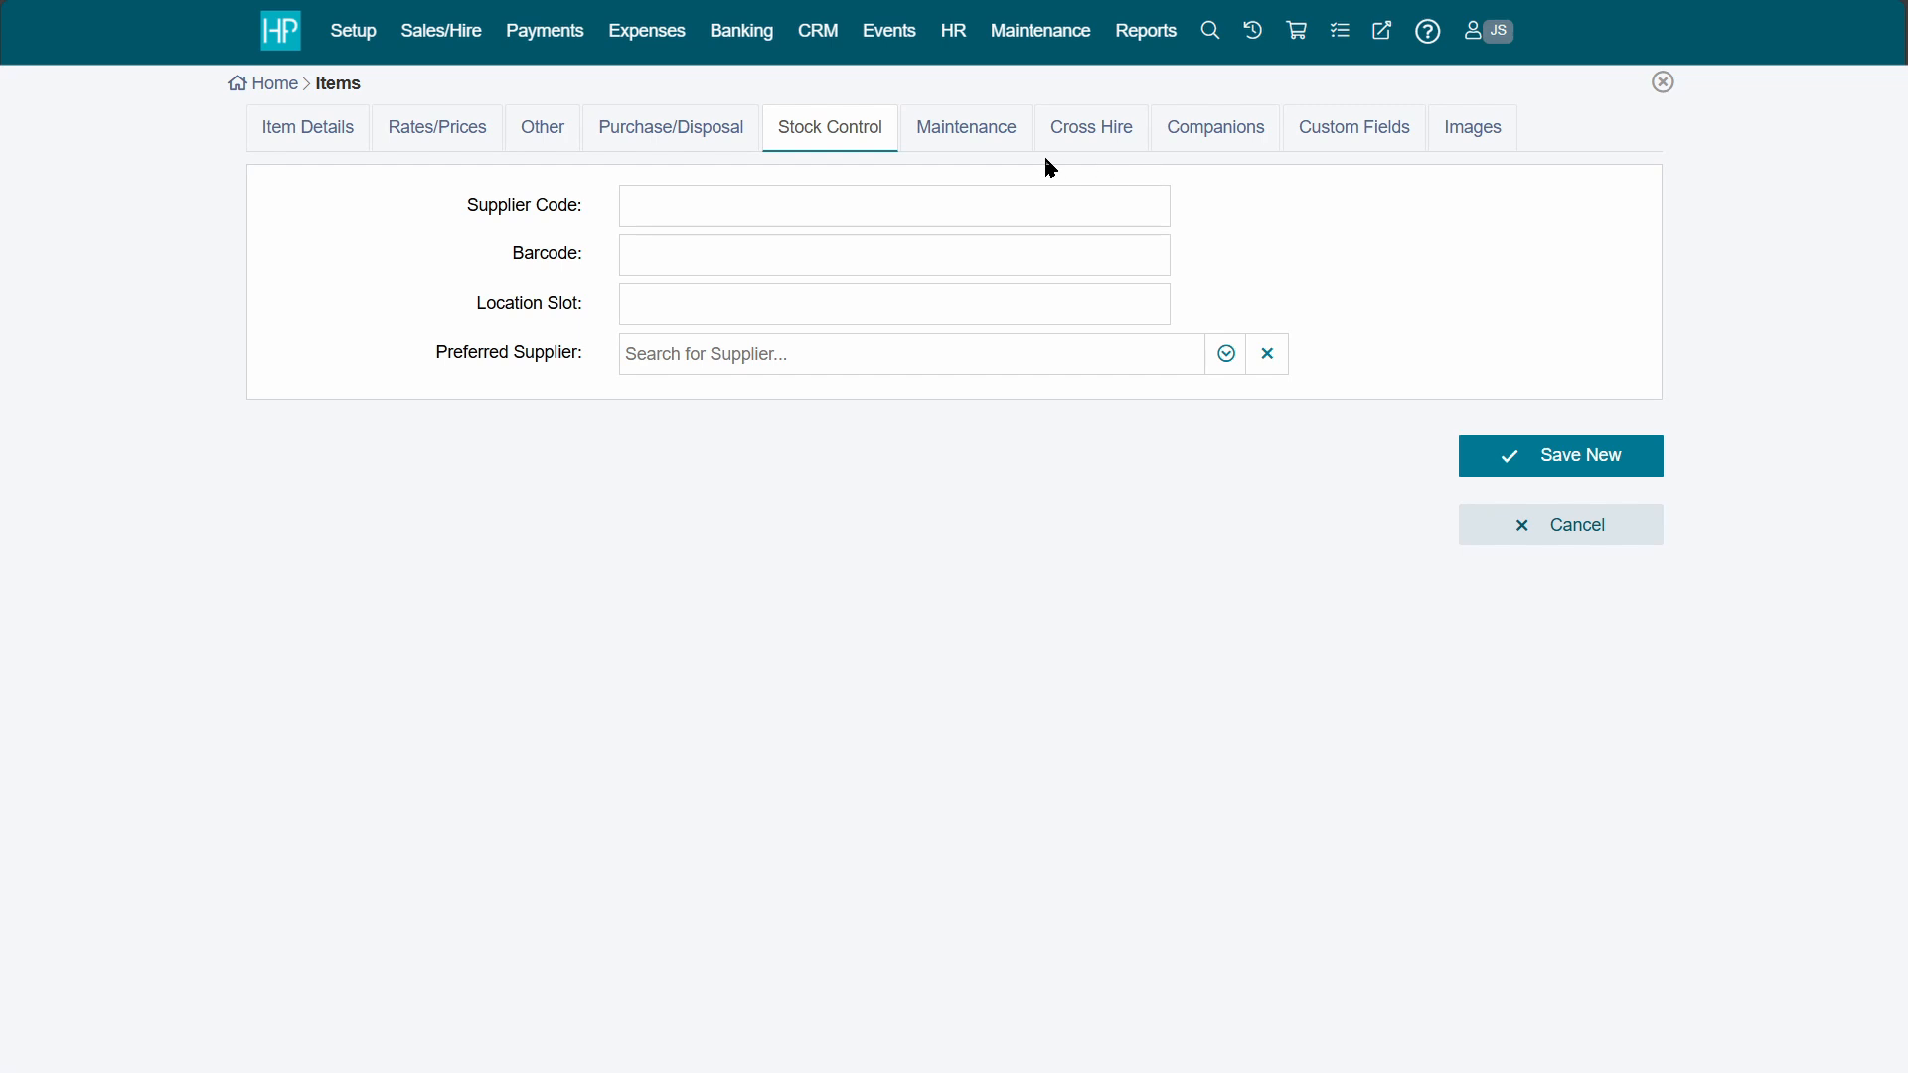
# Step: Review the excavator's maintenance, cross hire and companion settings, and save the new item
pyautogui.click(984, 150)
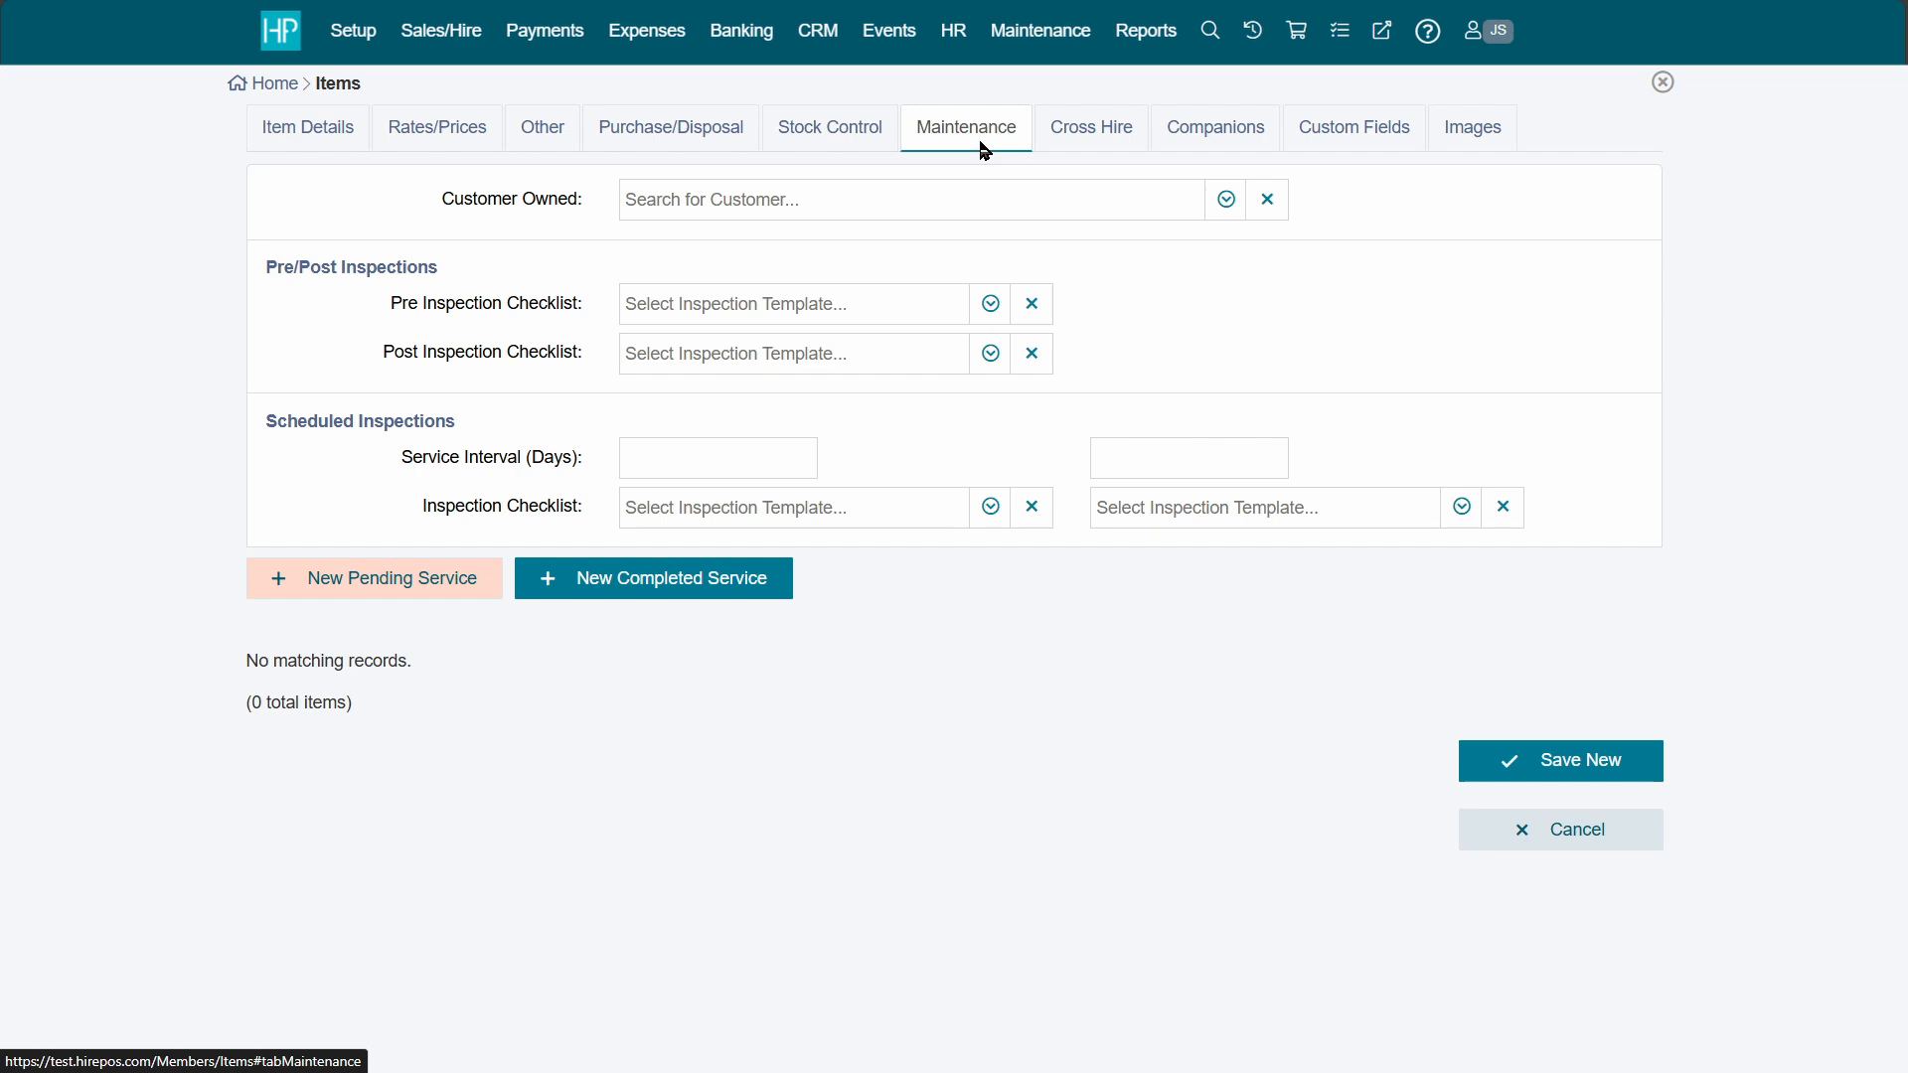
pyautogui.click(1100, 147)
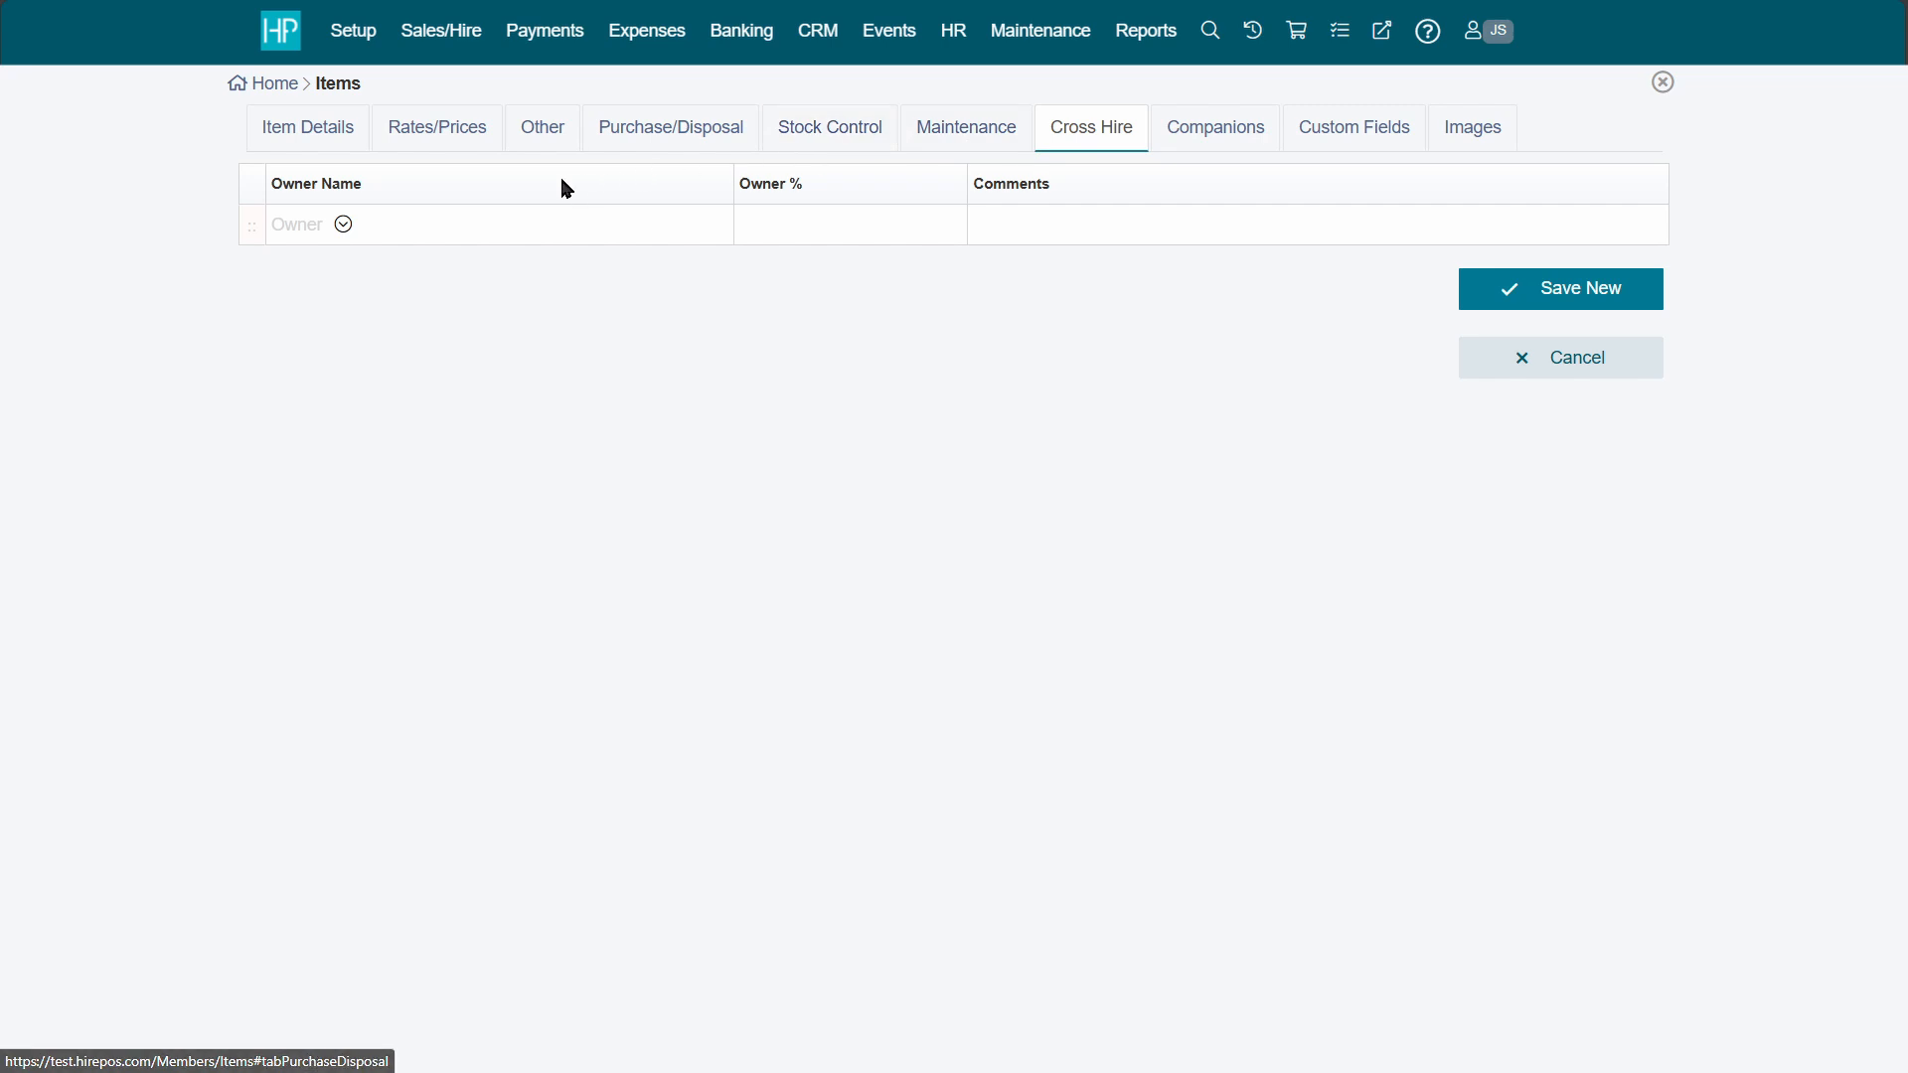
pyautogui.click(342, 222)
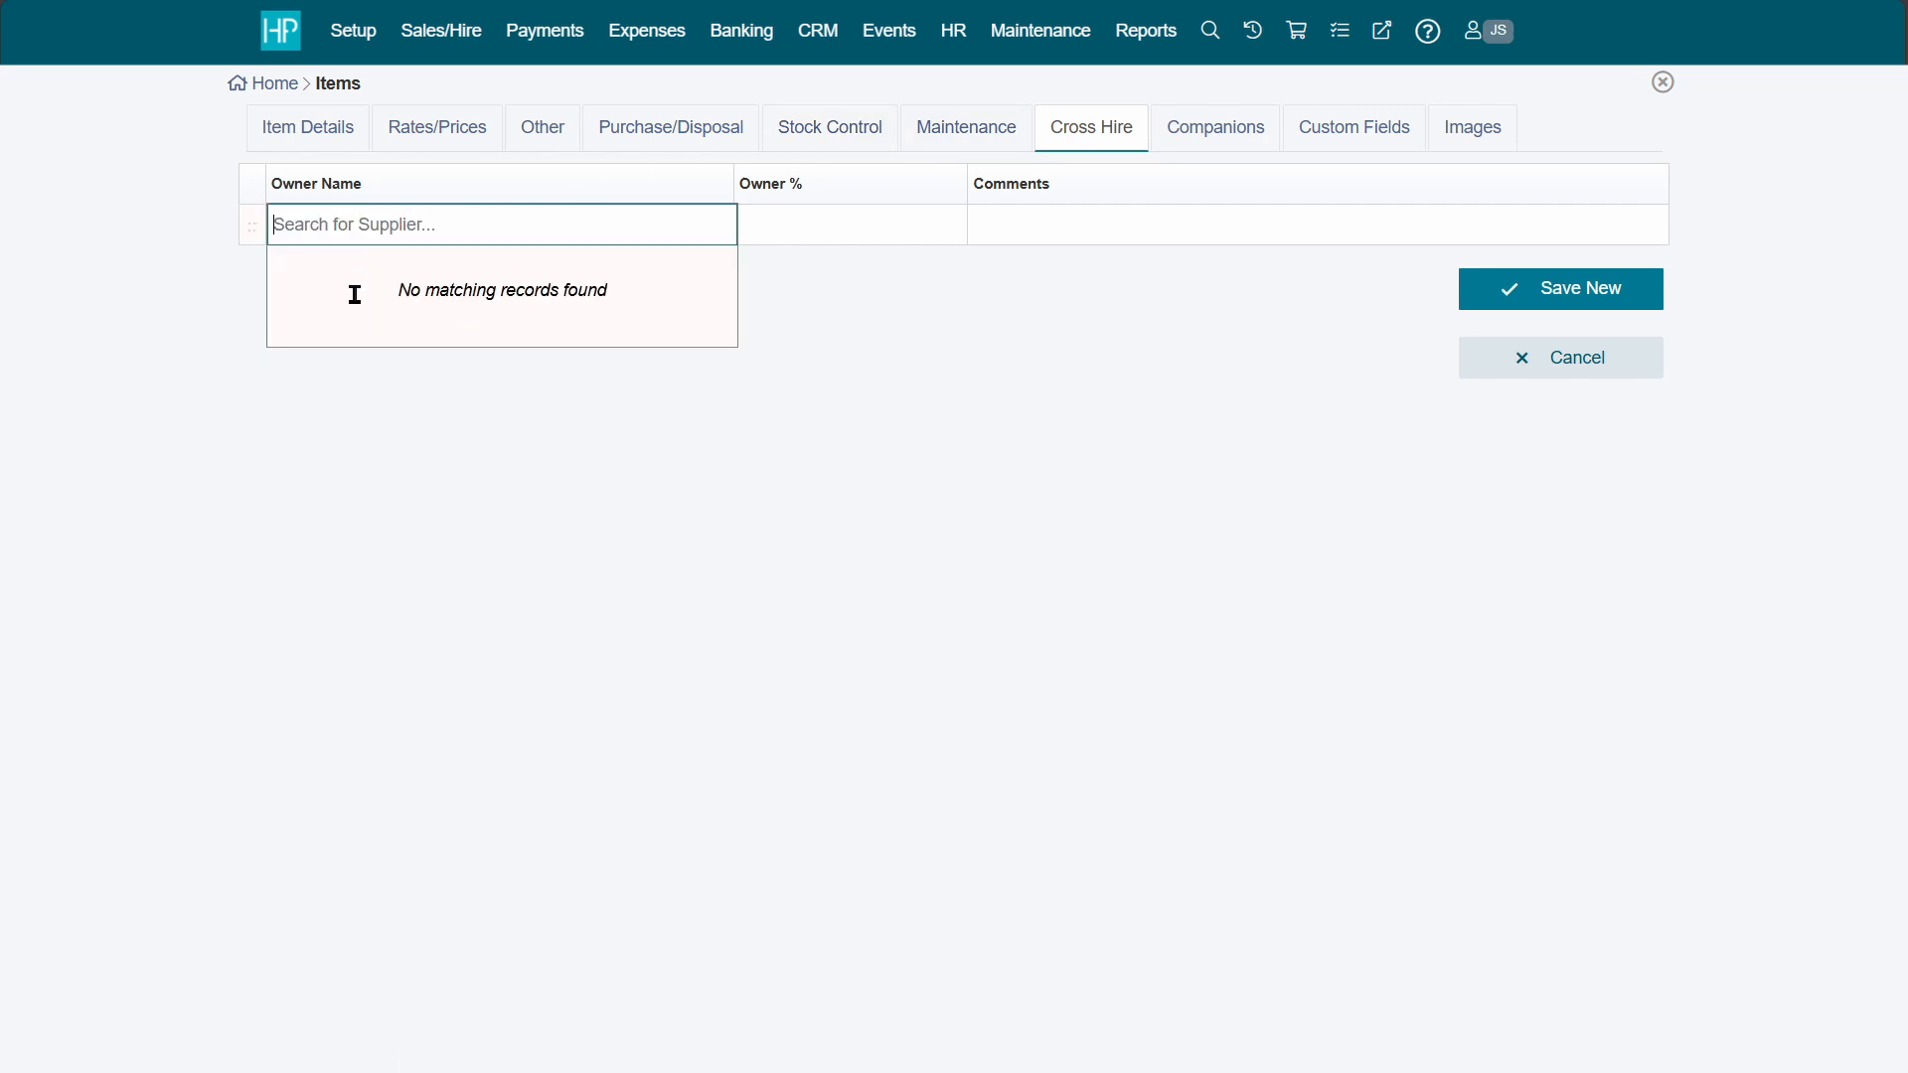
pyautogui.click(857, 388)
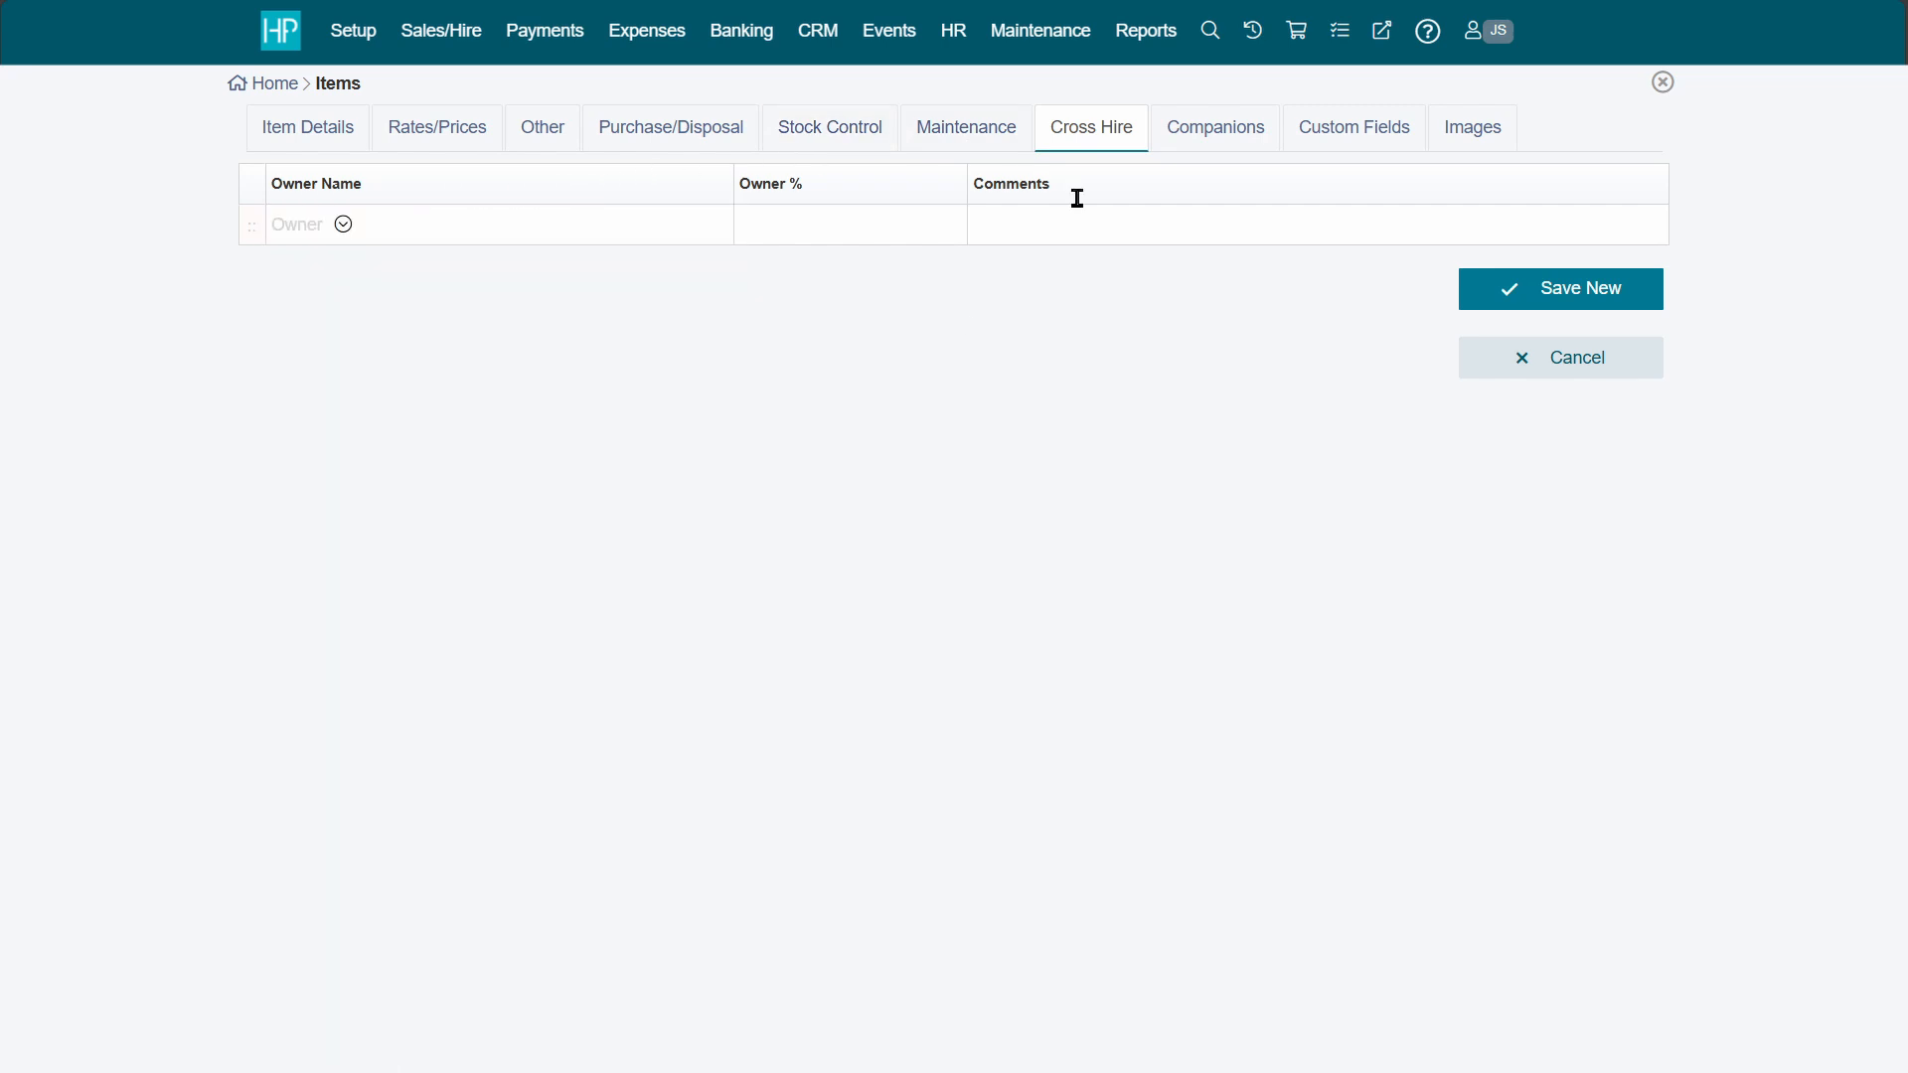
pyautogui.click(1237, 134)
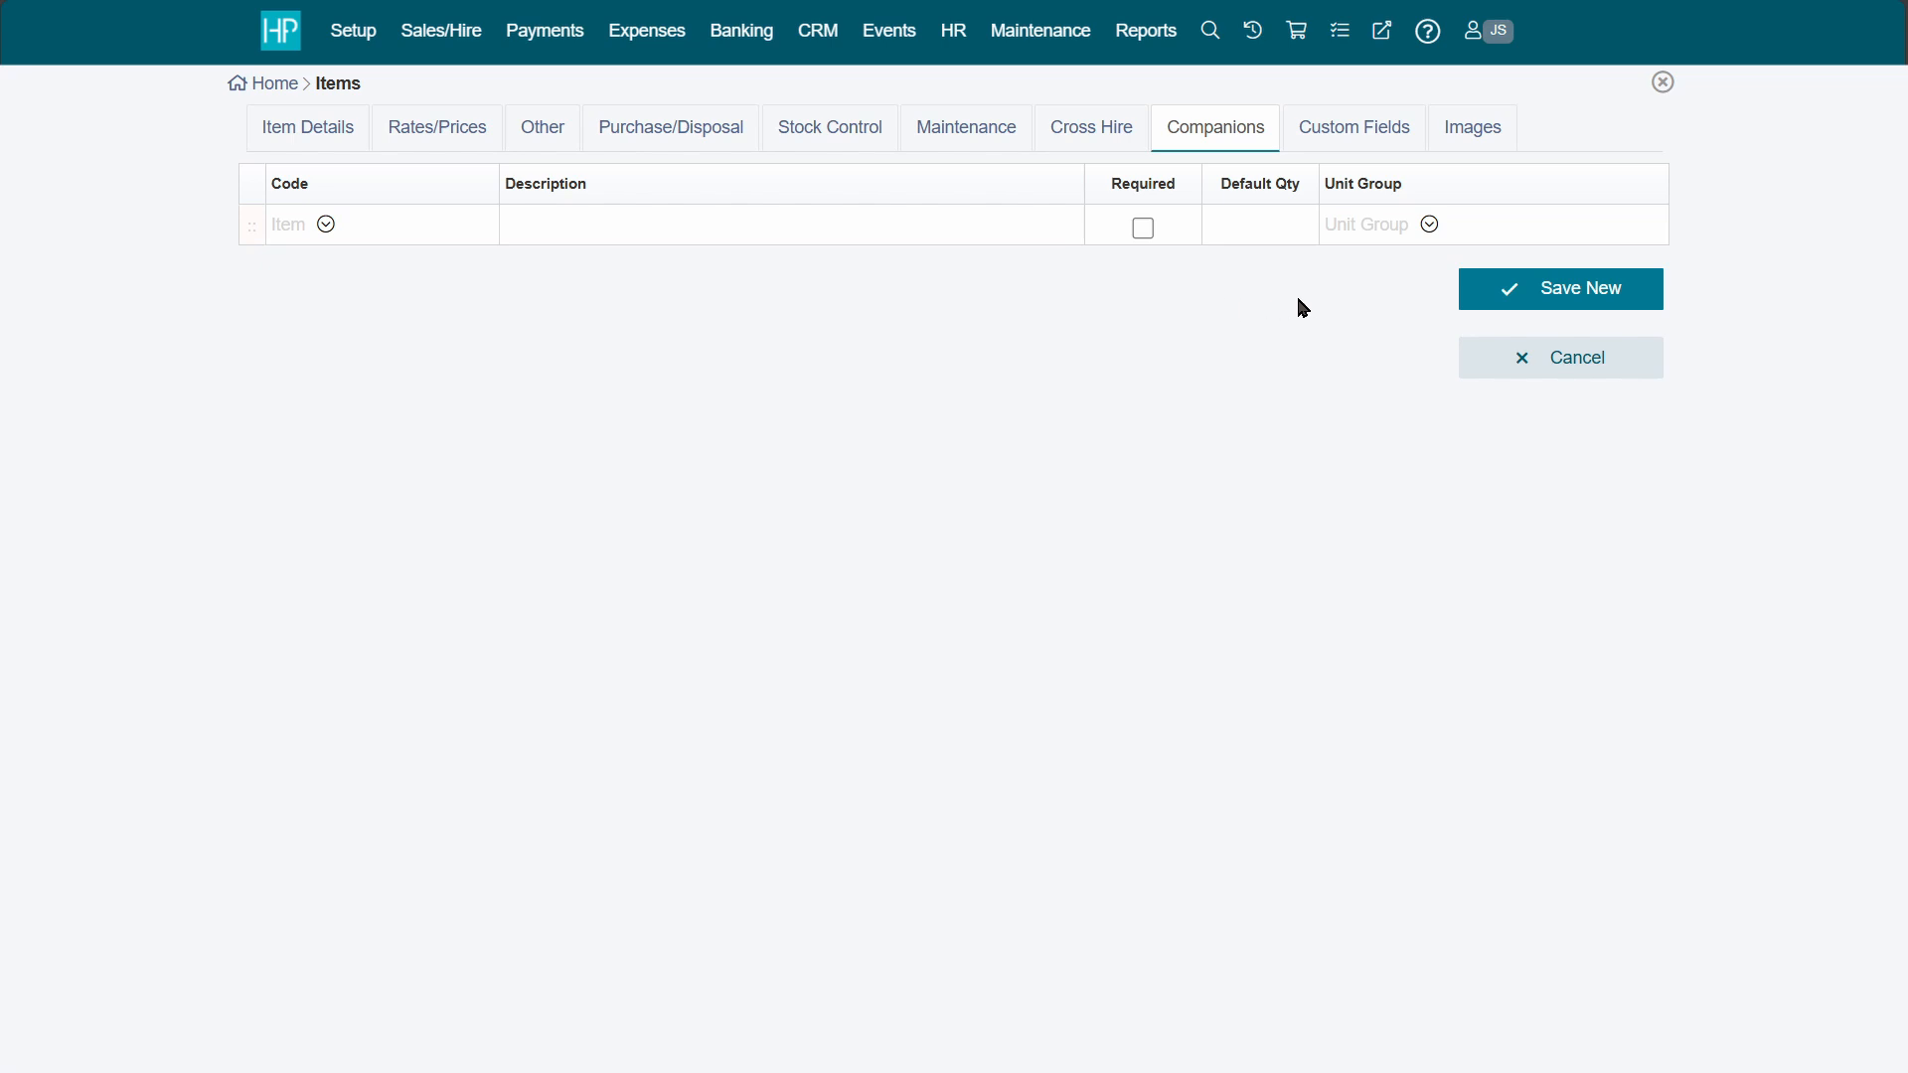
pyautogui.click(1512, 289)
# Step: Create and save a new item named Mud Bucket with type Hire Components and category Excavator attachments
pyautogui.click(180, 167)
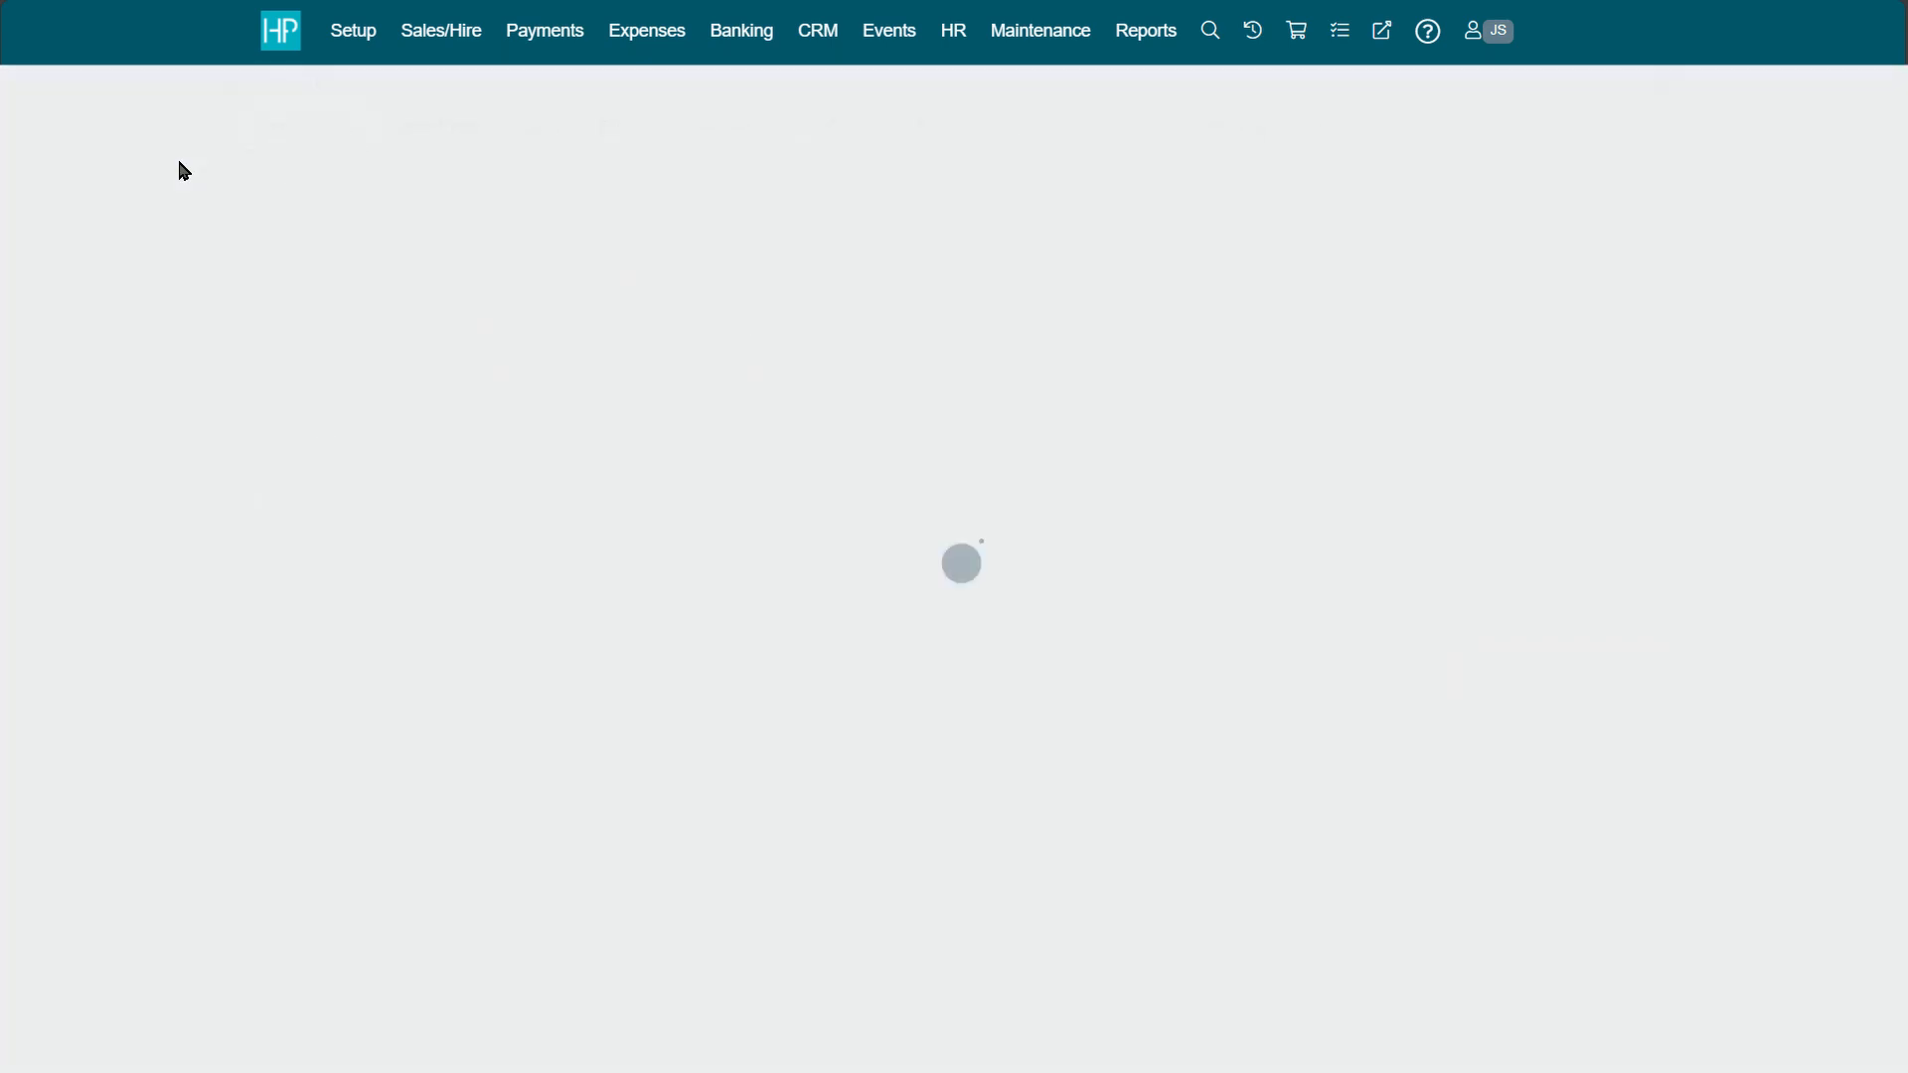
pyautogui.click(780, 236)
pyautogui.write('Mud Bucket')
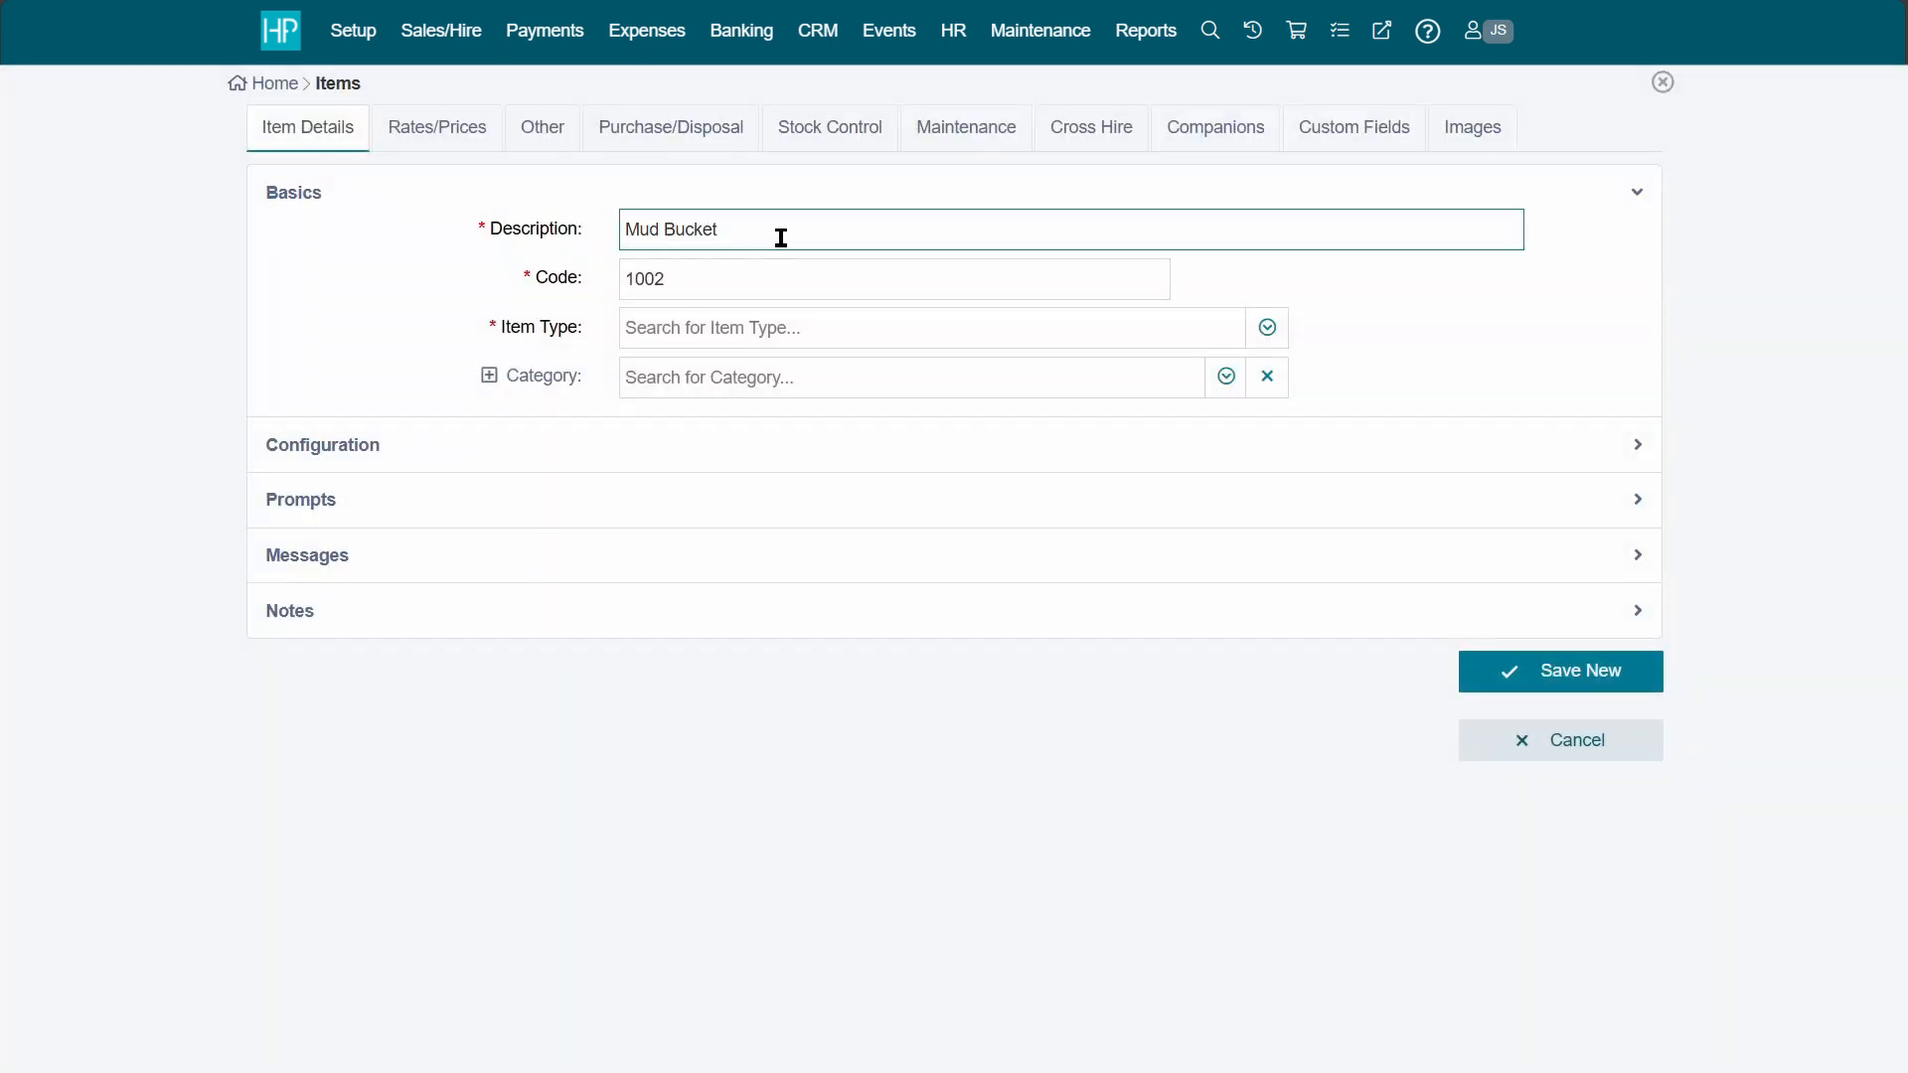
pyautogui.click(851, 332)
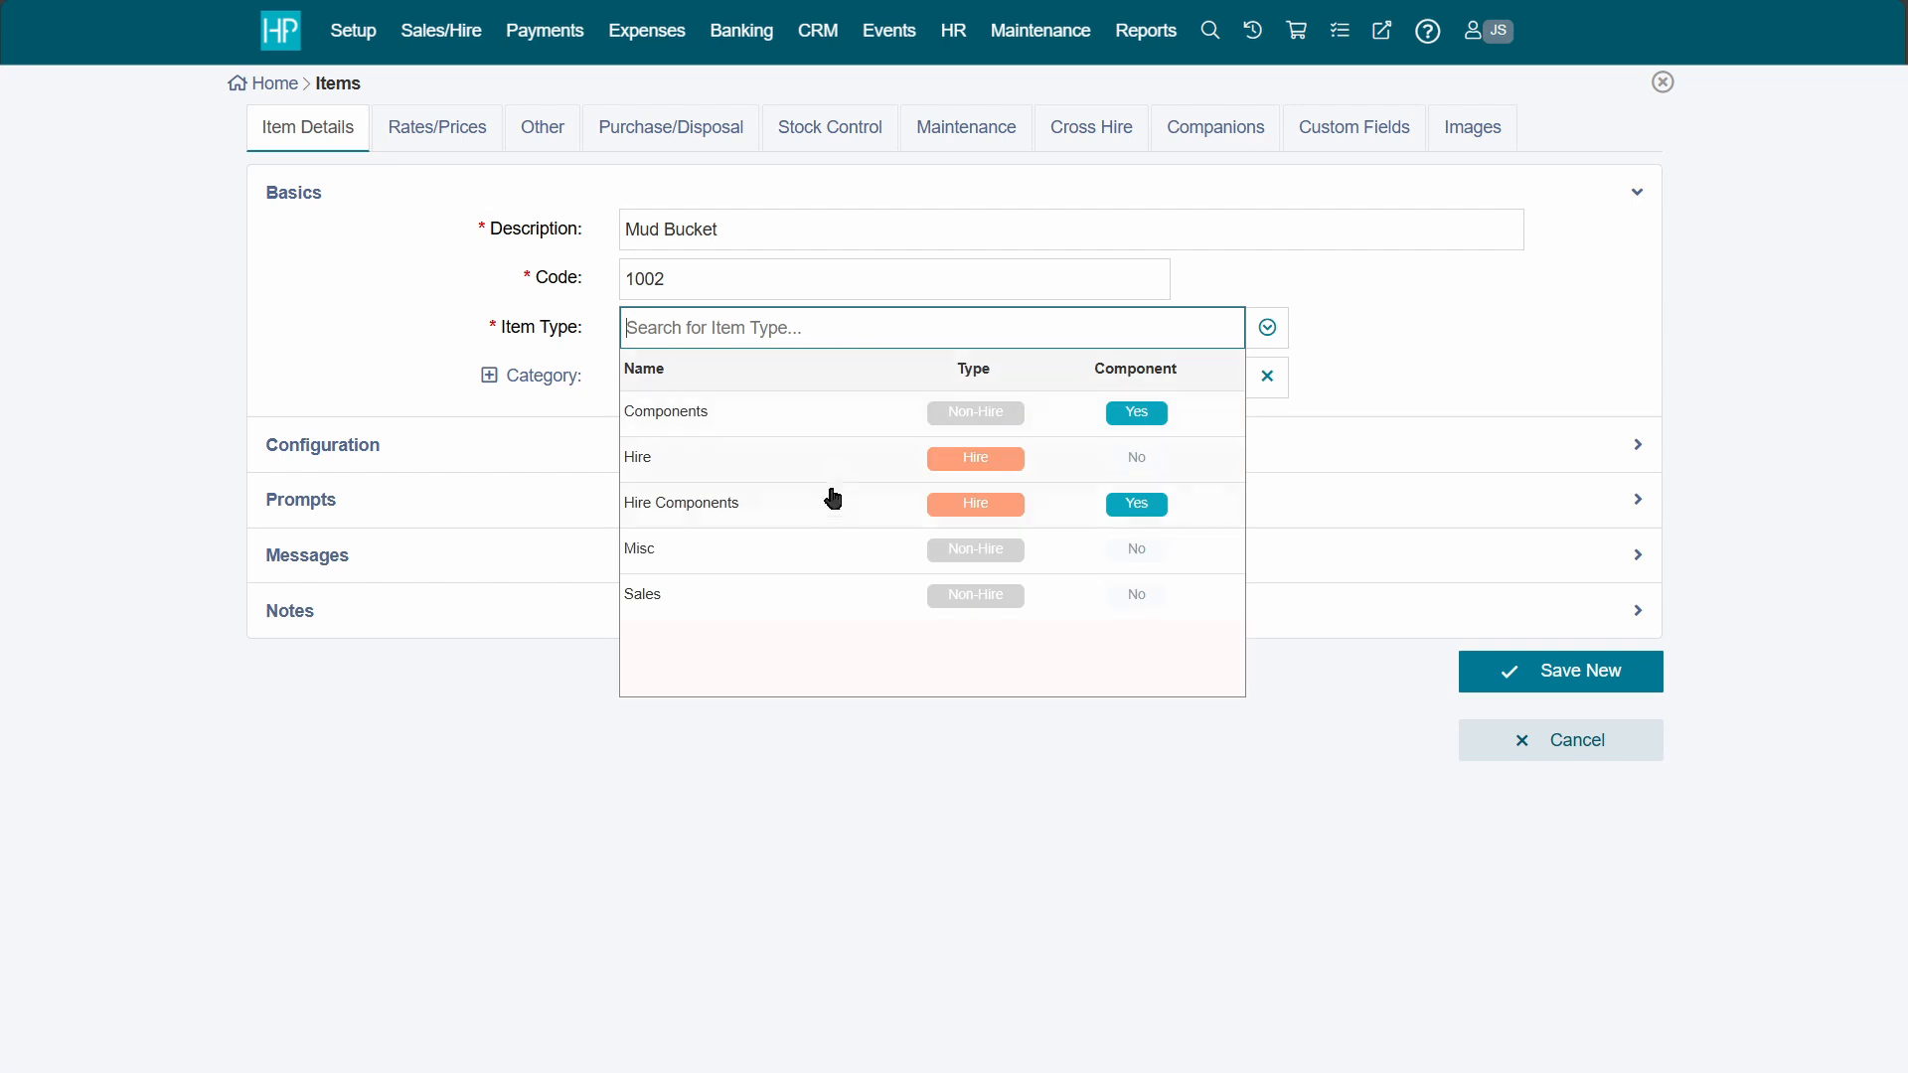
pyautogui.click(827, 500)
pyautogui.click(894, 376)
pyautogui.click(878, 463)
pyautogui.click(1588, 721)
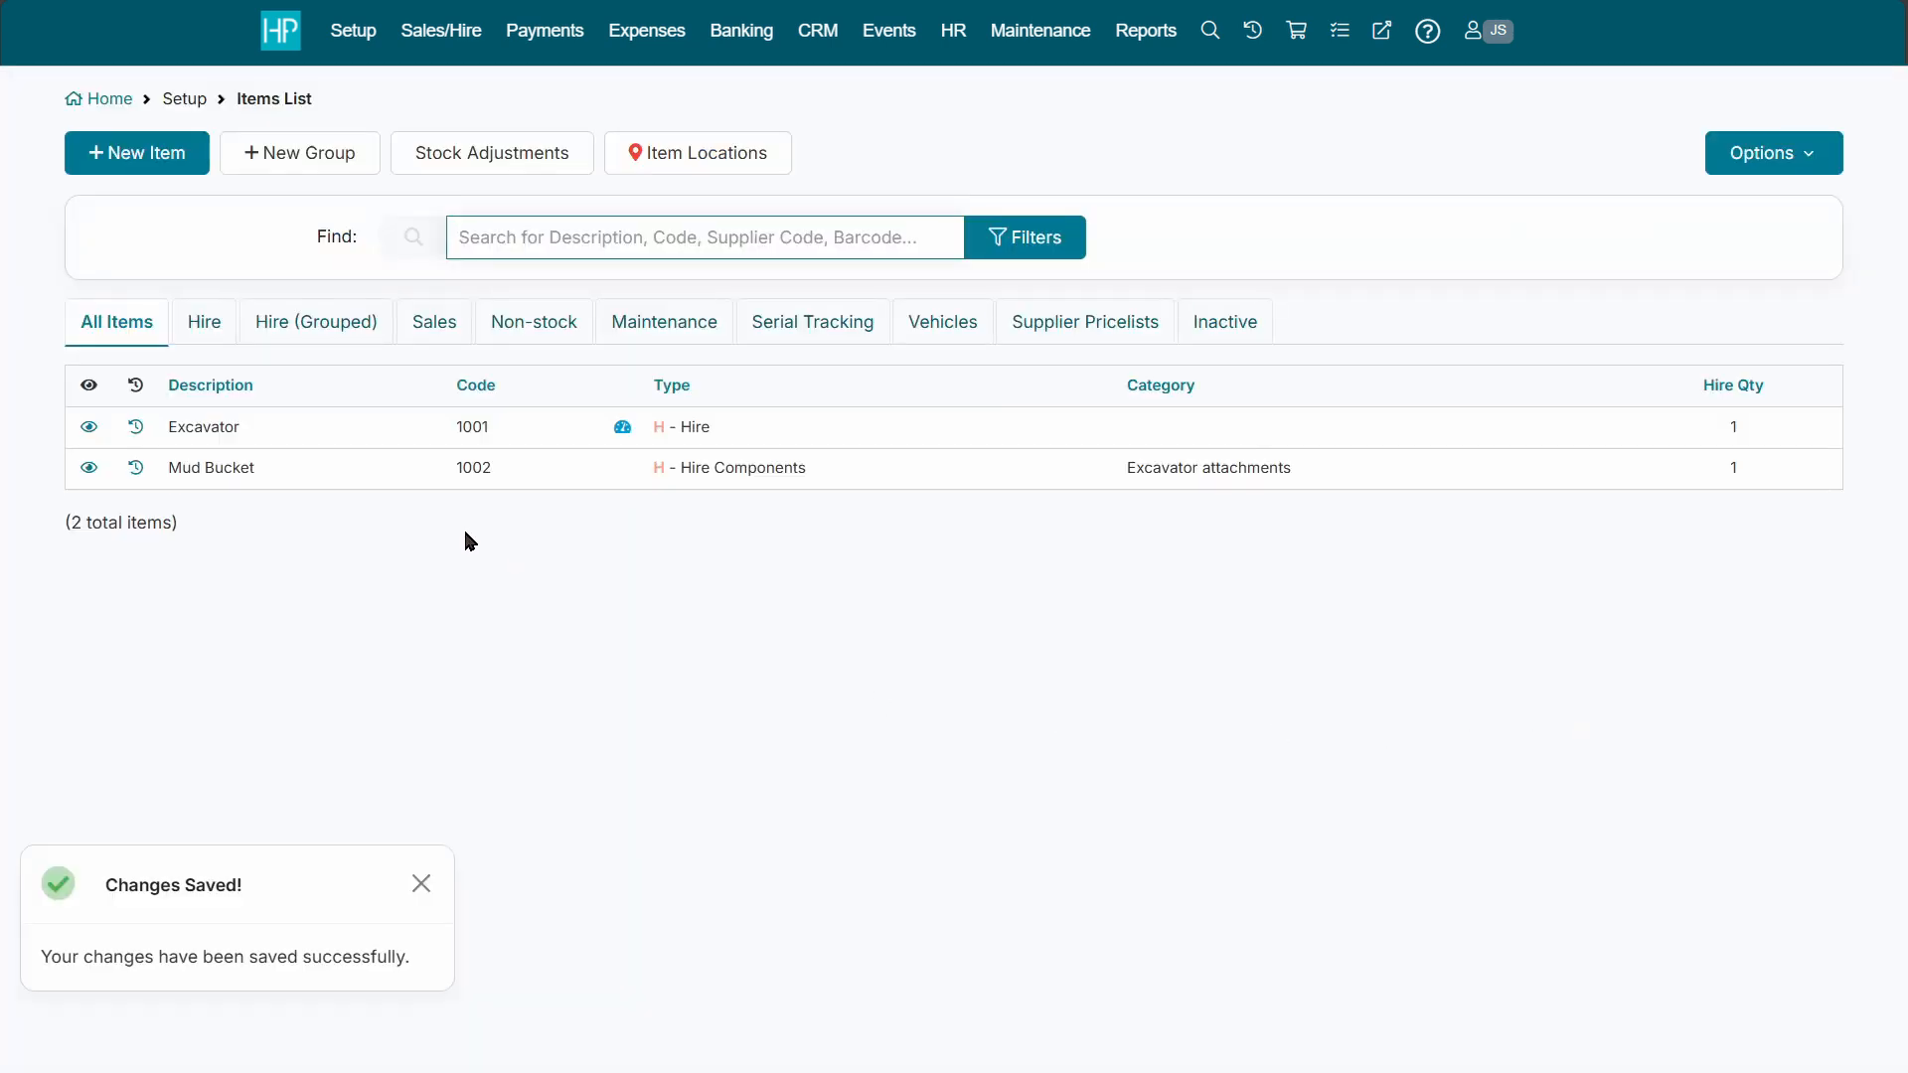
# Step: Reopen the Excavator item, add Mud Bucket as a companion item and mark it as required
pyautogui.click(283, 431)
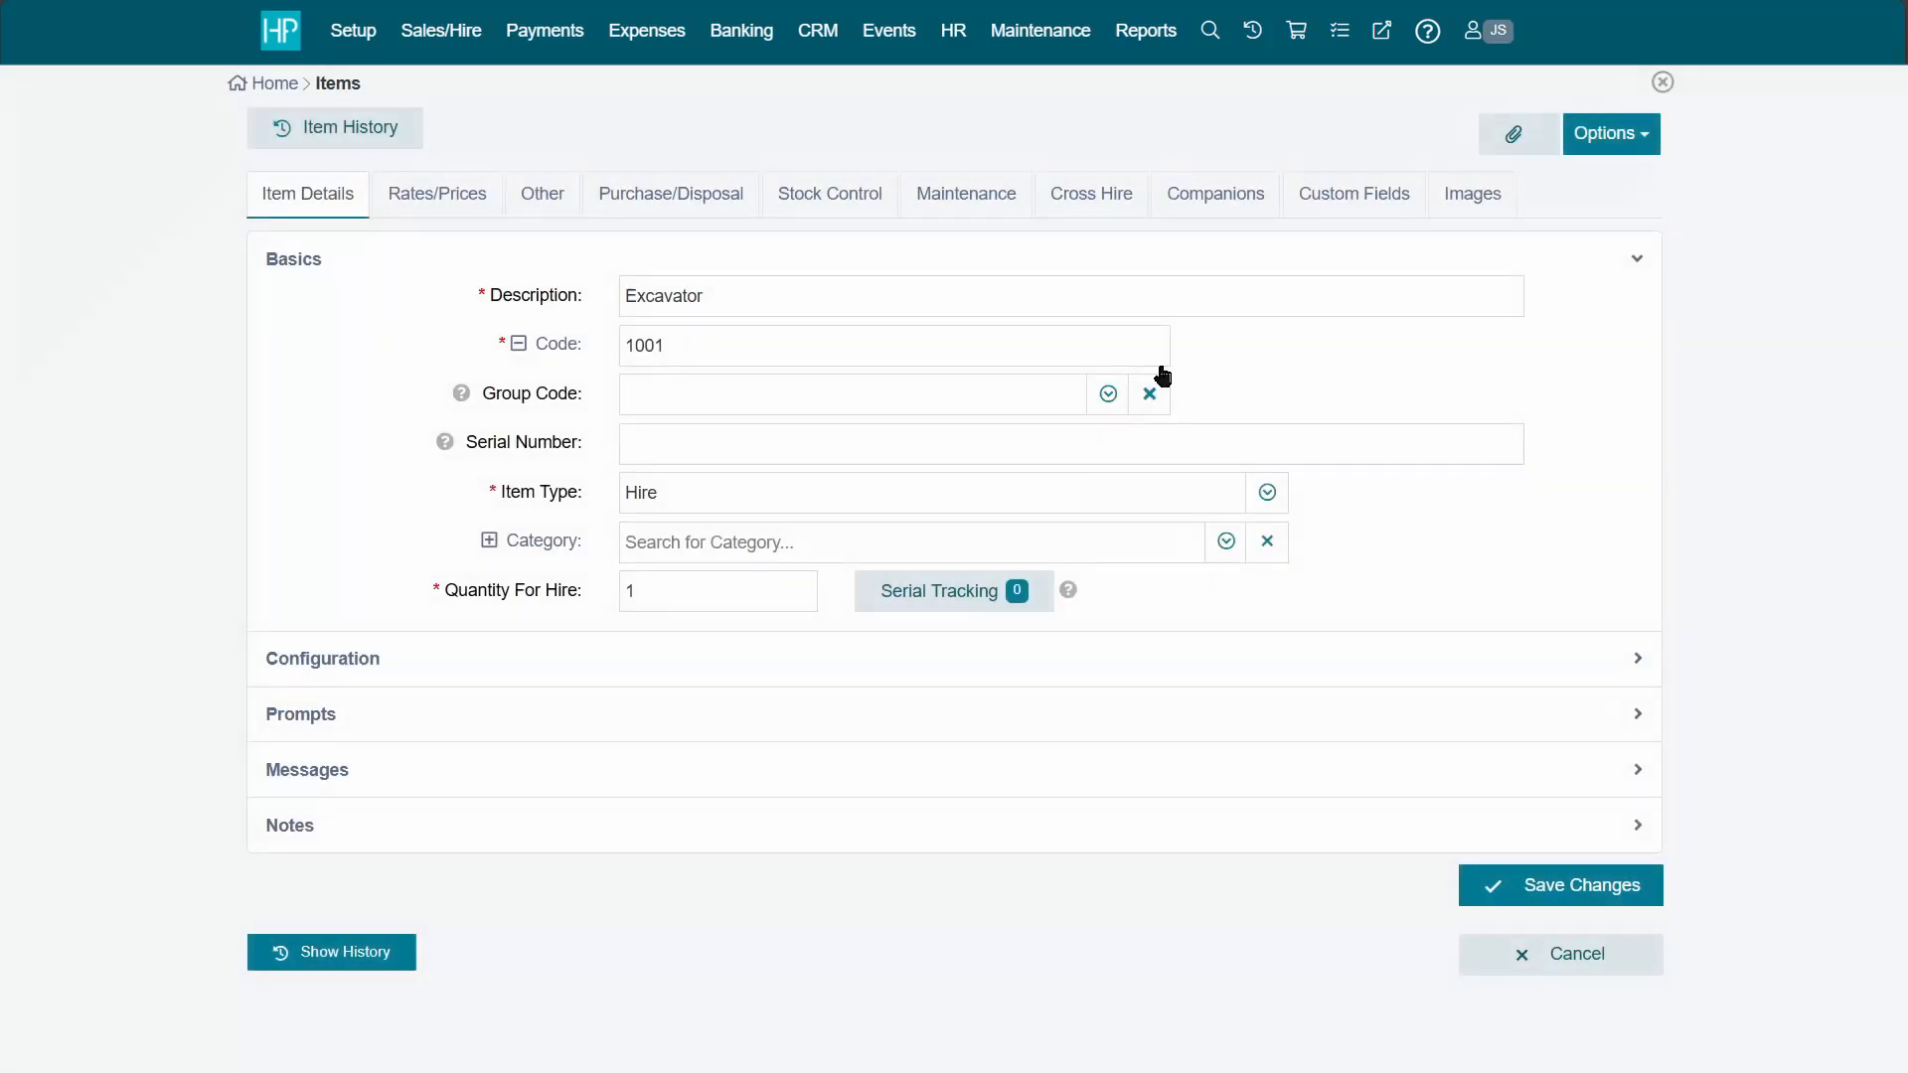
pyautogui.click(1230, 202)
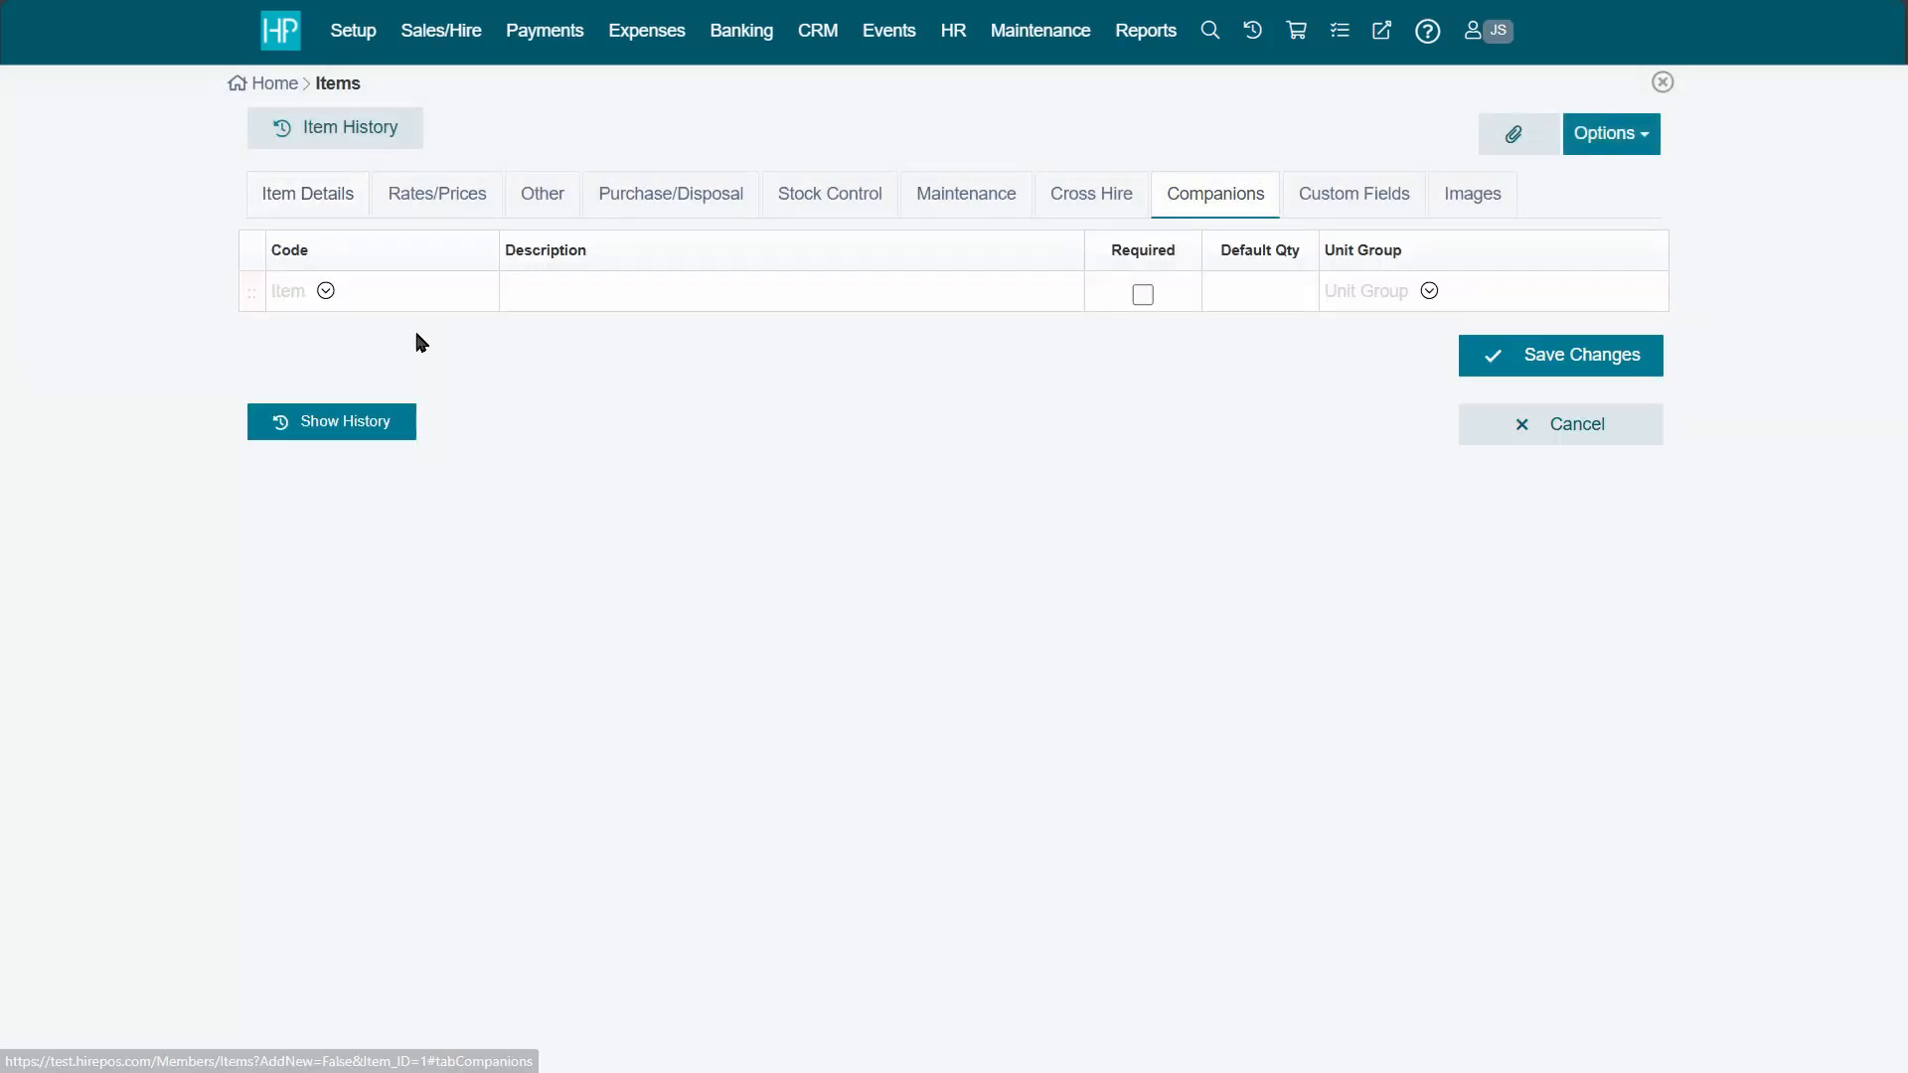
pyautogui.click(304, 291)
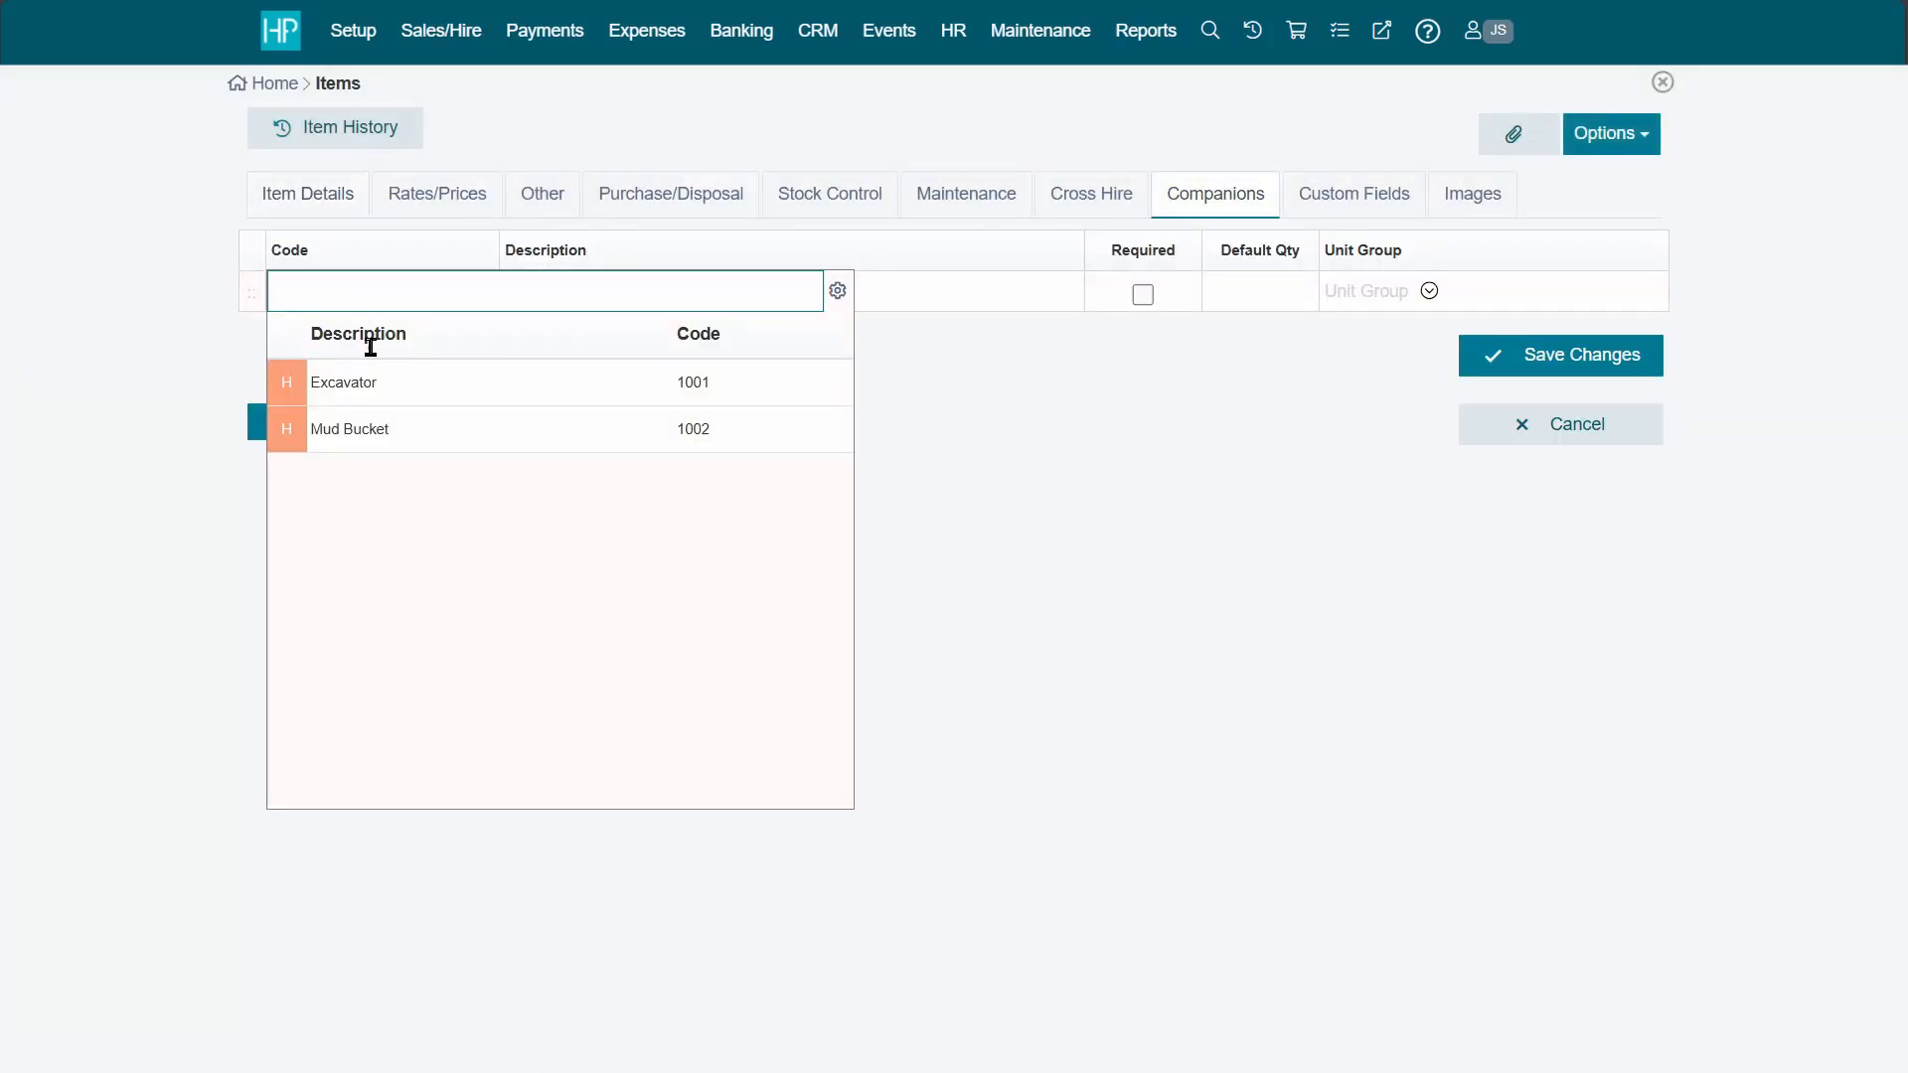
pyautogui.click(375, 428)
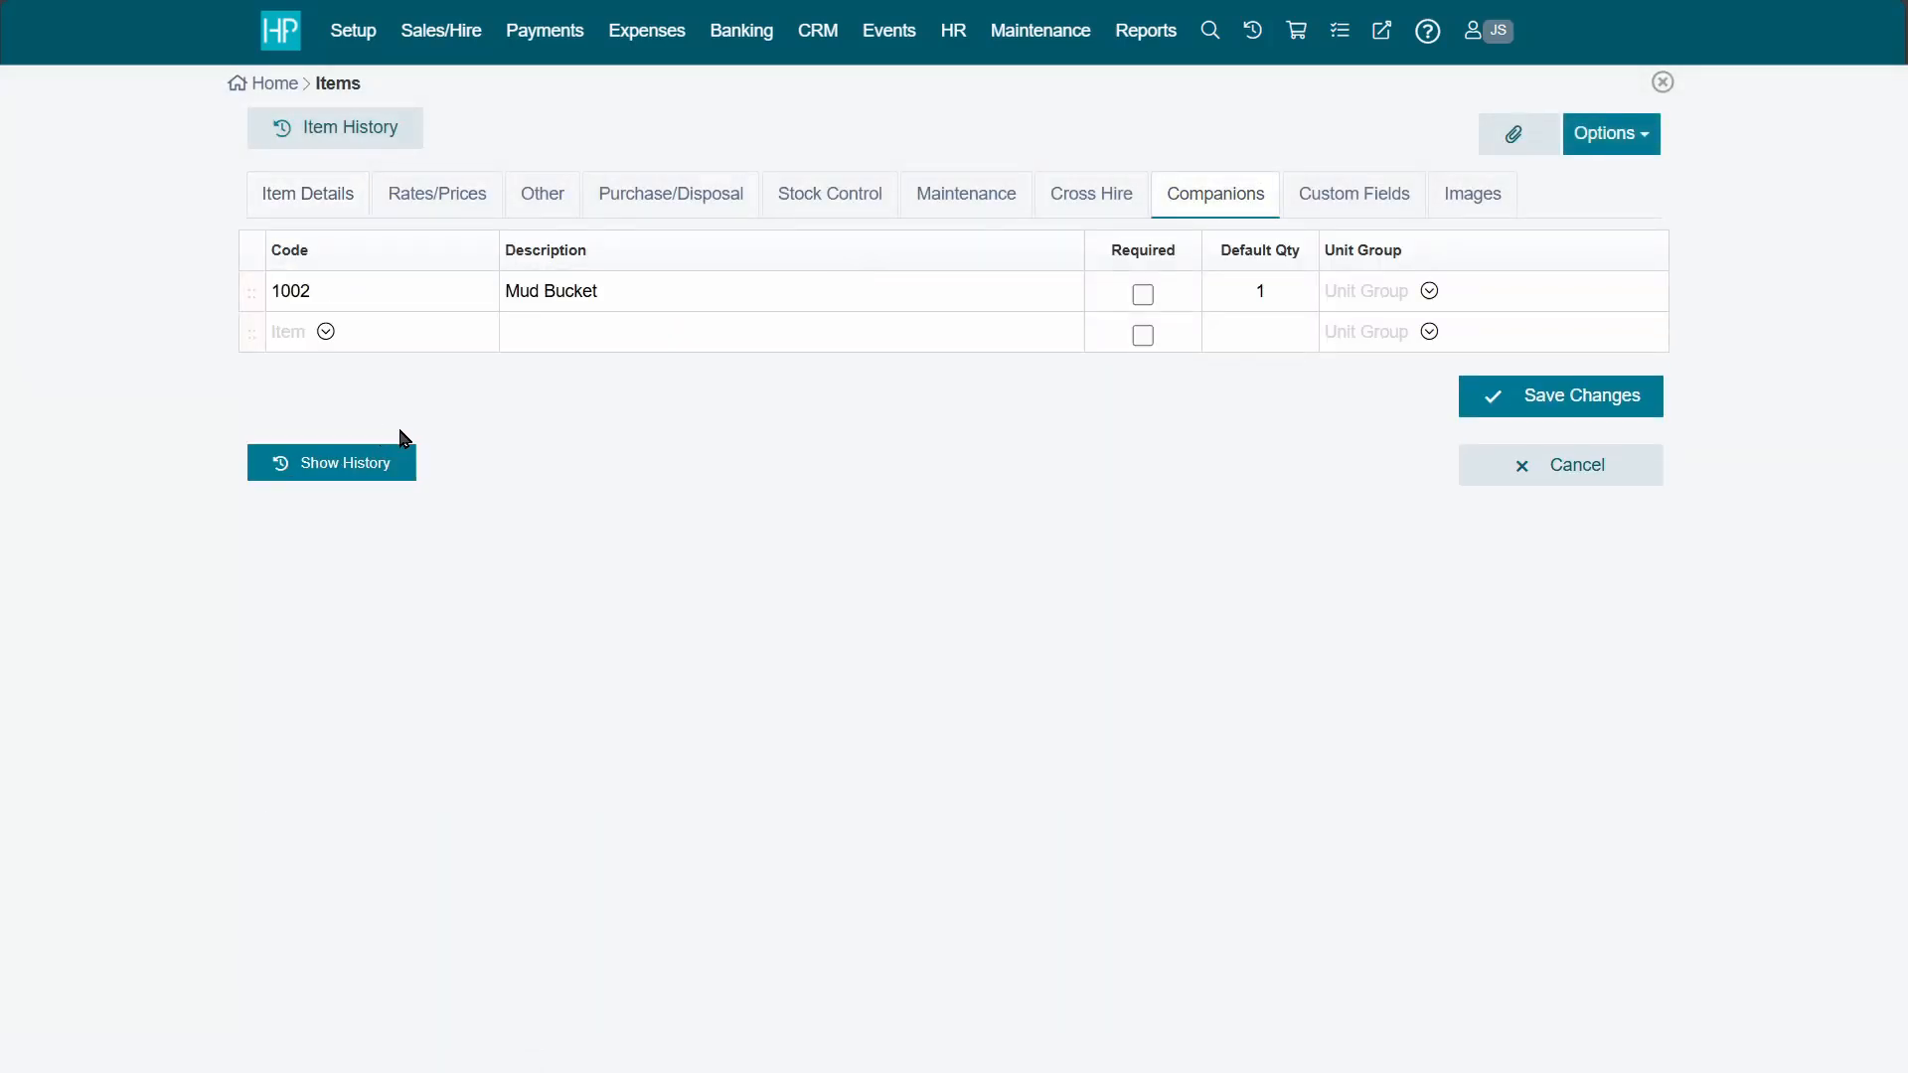
pyautogui.click(1144, 298)
# Step: Review the Excavator's custom fields and image upload page, and save the item
pyautogui.click(1355, 203)
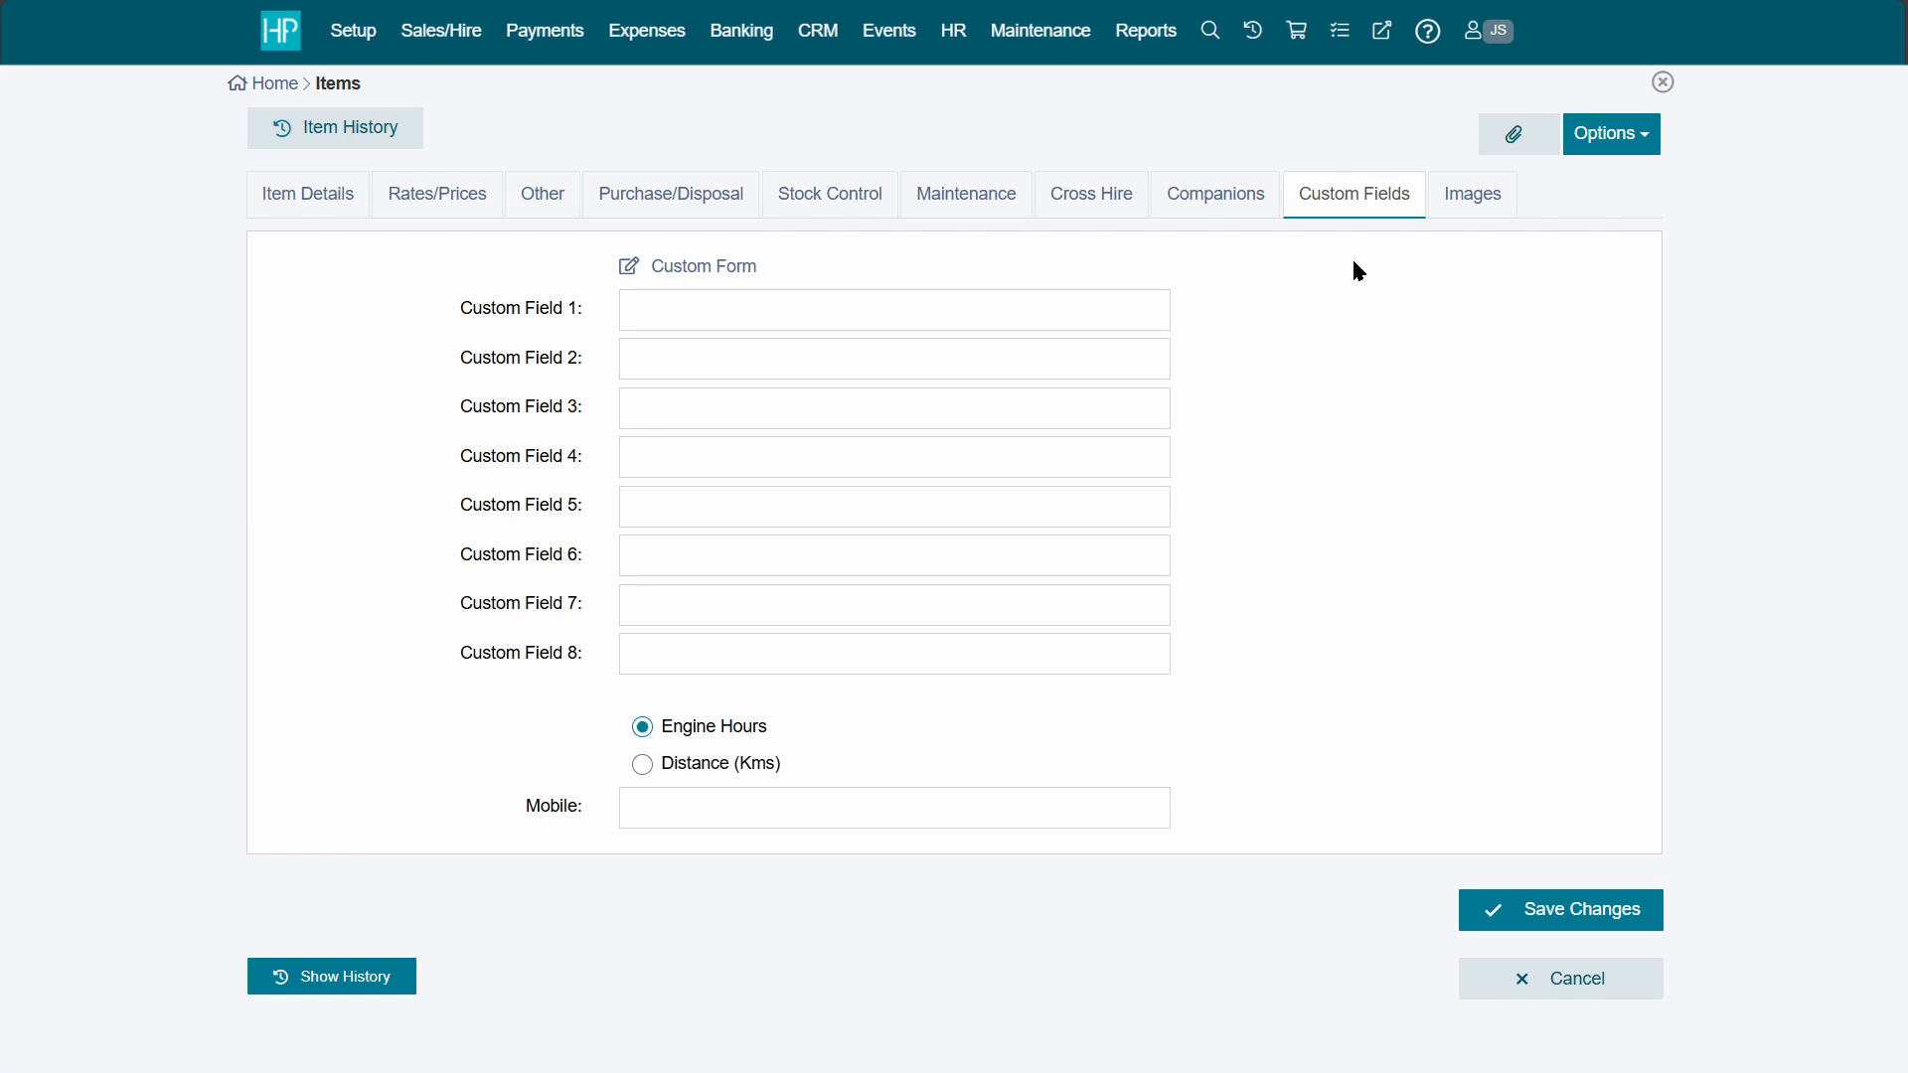
pyautogui.click(1459, 209)
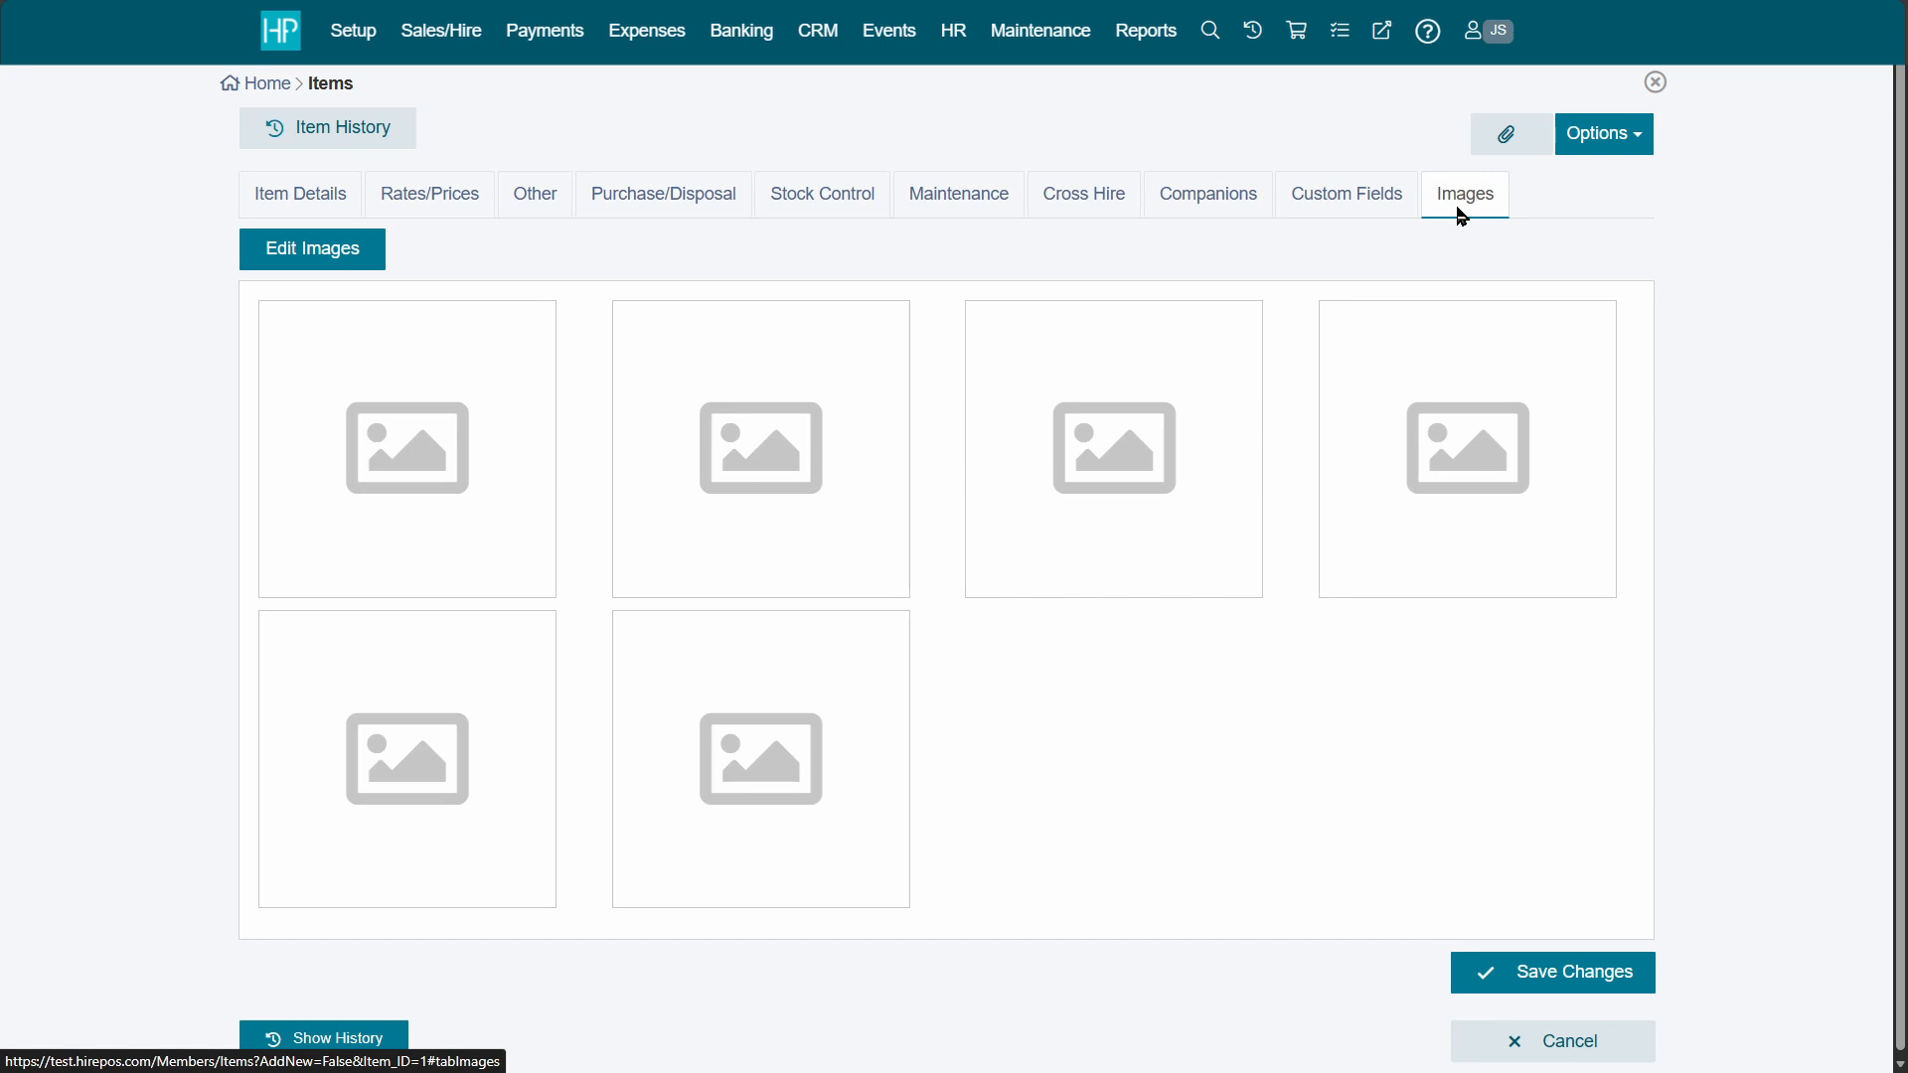
pyautogui.click(345, 252)
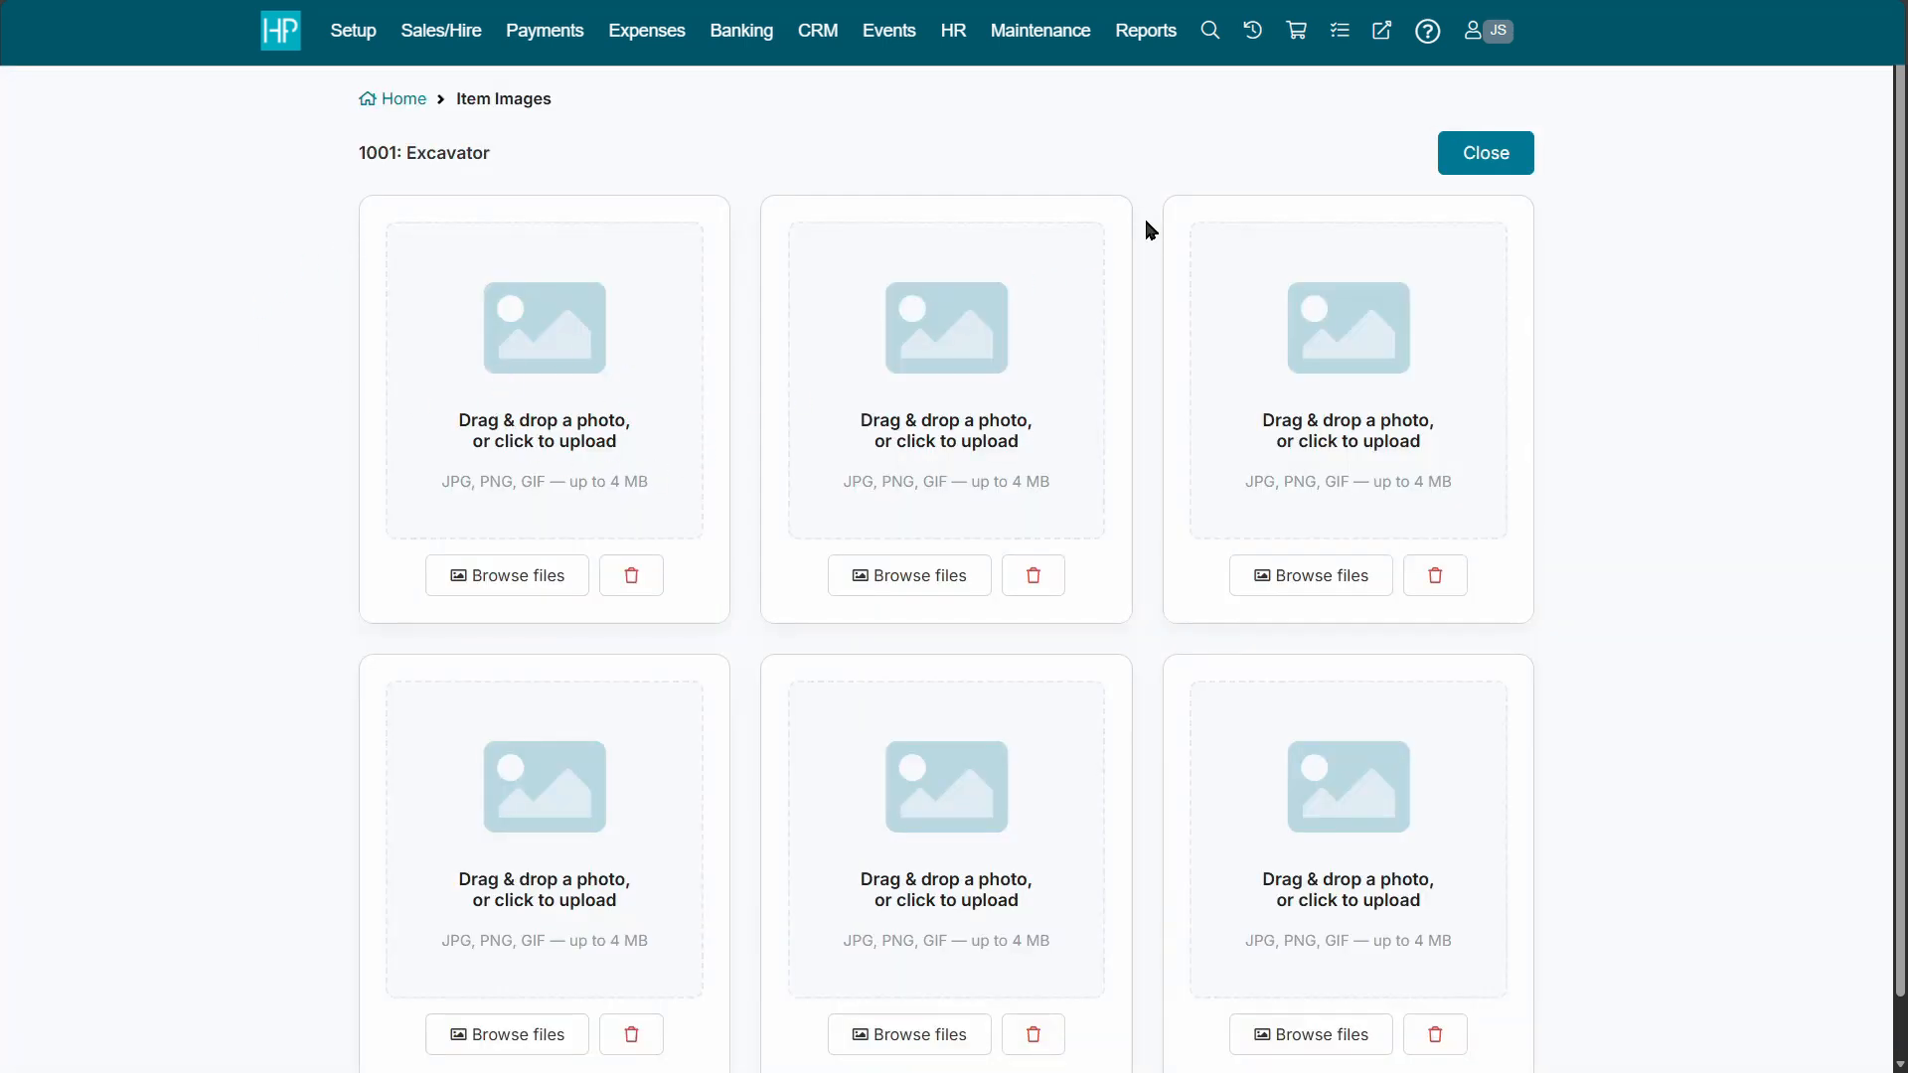
pyautogui.click(1486, 165)
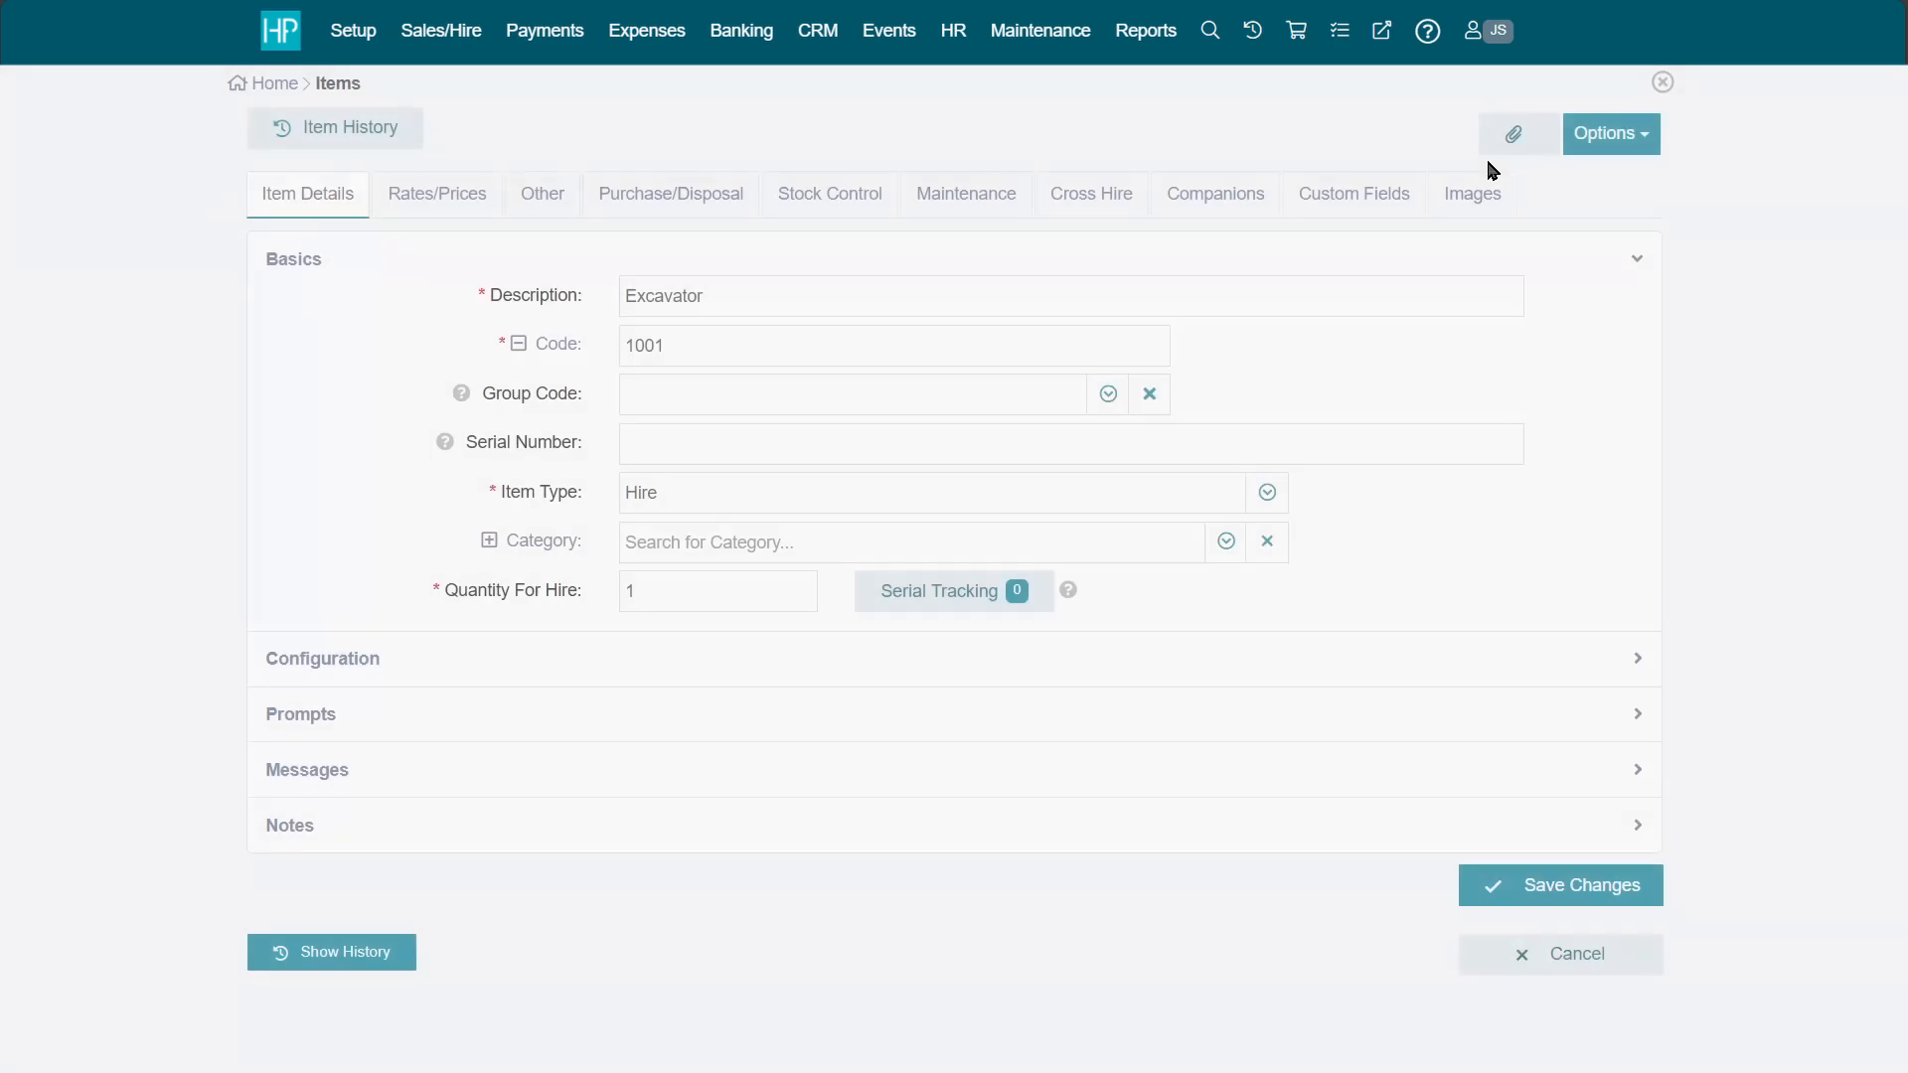
pyautogui.click(1542, 890)
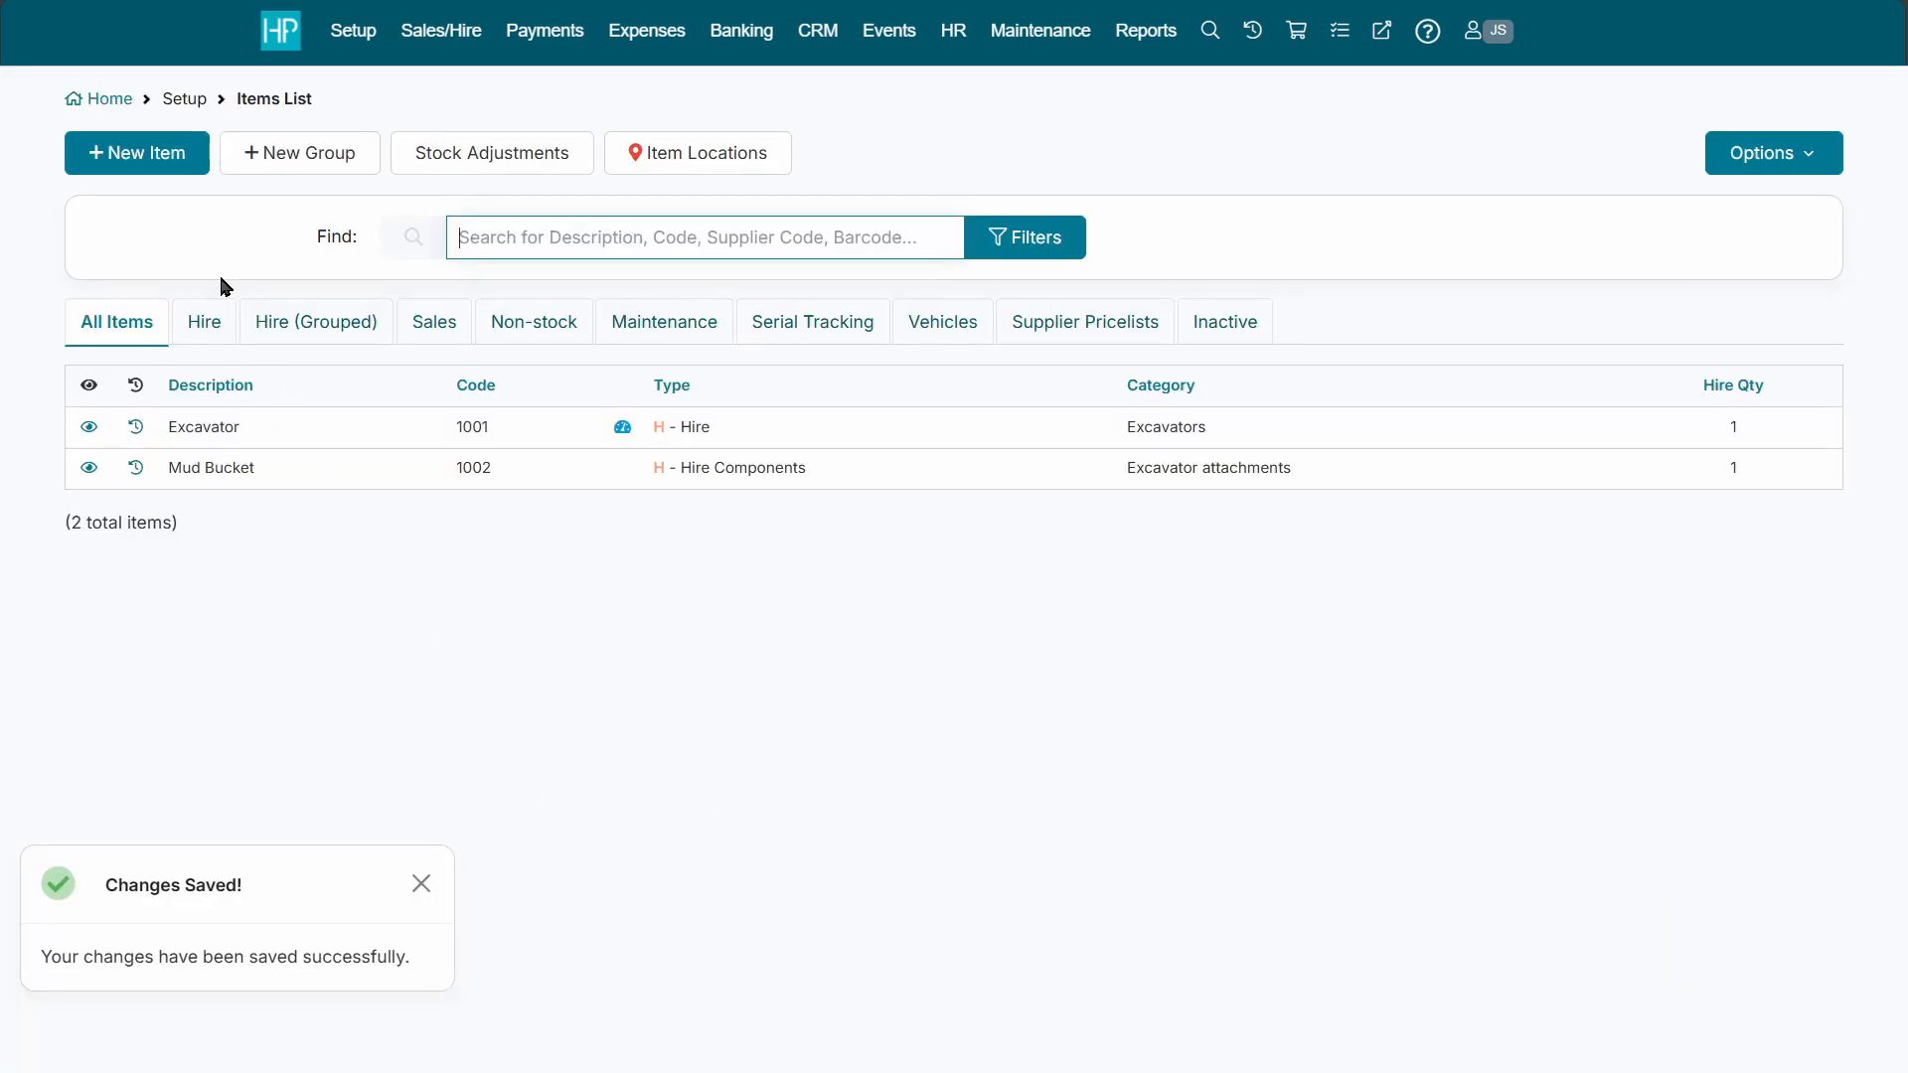
# Step: Start a new item named Trestle Table with type Hire, category Party Hire and a hire quantity of 50, and check its configuration options
pyautogui.click(156, 167)
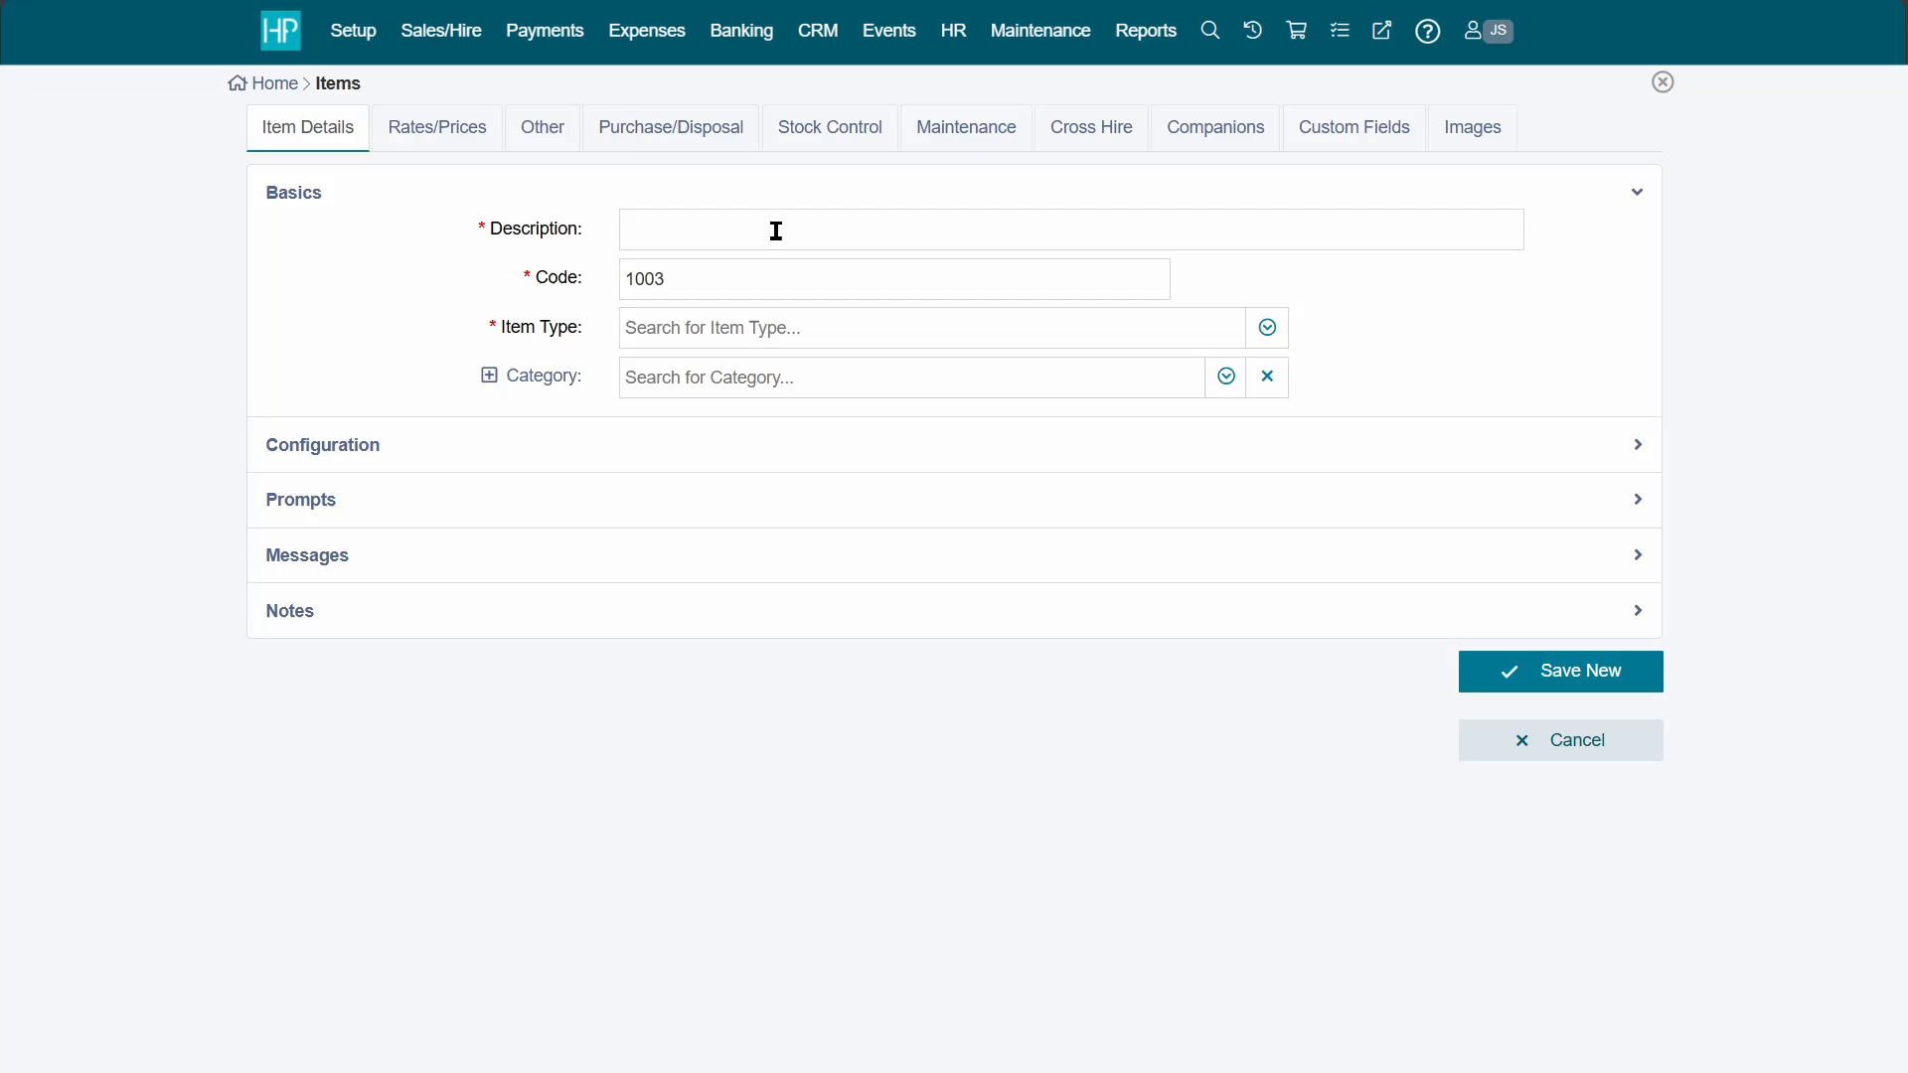
pyautogui.click(776, 231)
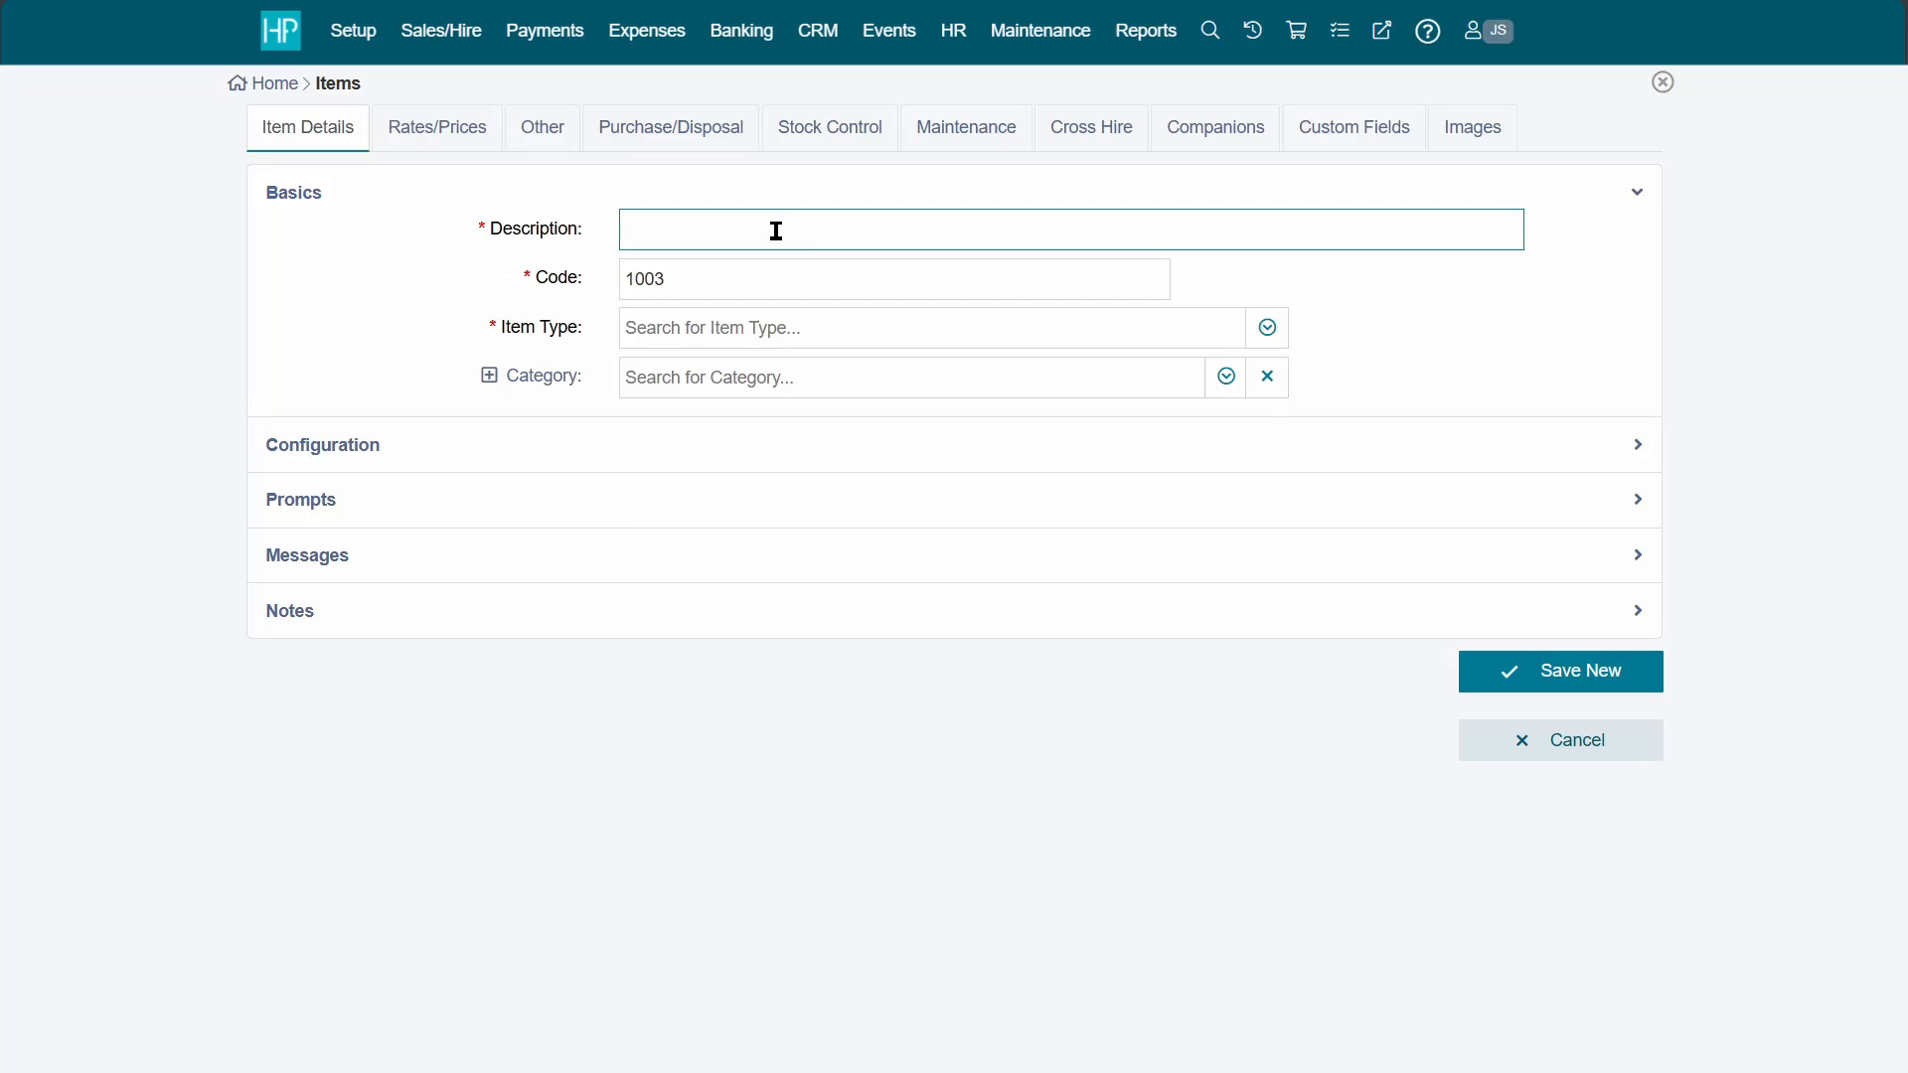
pyautogui.write('Trestle Table')
pyautogui.click(783, 323)
pyautogui.click(801, 460)
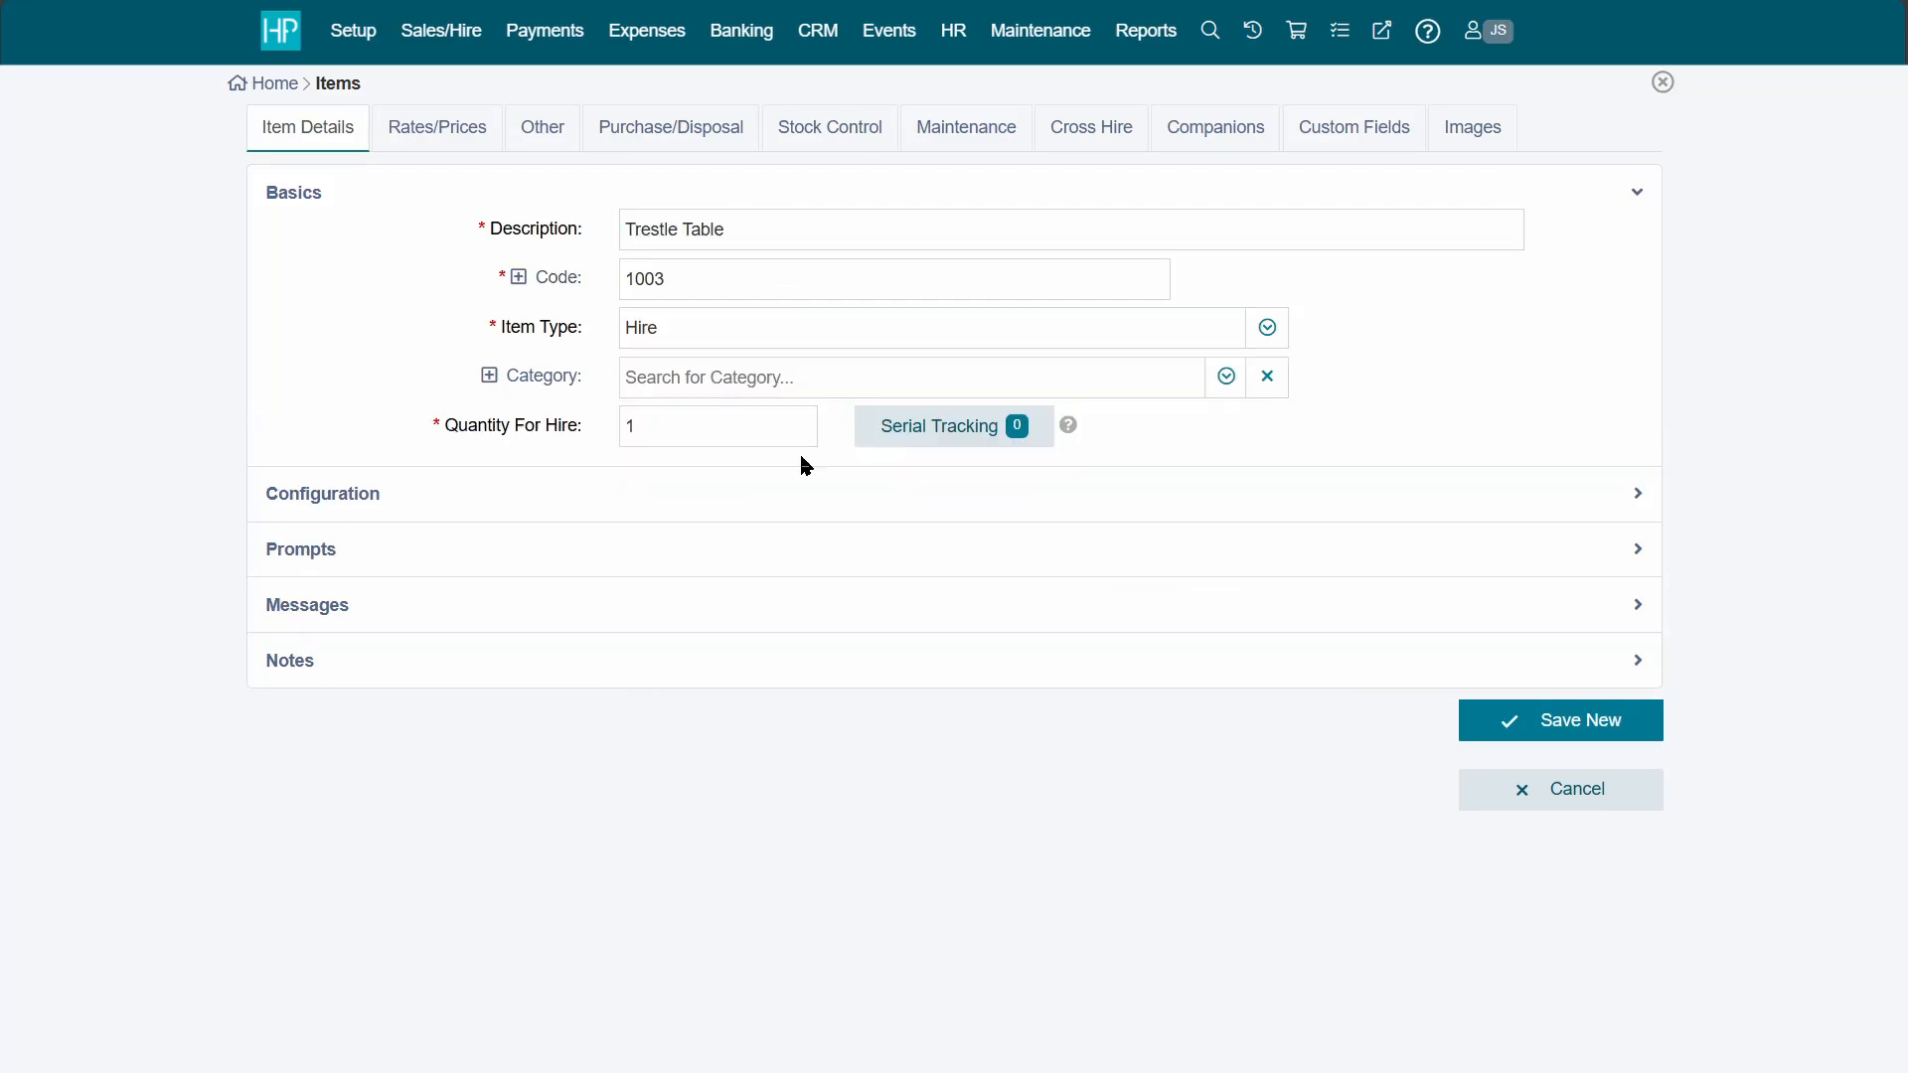
pyautogui.click(822, 375)
pyautogui.click(815, 563)
pyautogui.click(728, 408)
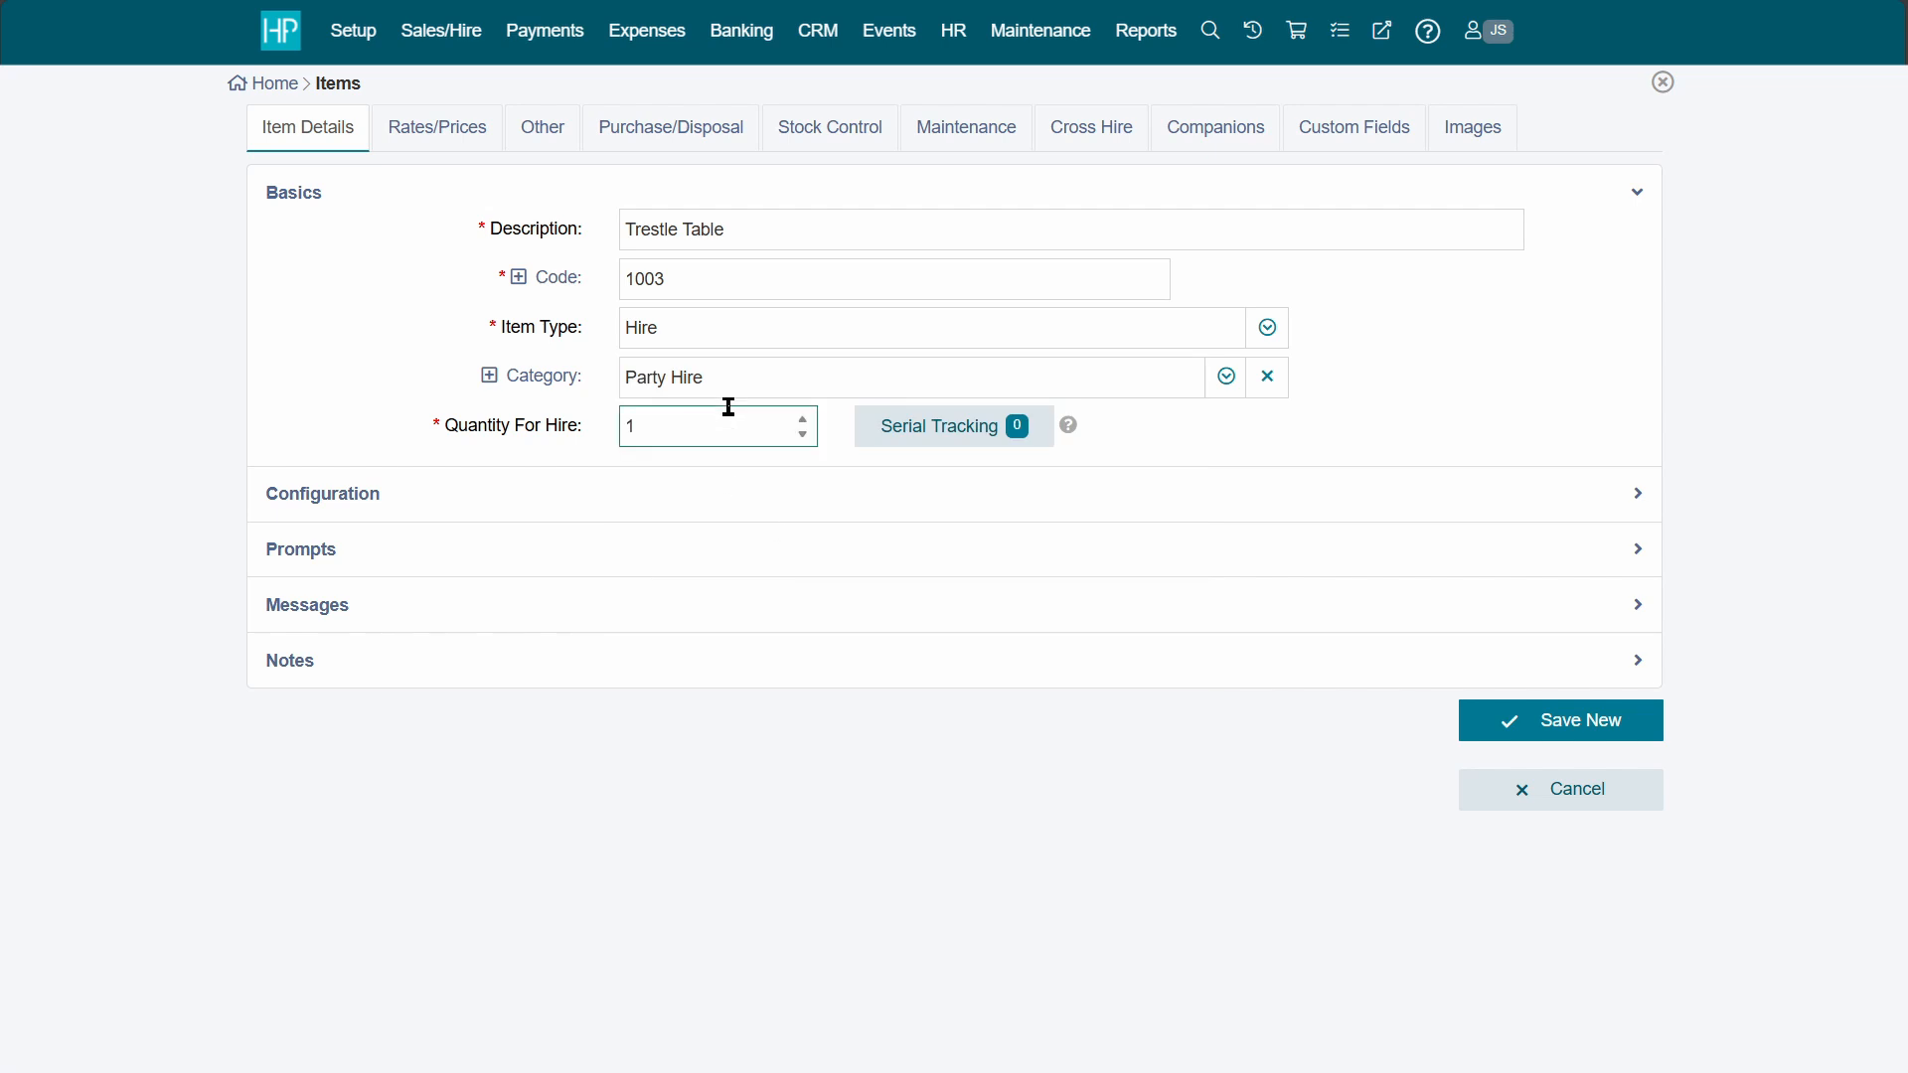
pyautogui.write('50')
pyautogui.click(503, 441)
pyautogui.click(354, 497)
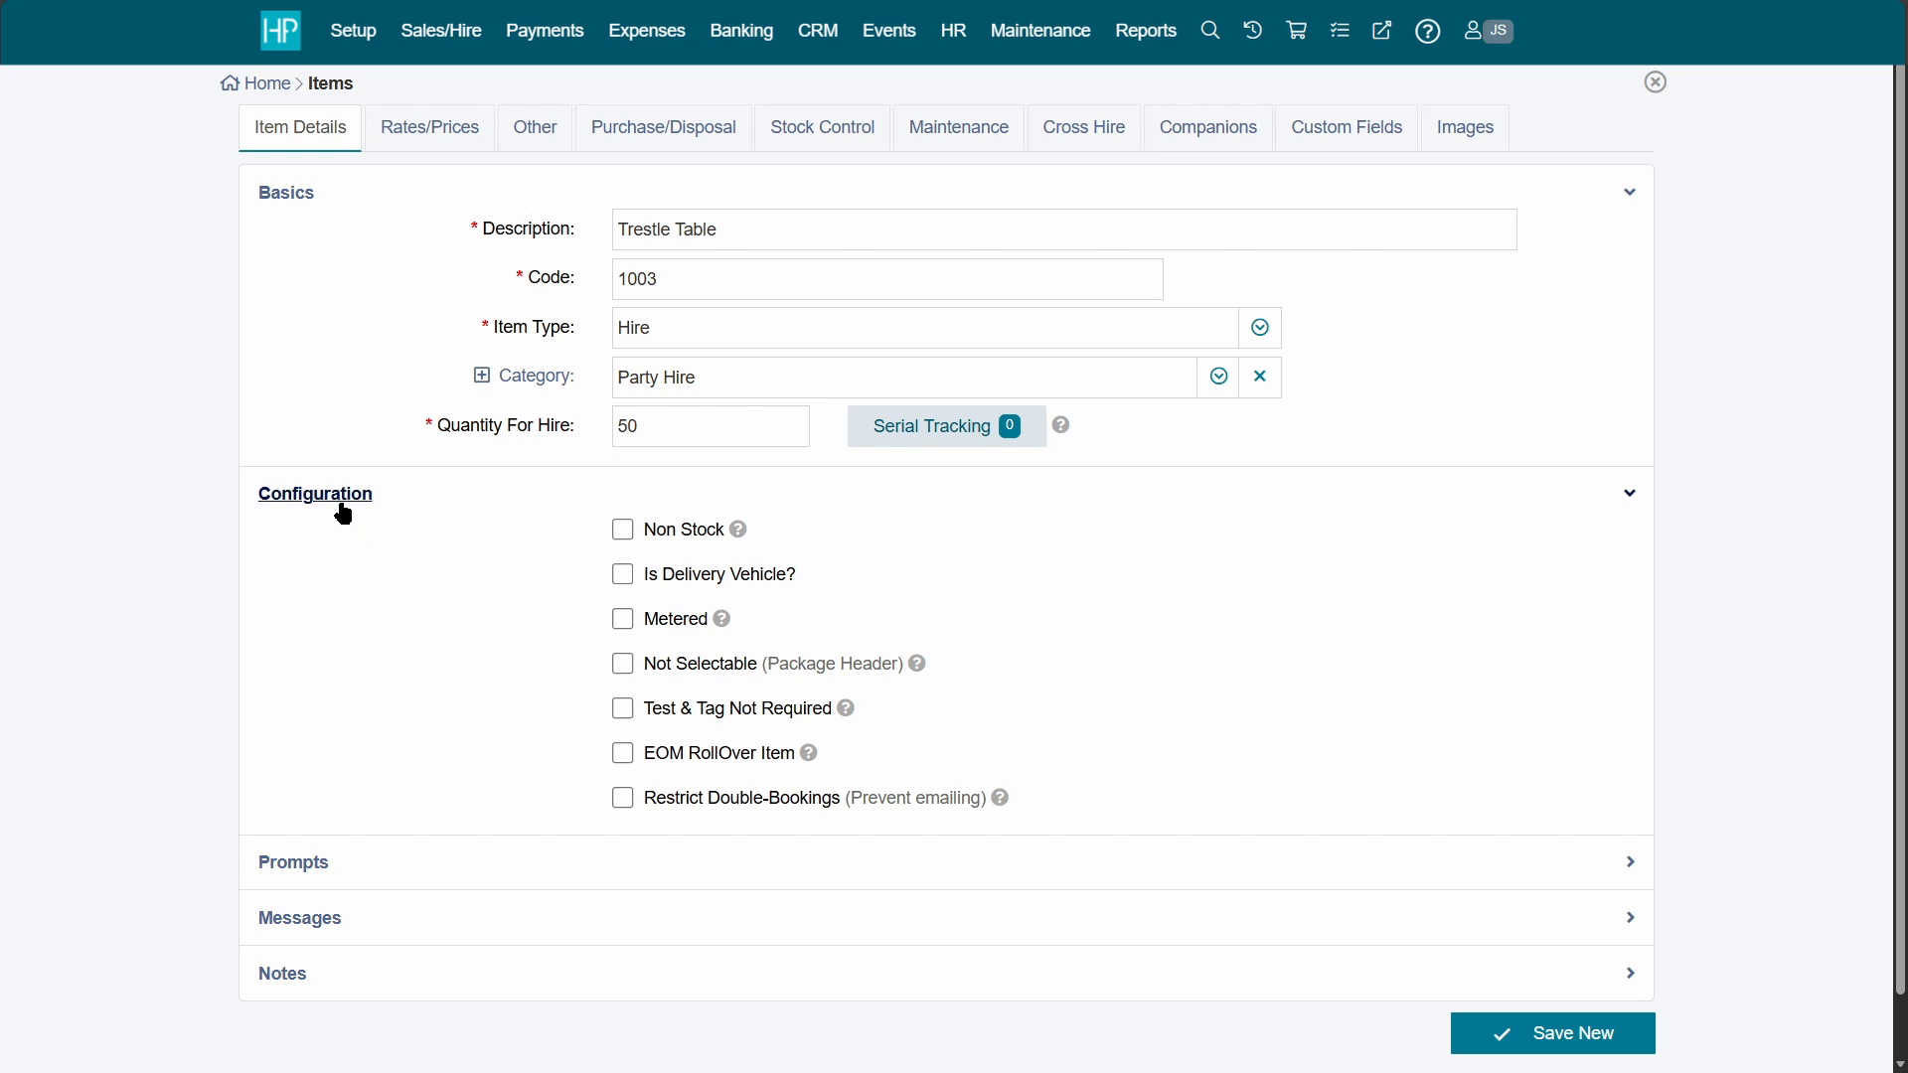
pyautogui.click(402, 509)
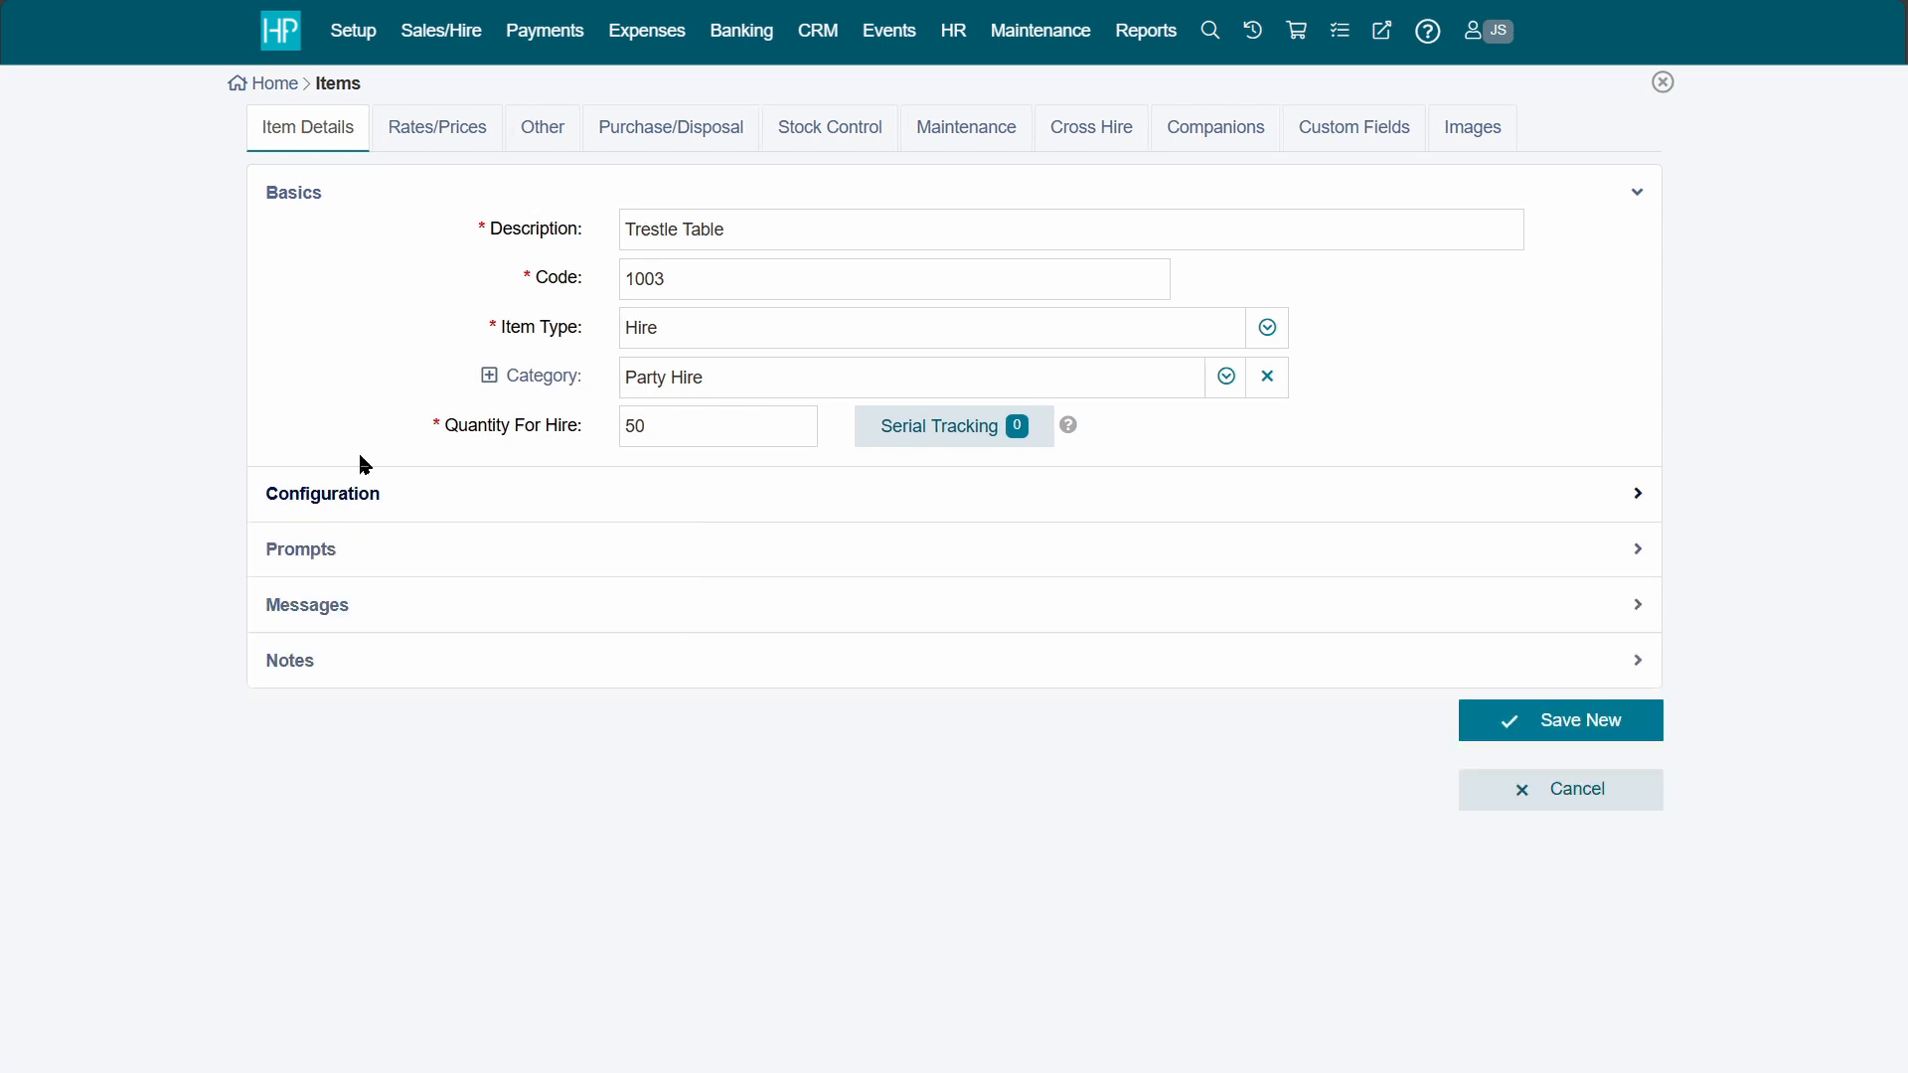
# Step: Add an Each rate of 10 excluding tax to the Trestle Table and save the new item
pyautogui.click(452, 134)
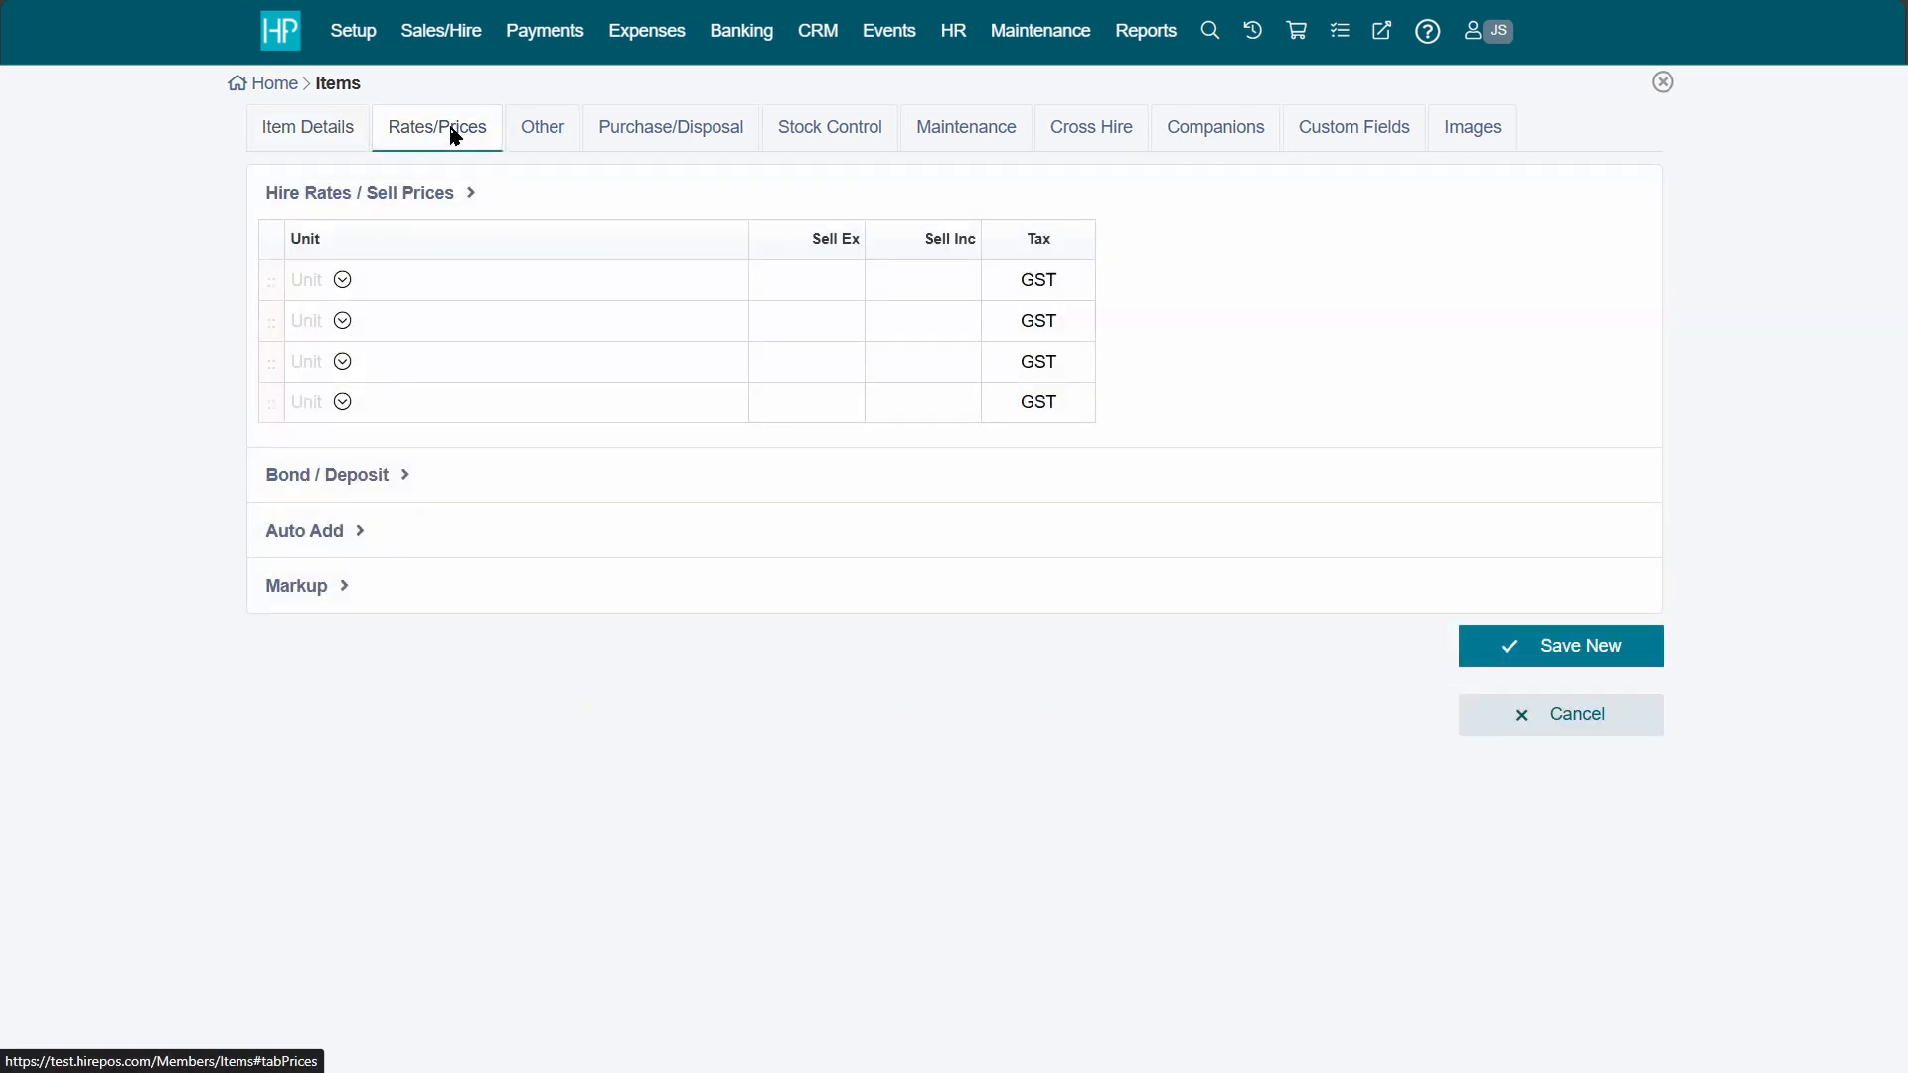
pyautogui.click(373, 281)
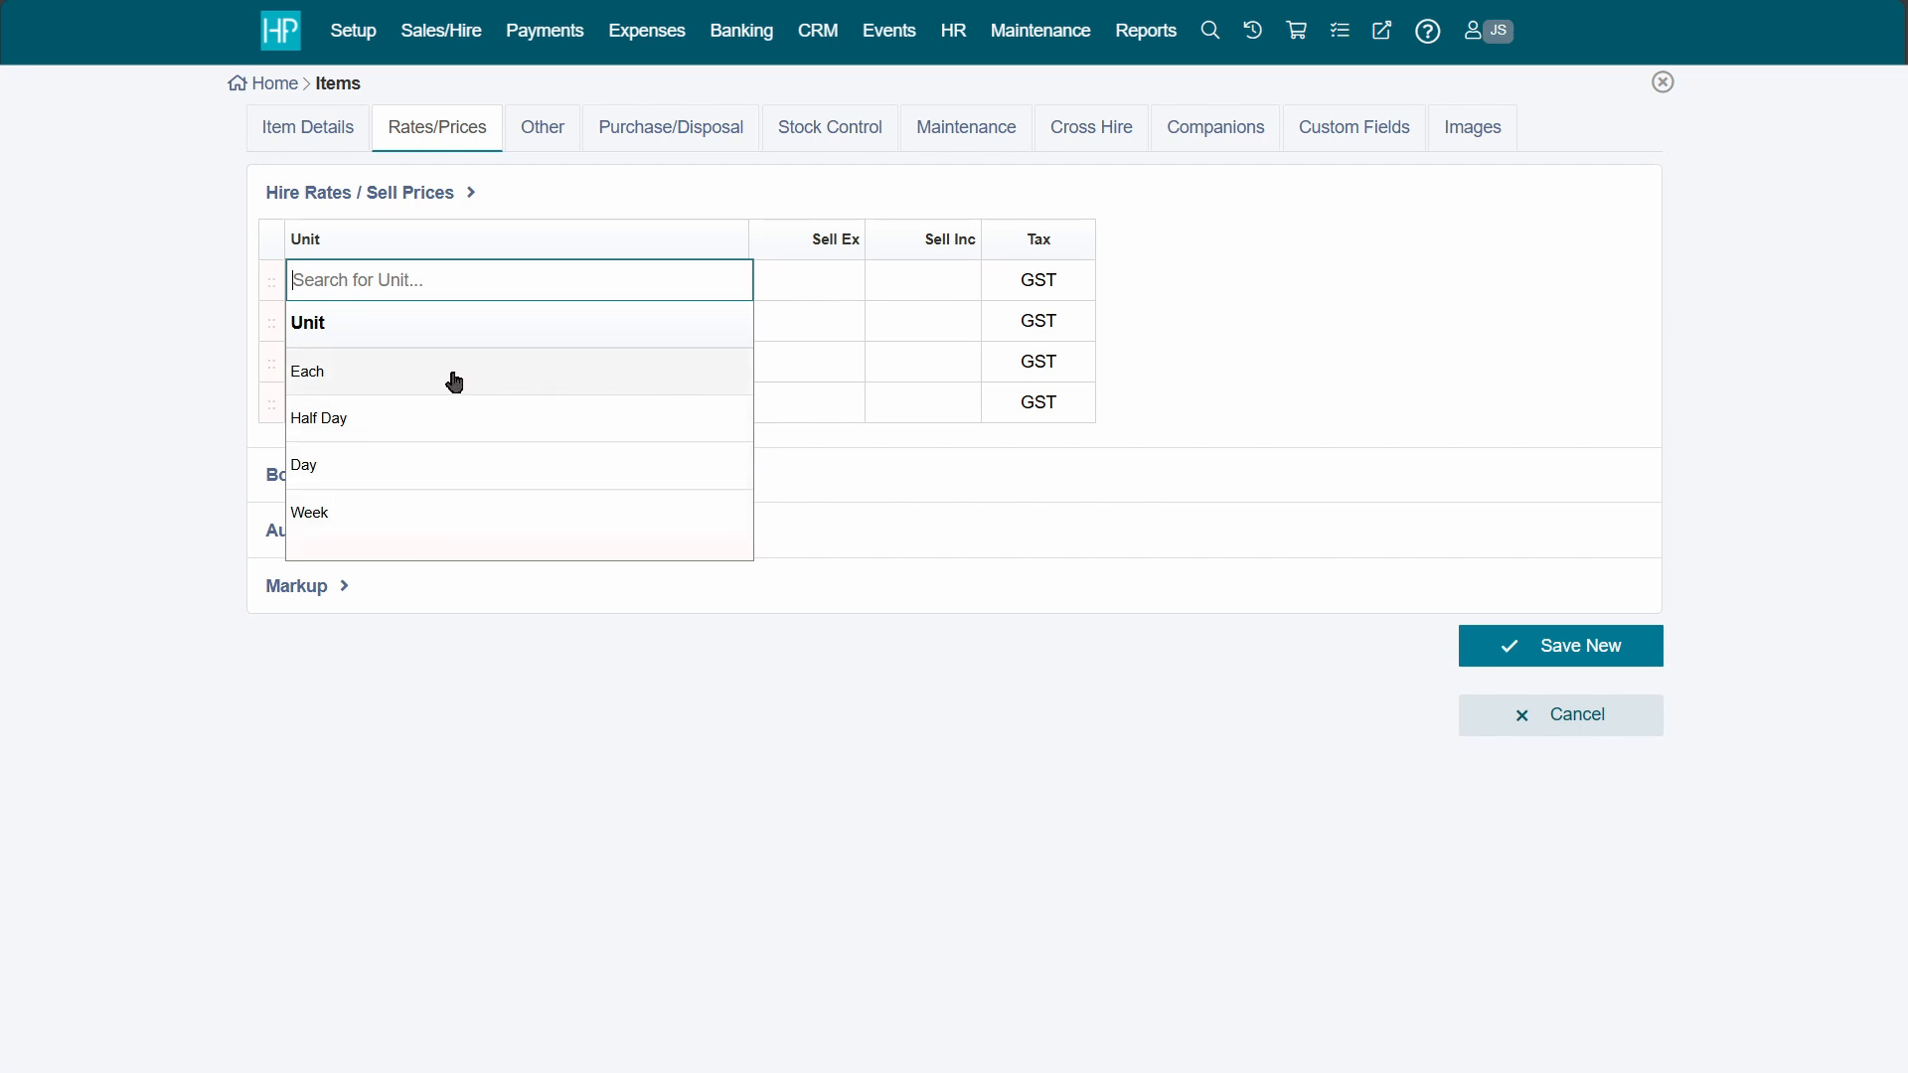
pyautogui.click(402, 380)
pyautogui.click(790, 283)
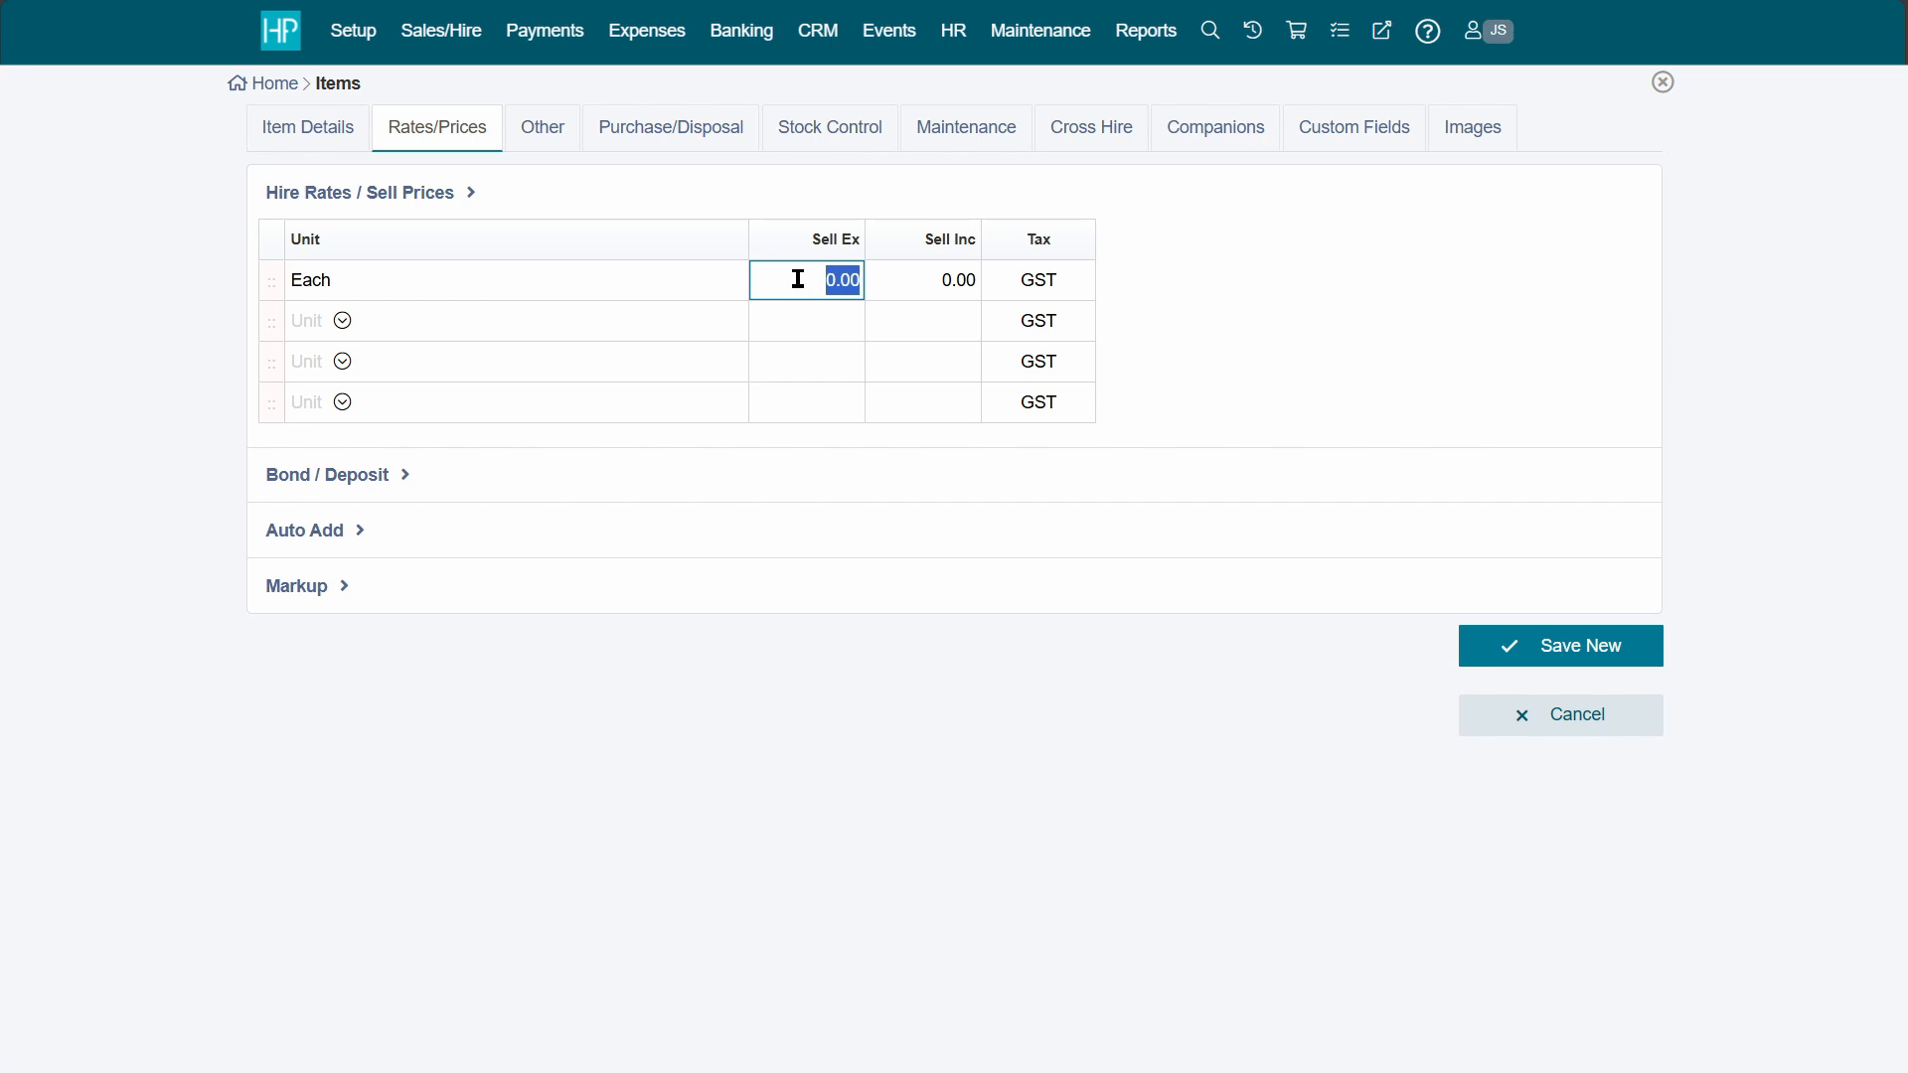
pyautogui.write('10')
pyautogui.click(1342, 318)
pyautogui.click(1584, 646)
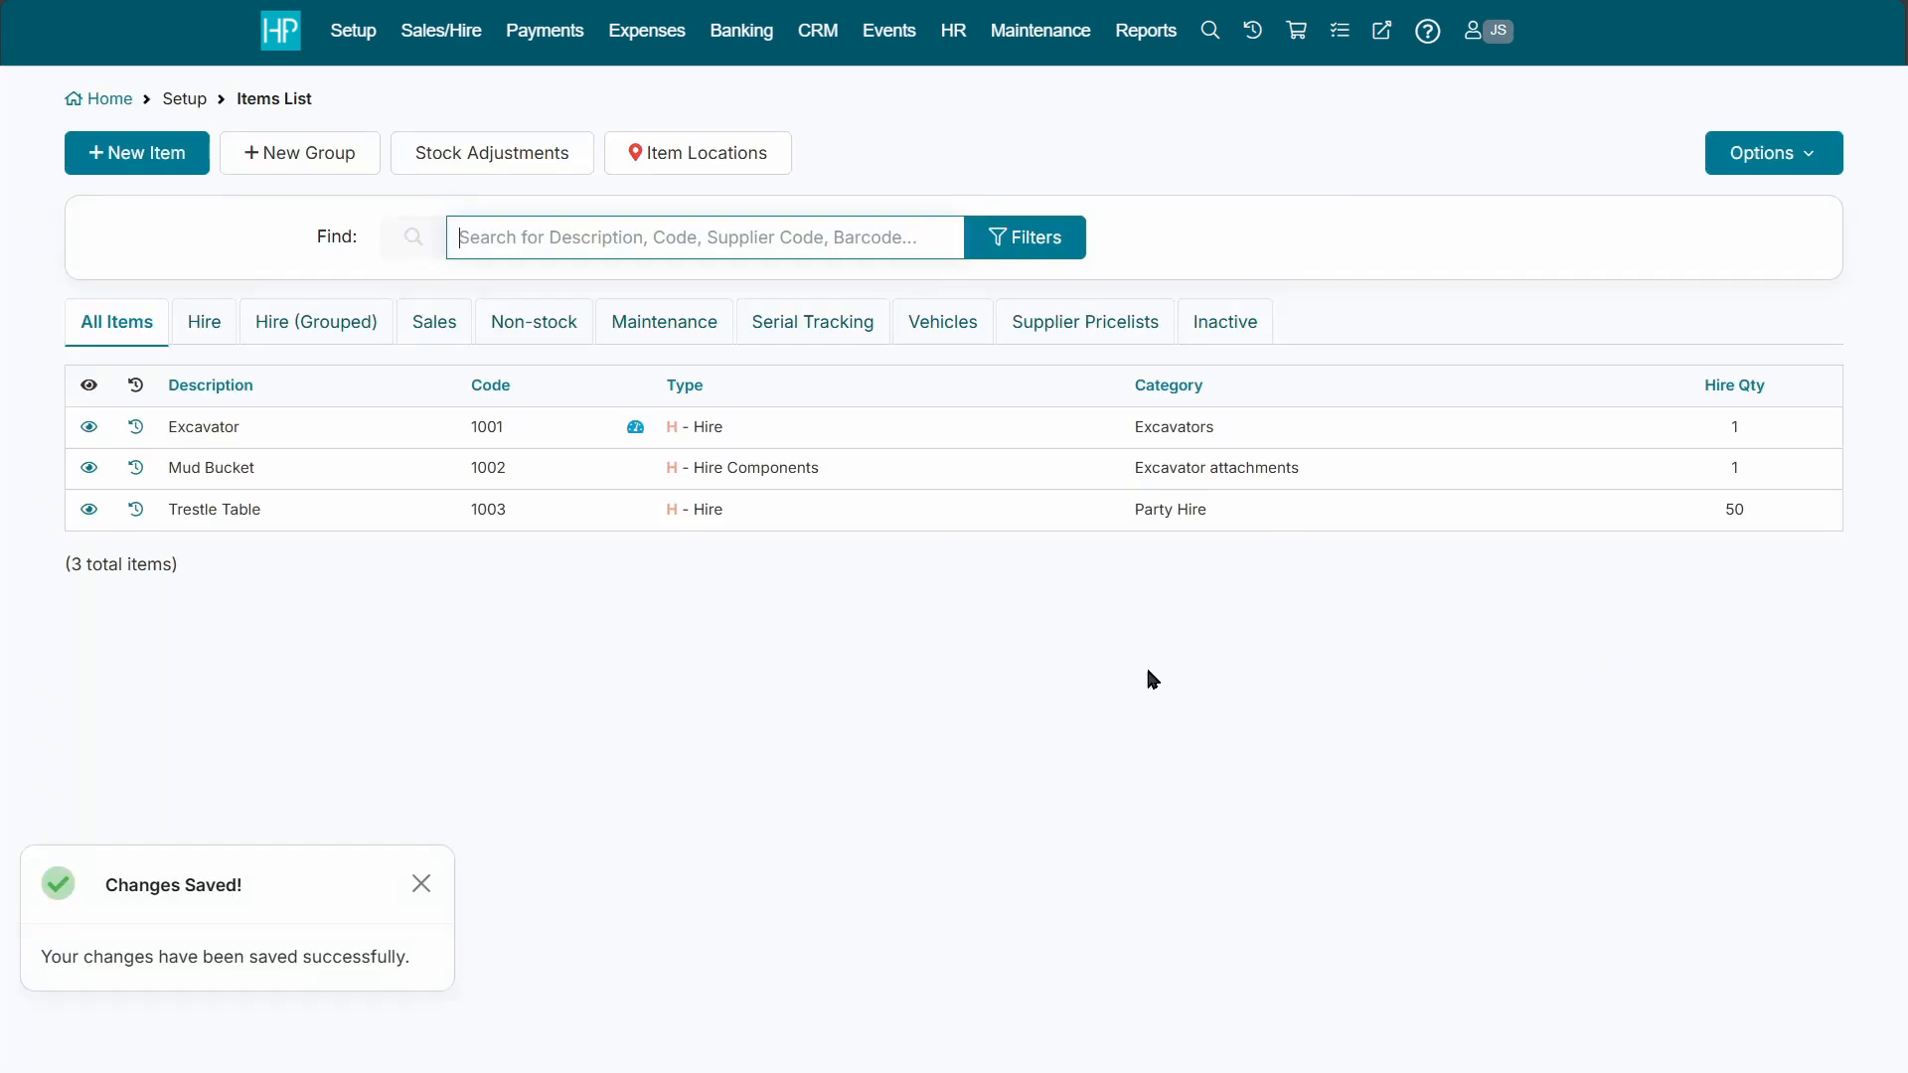
# Step: Start a new item named 10m Power Lead with type Sales and category Power Cables
pyautogui.click(187, 144)
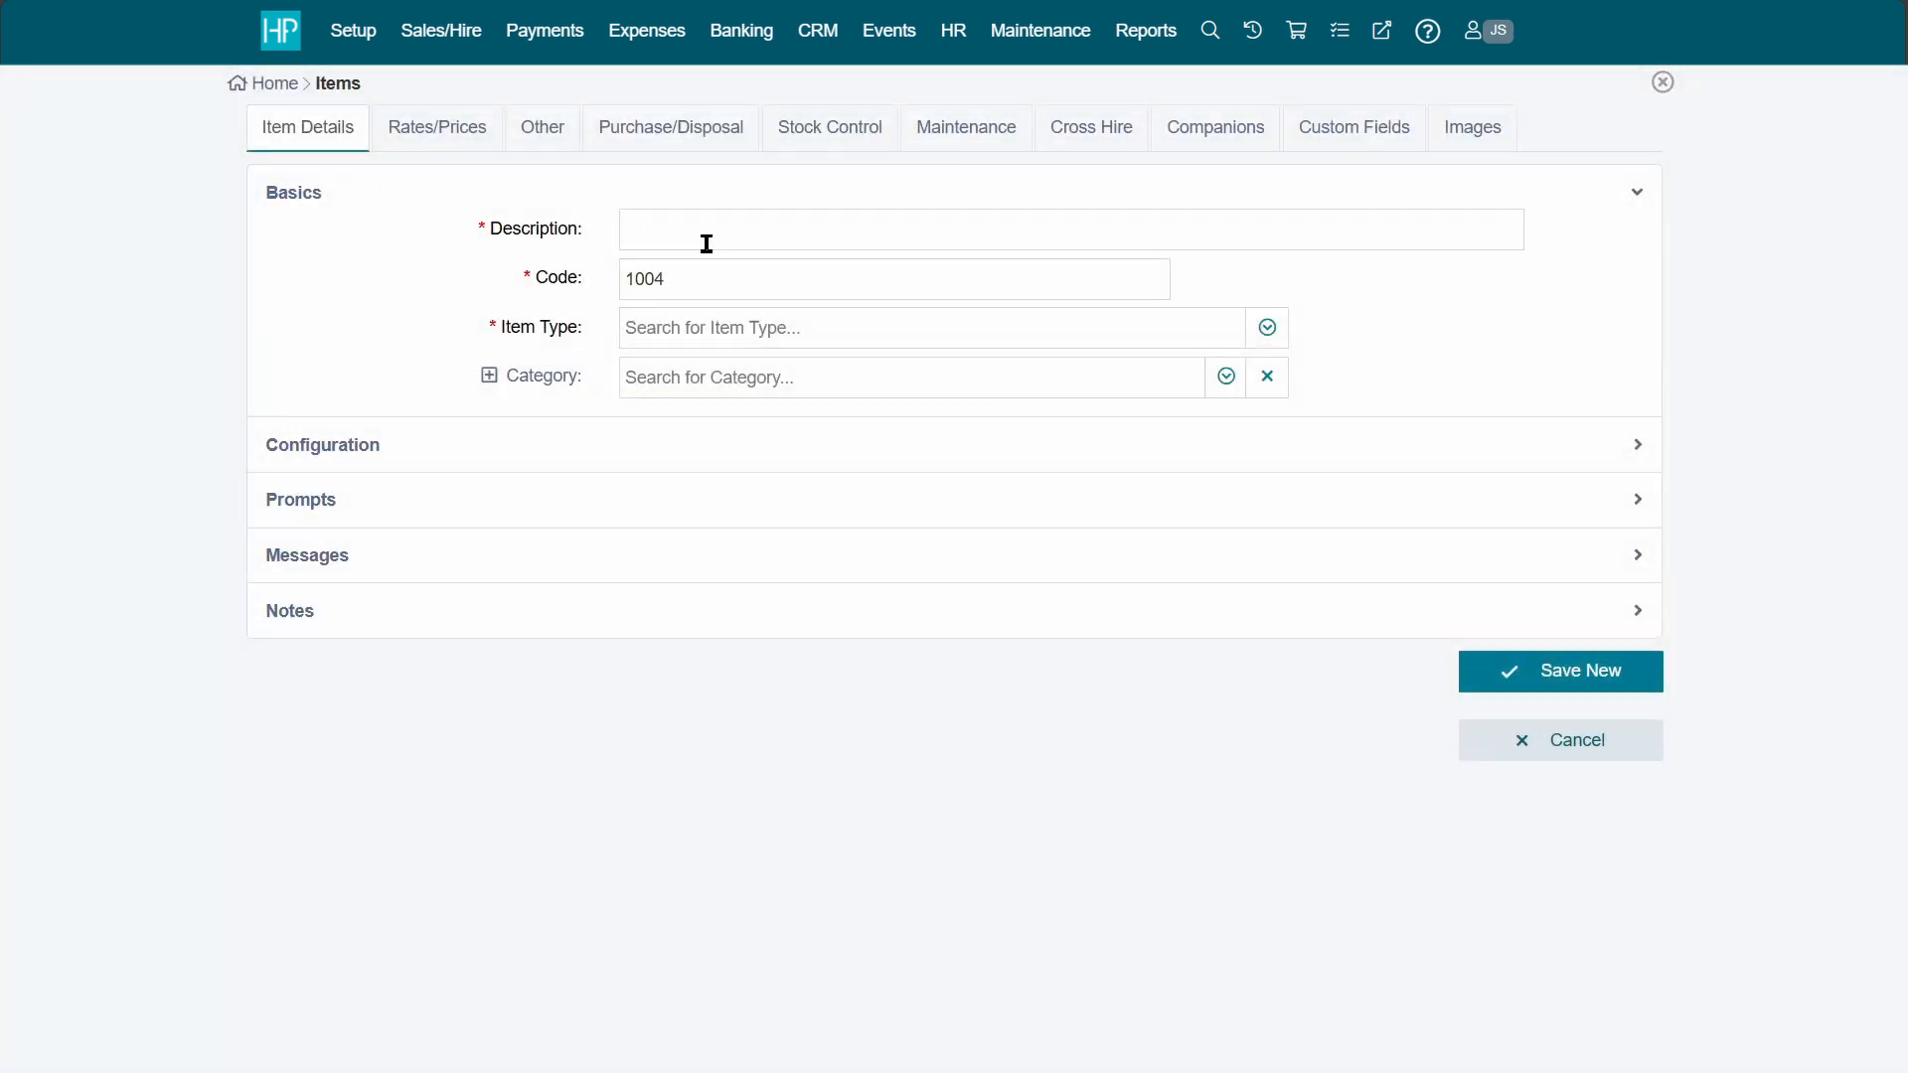
pyautogui.click(707, 243)
pyautogui.write('10m Pow')
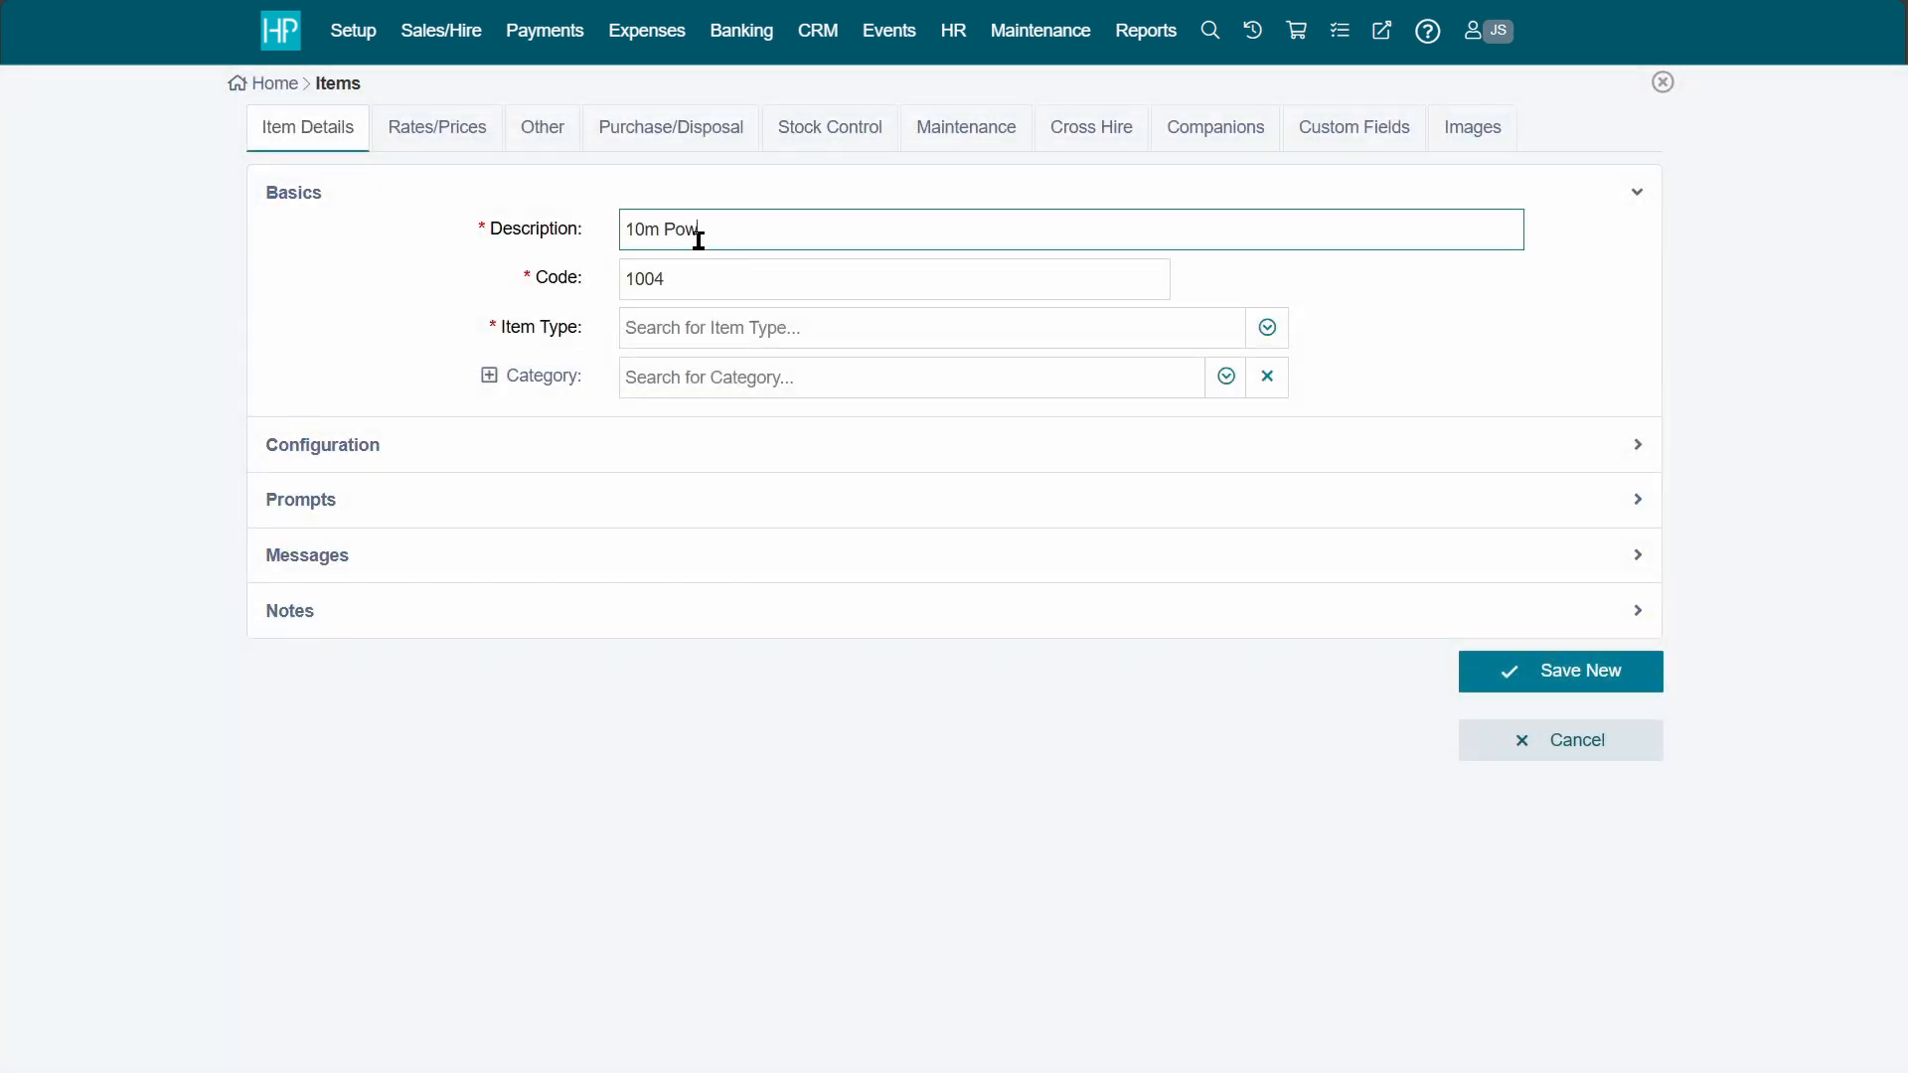
pyautogui.write('er Lead')
pyautogui.click(776, 338)
pyautogui.click(844, 594)
pyautogui.click(771, 376)
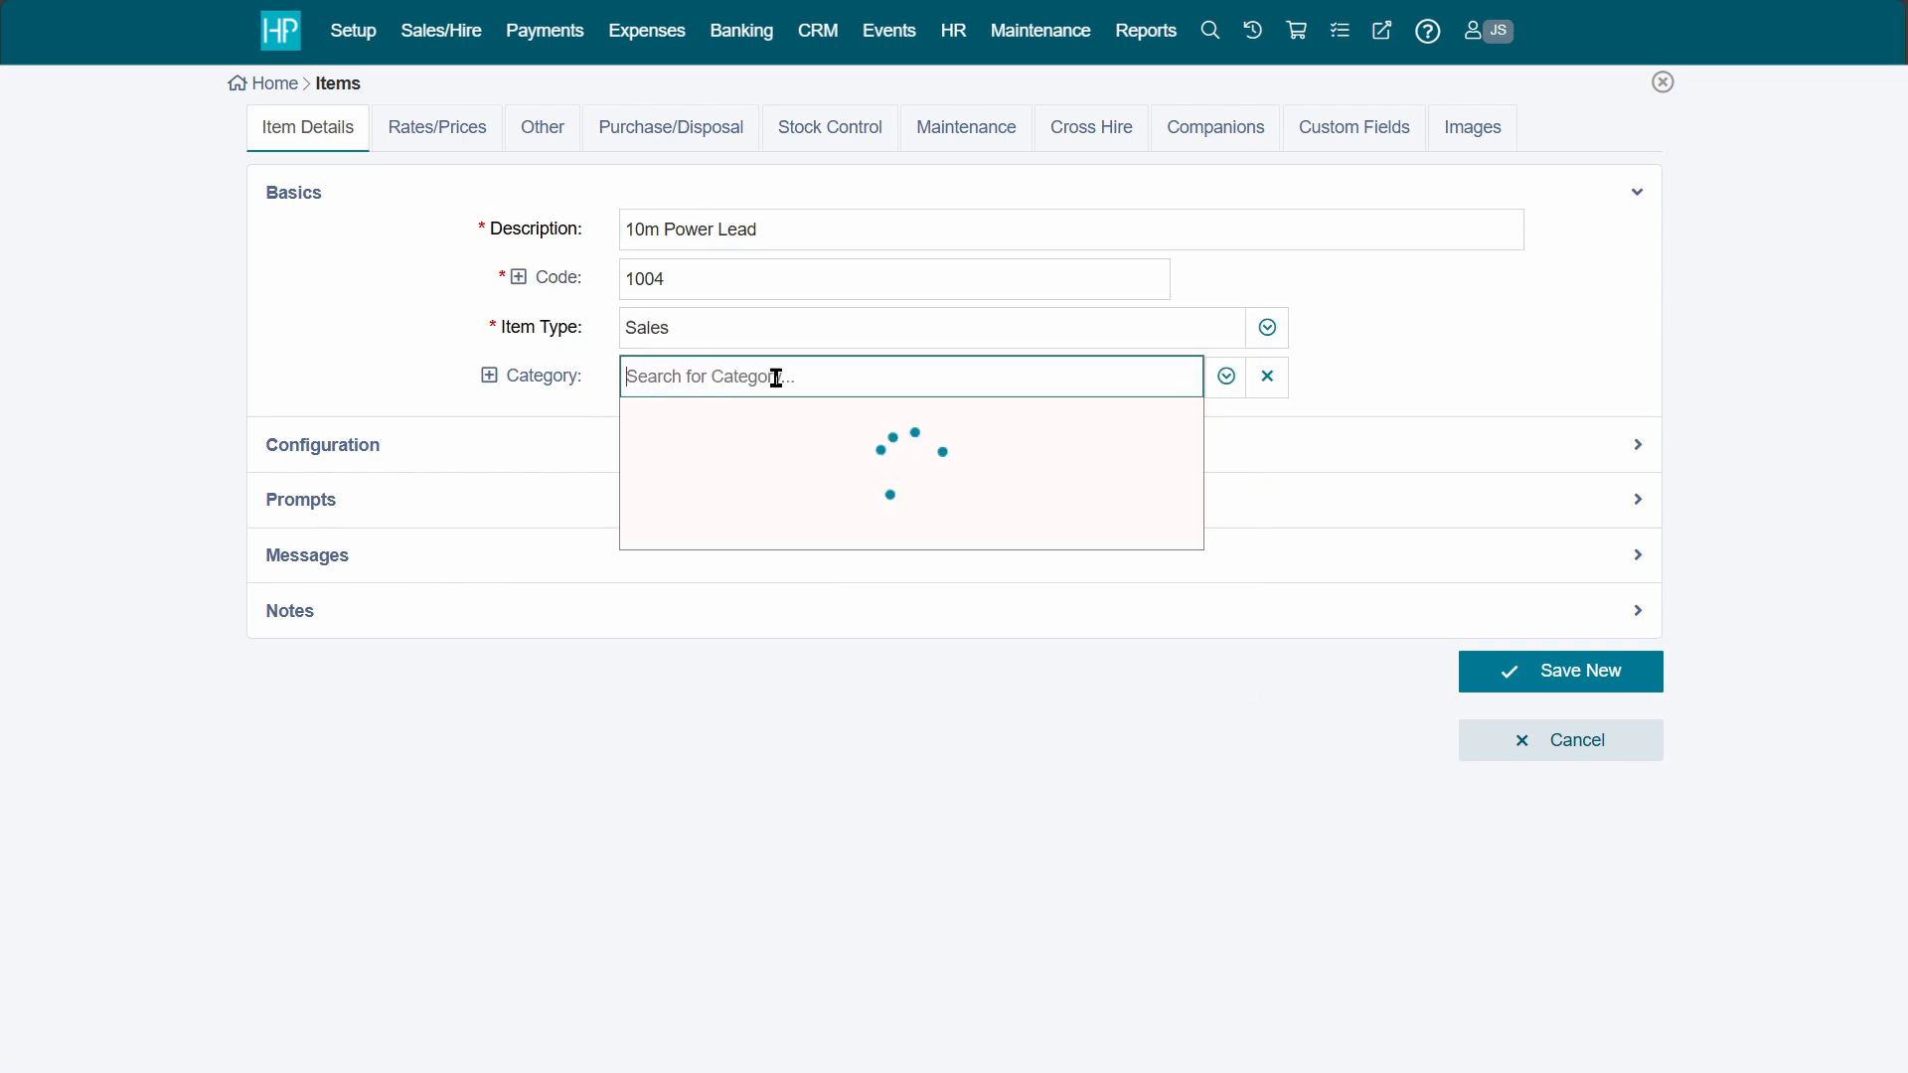
pyautogui.click(747, 590)
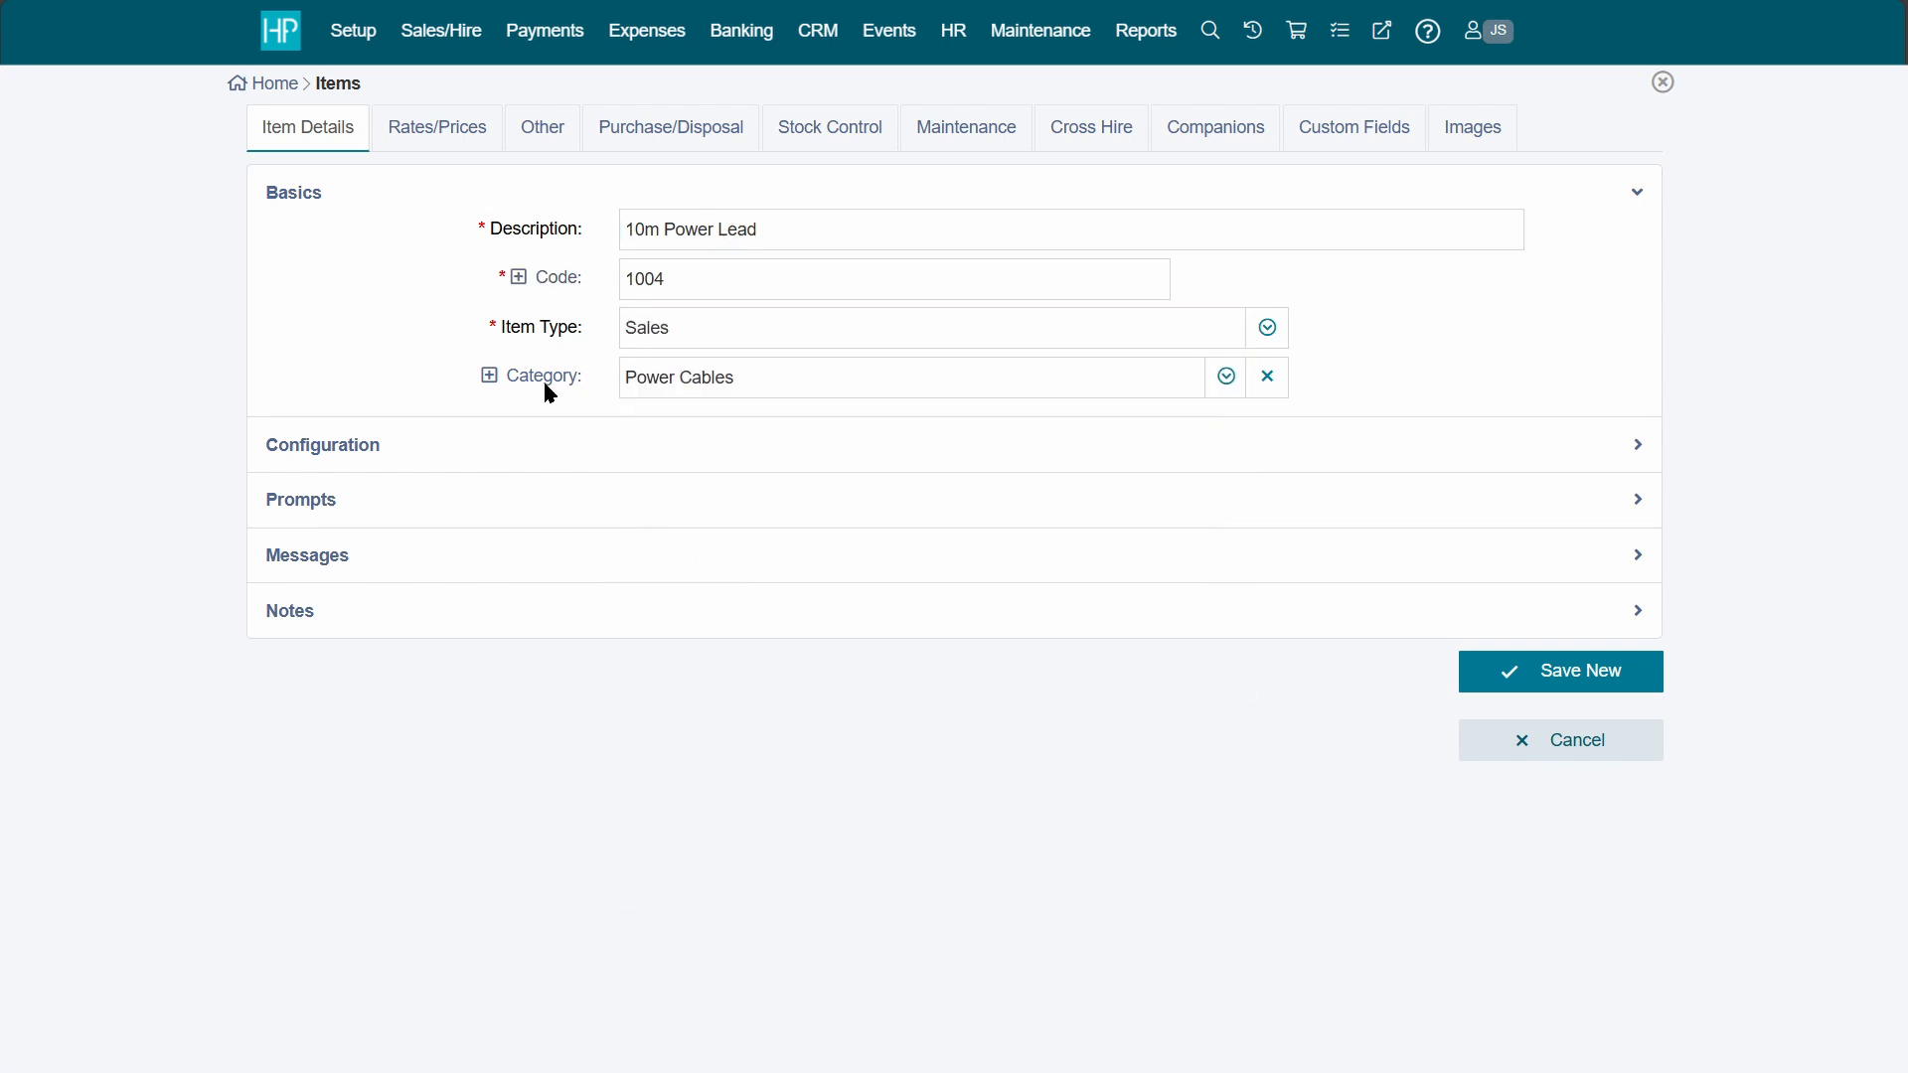
# Step: Add an Each sell price of 55 including tax to the 10m Power Lead
pyautogui.click(471, 135)
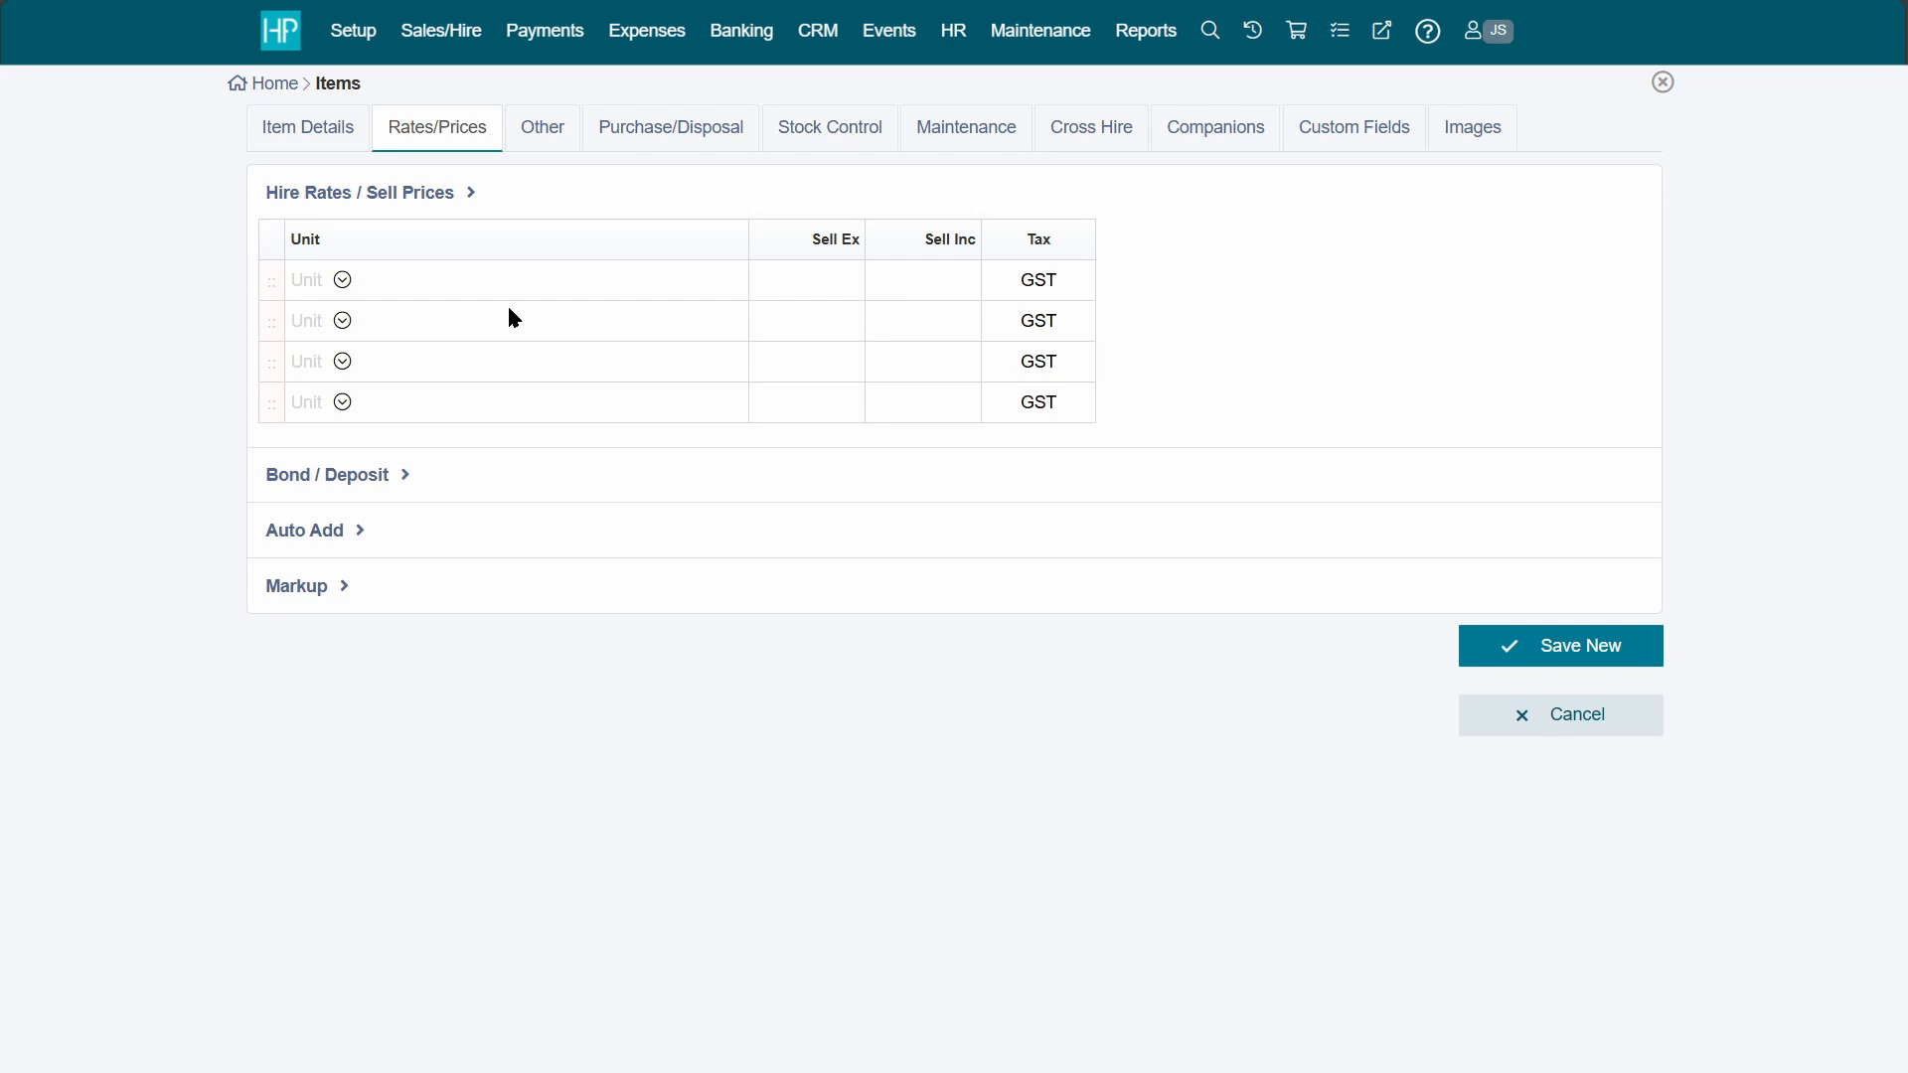
pyautogui.click(432, 283)
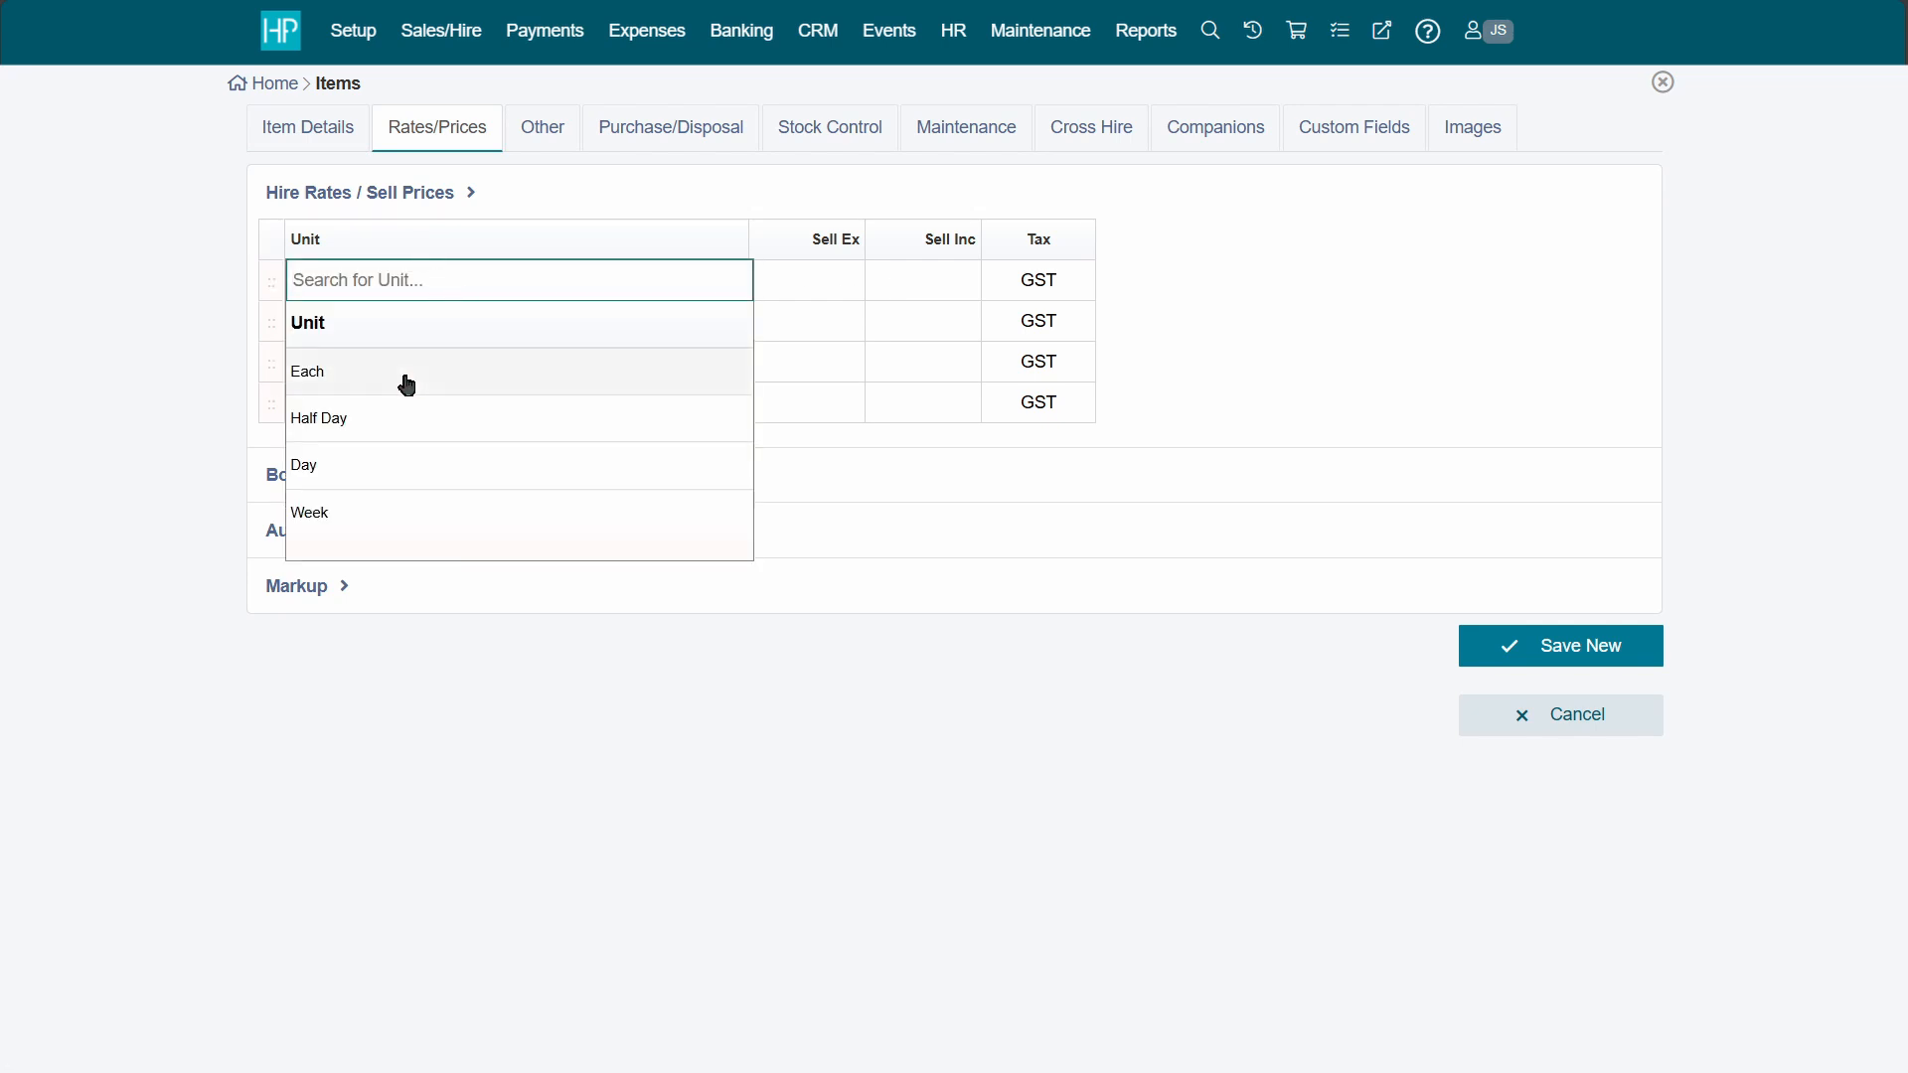
pyautogui.click(405, 382)
pyautogui.click(944, 282)
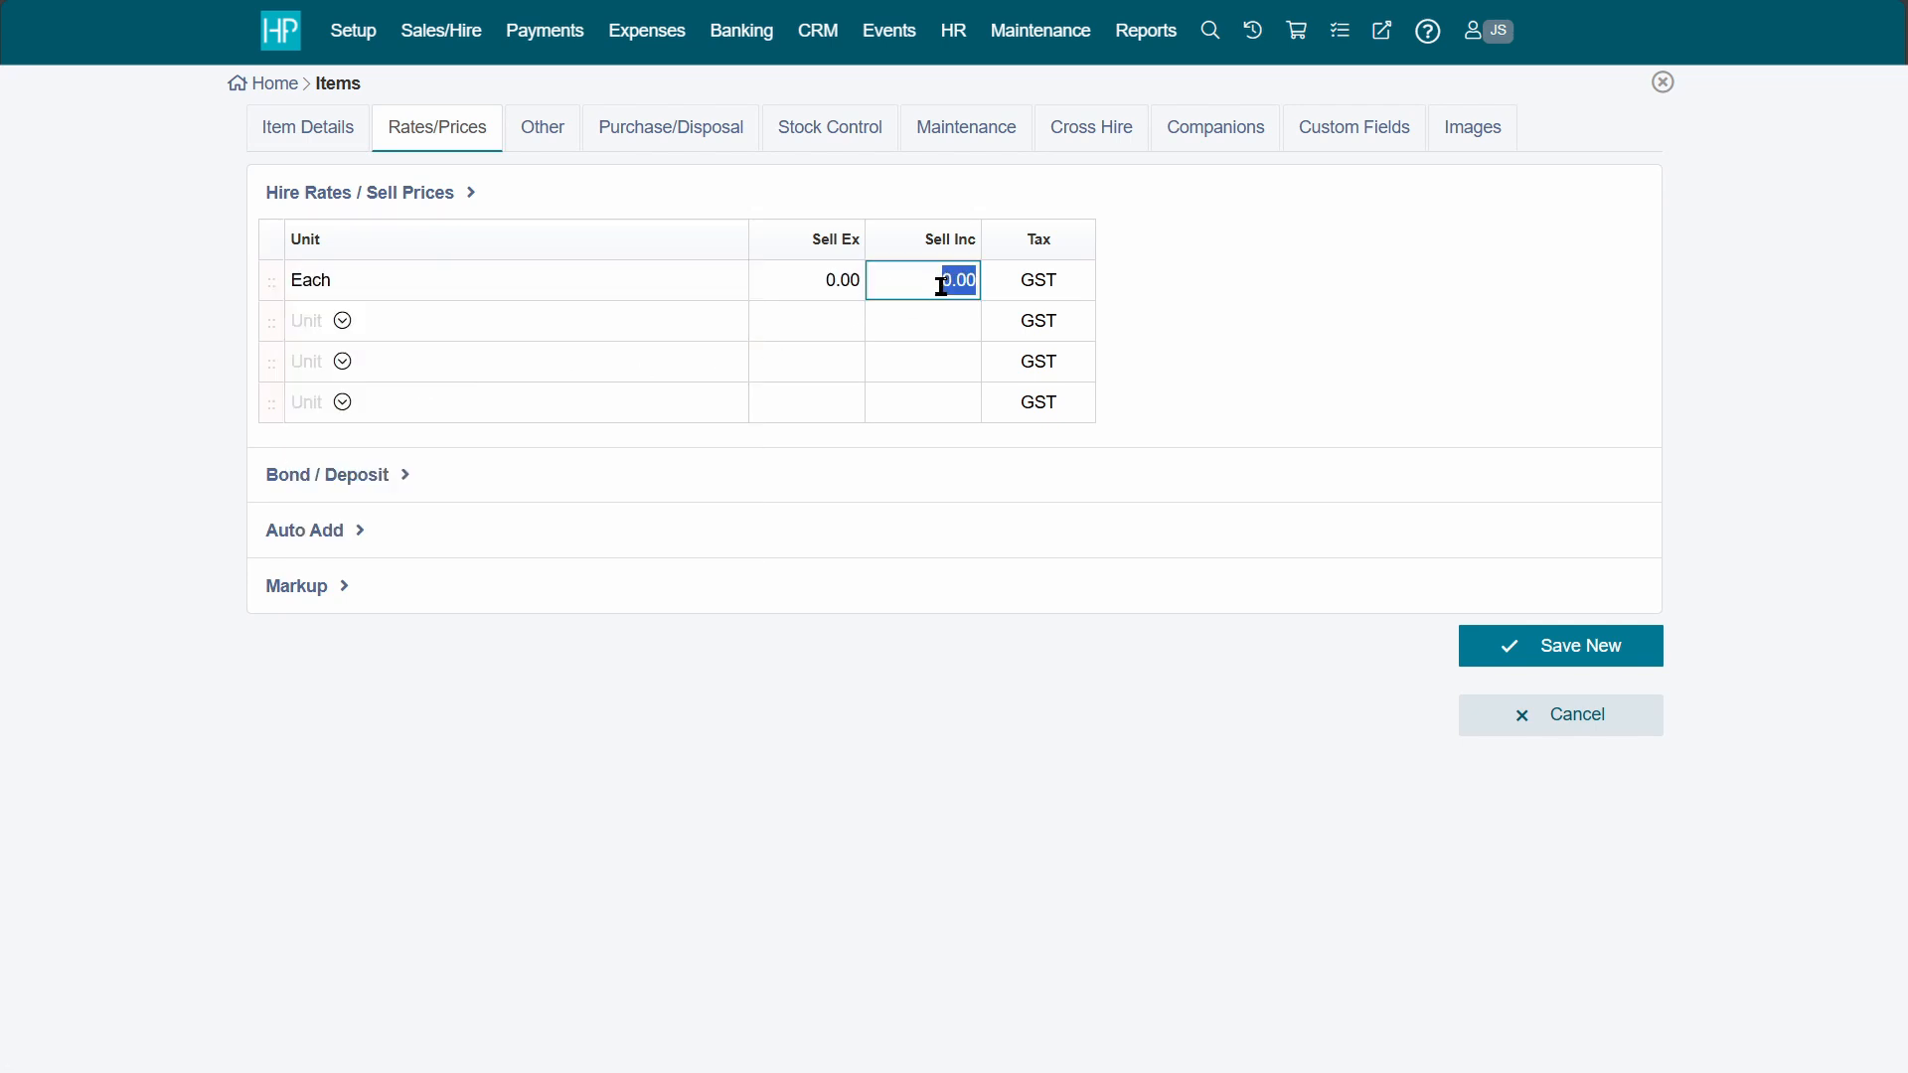
pyautogui.write('55')
pyautogui.click(1329, 304)
# Step: Review the 10m Power Lead's stock control details and stock movements, and save the new item
pyautogui.click(859, 138)
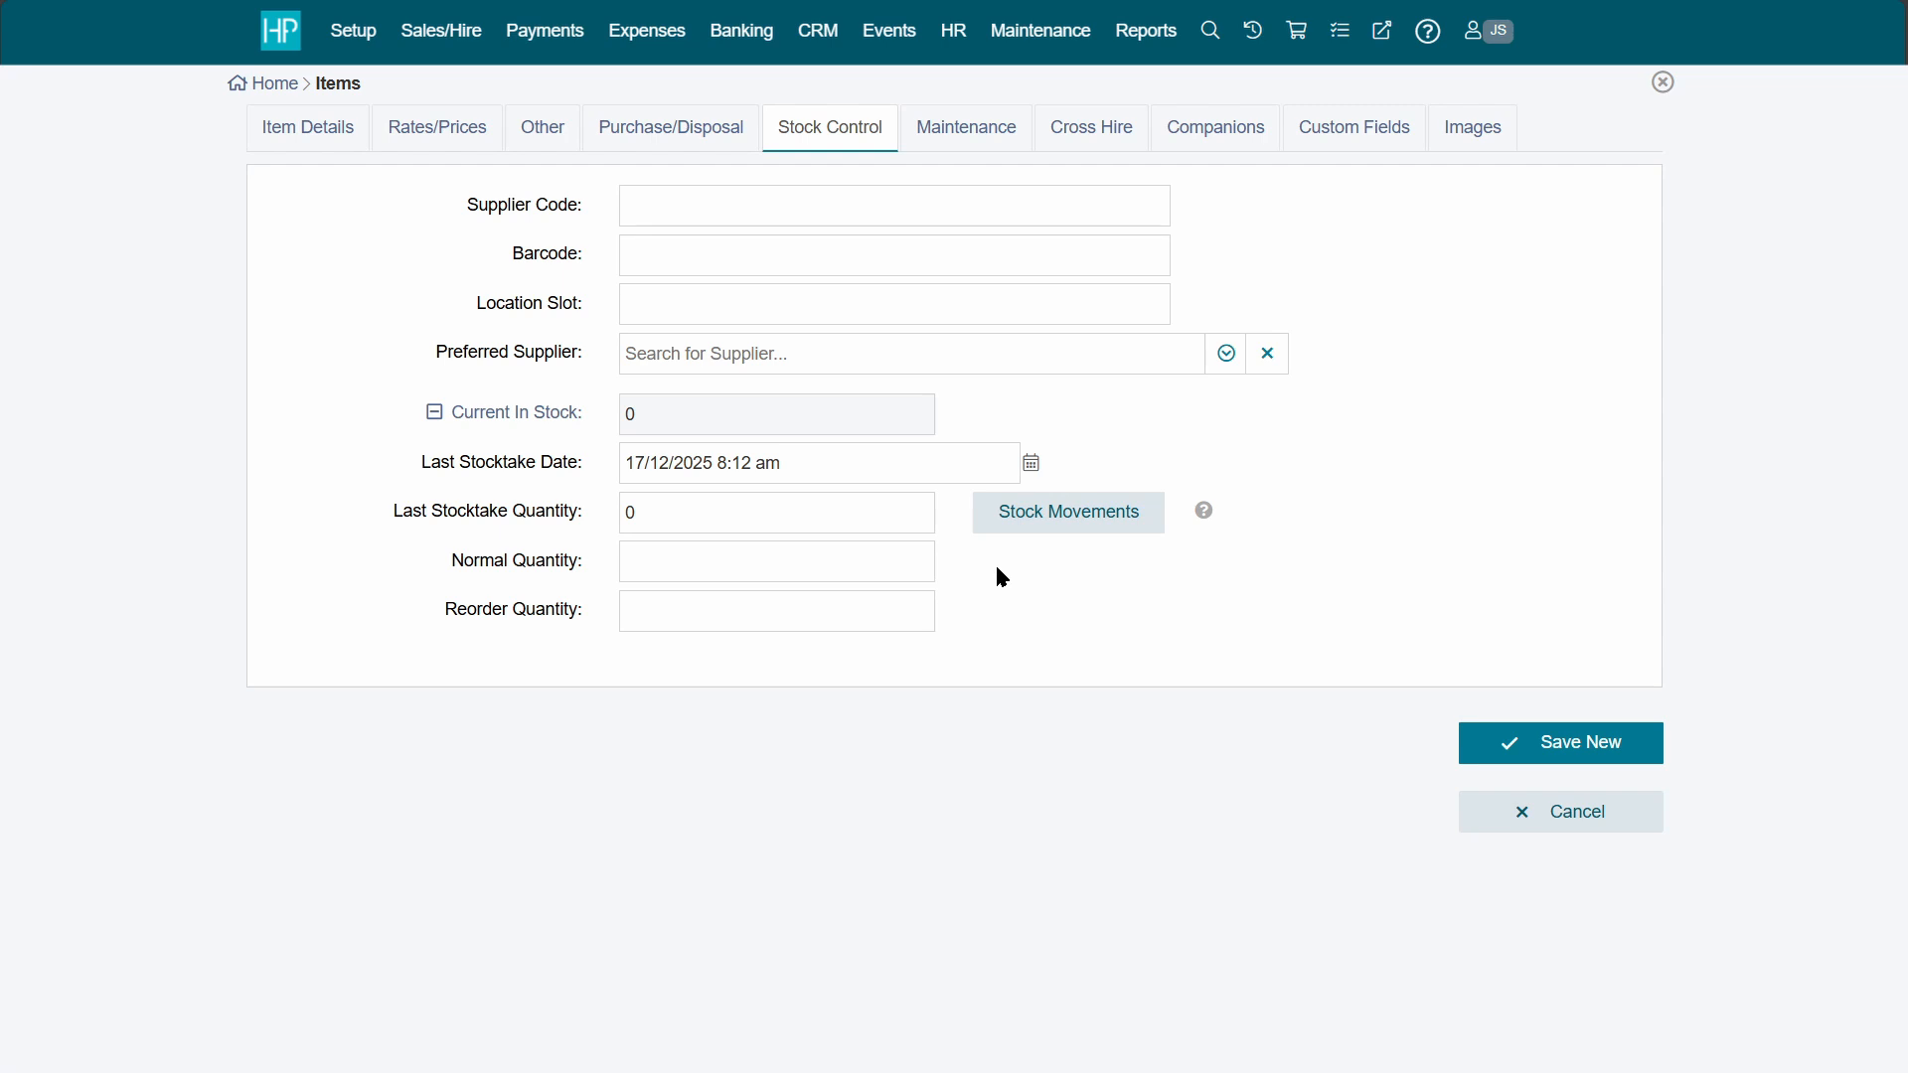
pyautogui.click(1103, 532)
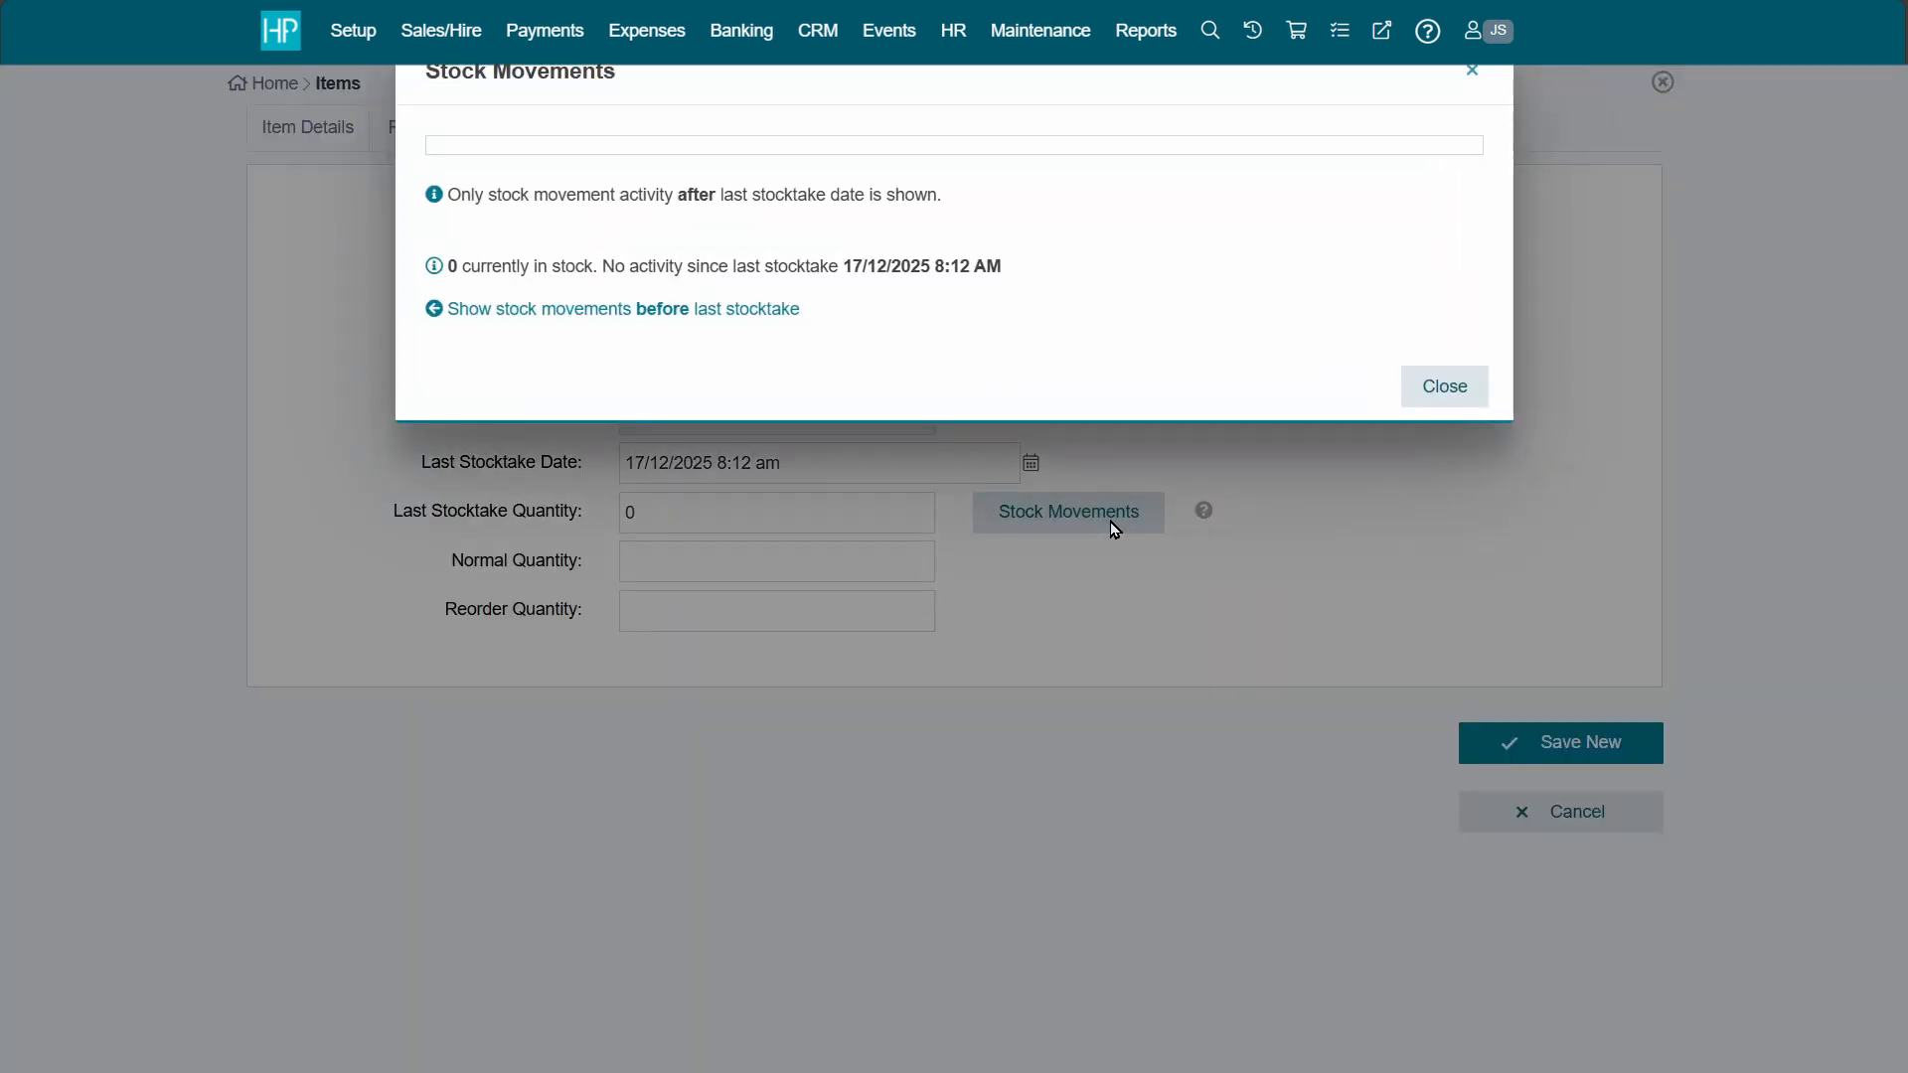
pyautogui.click(1433, 387)
pyautogui.click(1582, 742)
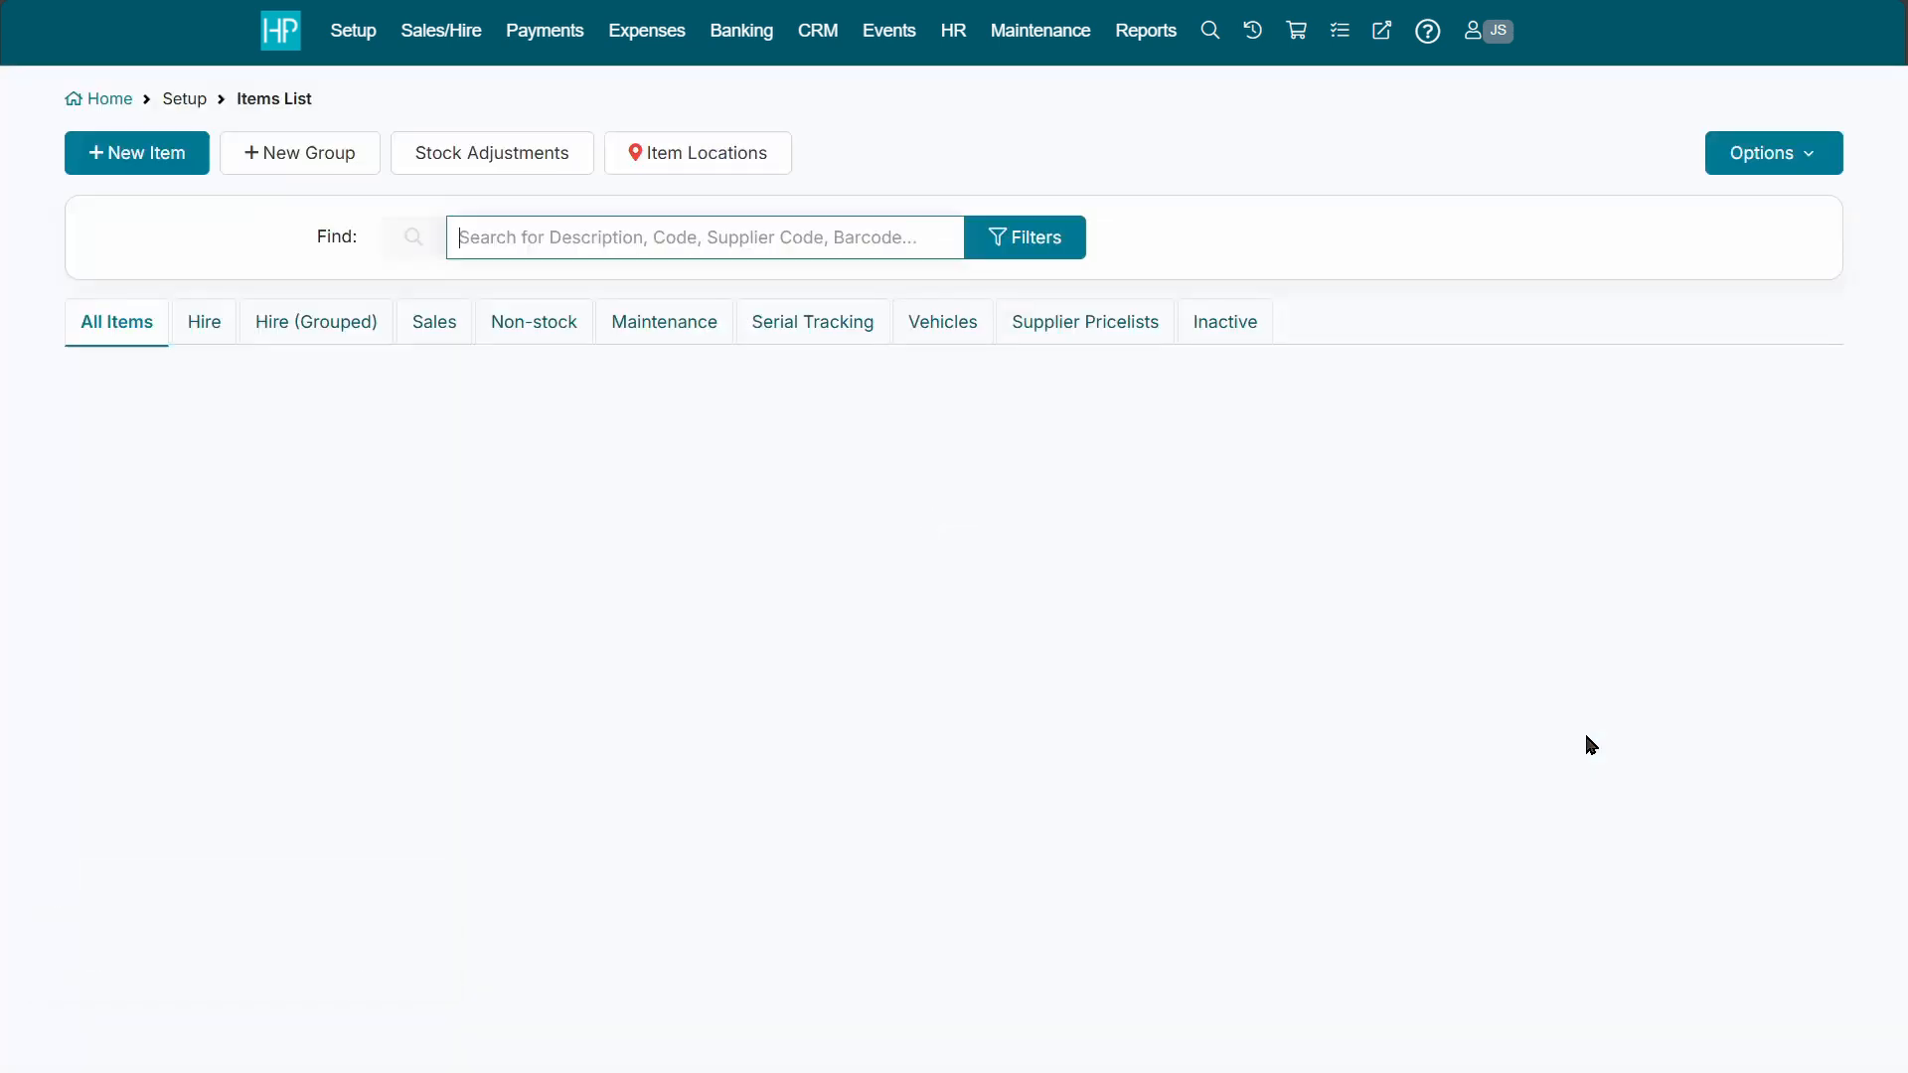
# Step: Start a new item named Delivery and Pickup Fee with type Misc and category Delivery and Pickup, and mark it as Non Stock
pyautogui.click(167, 159)
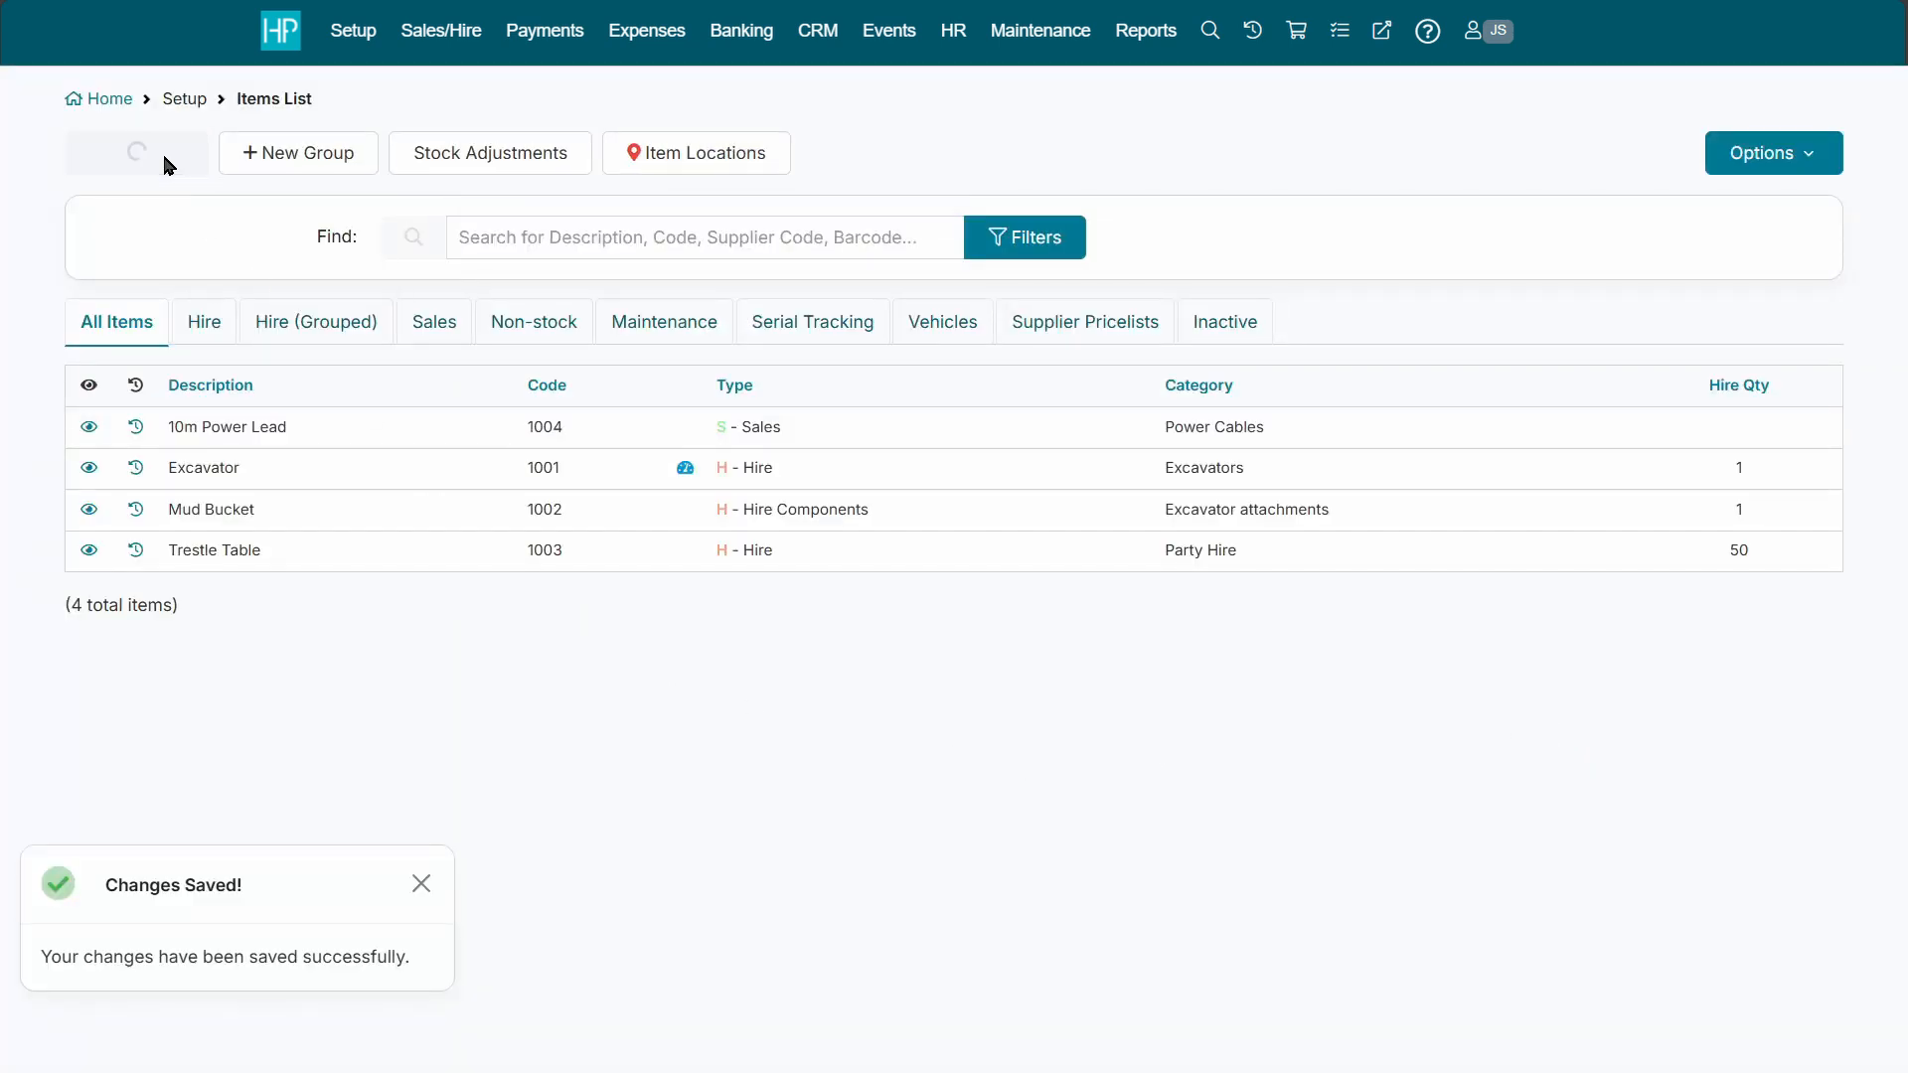
pyautogui.click(756, 232)
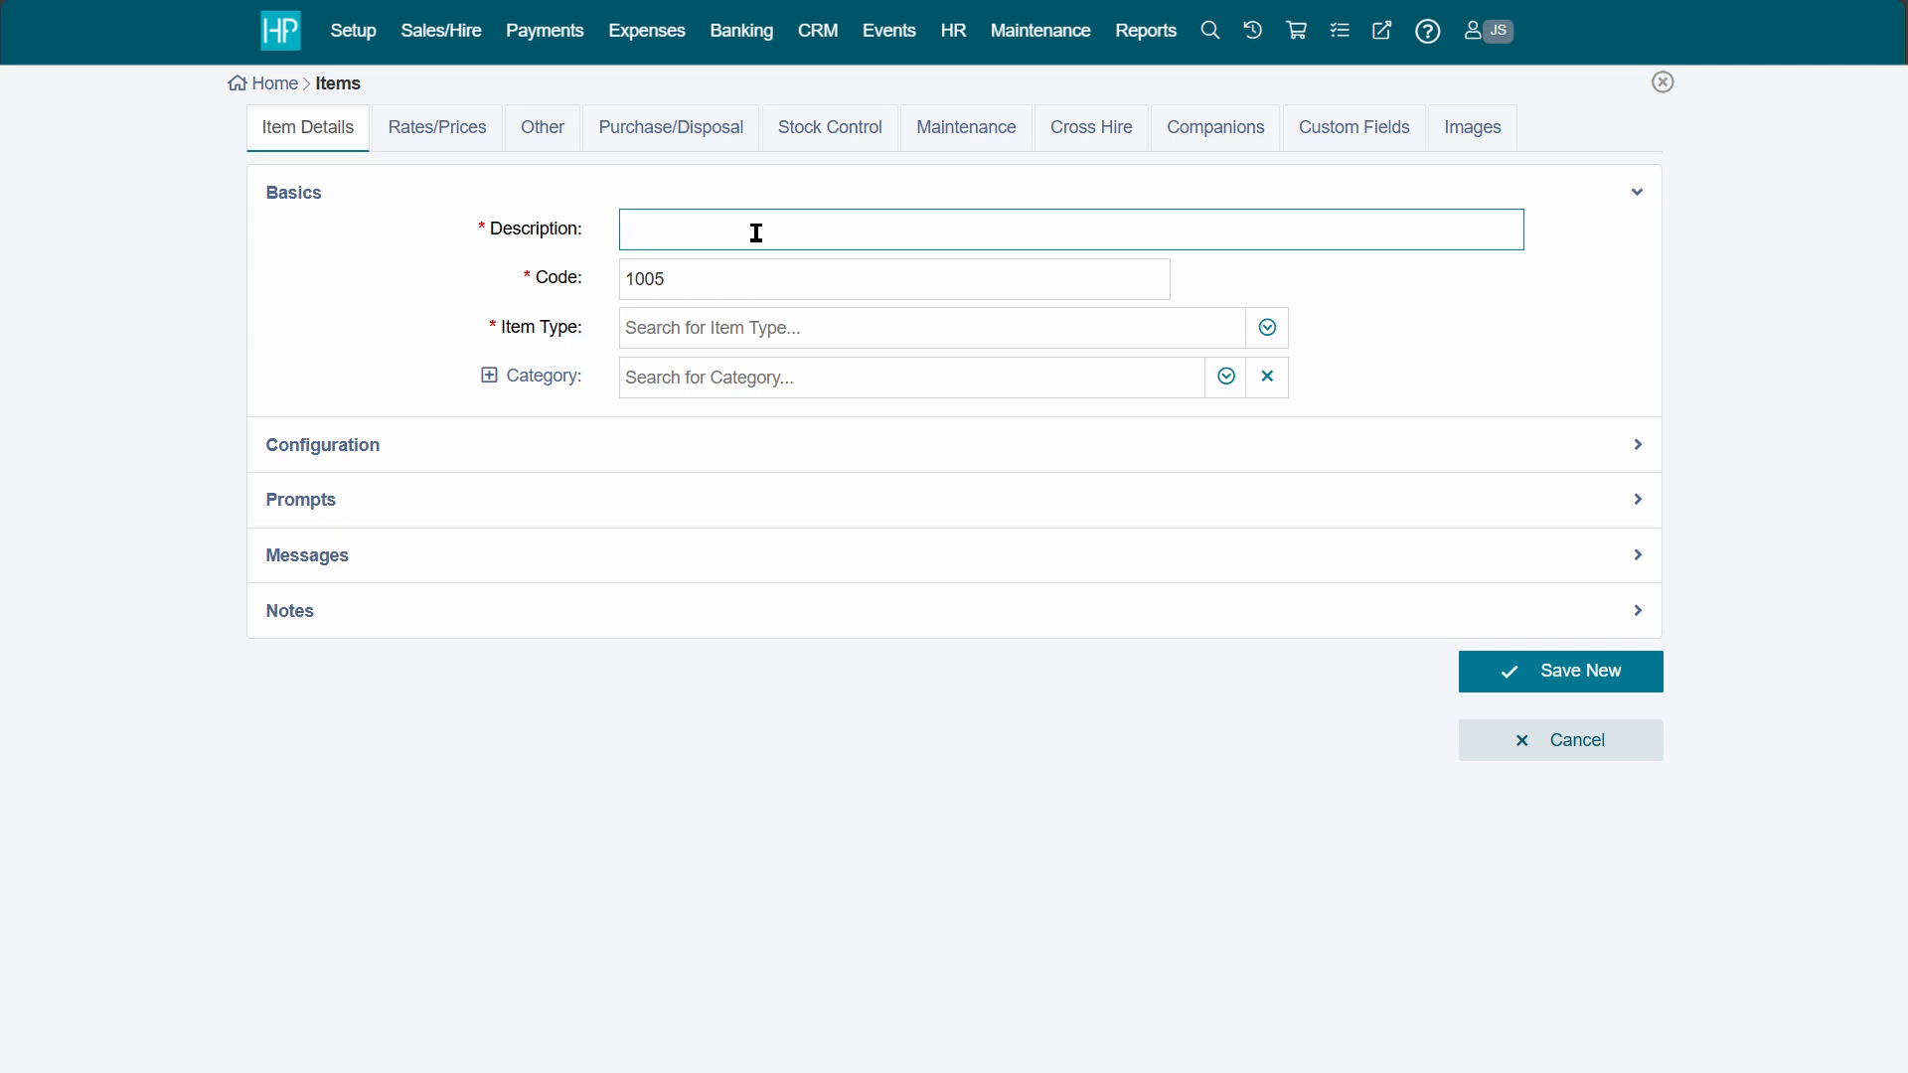
pyautogui.write('Delivery and Pickup Fee')
pyautogui.click(1048, 331)
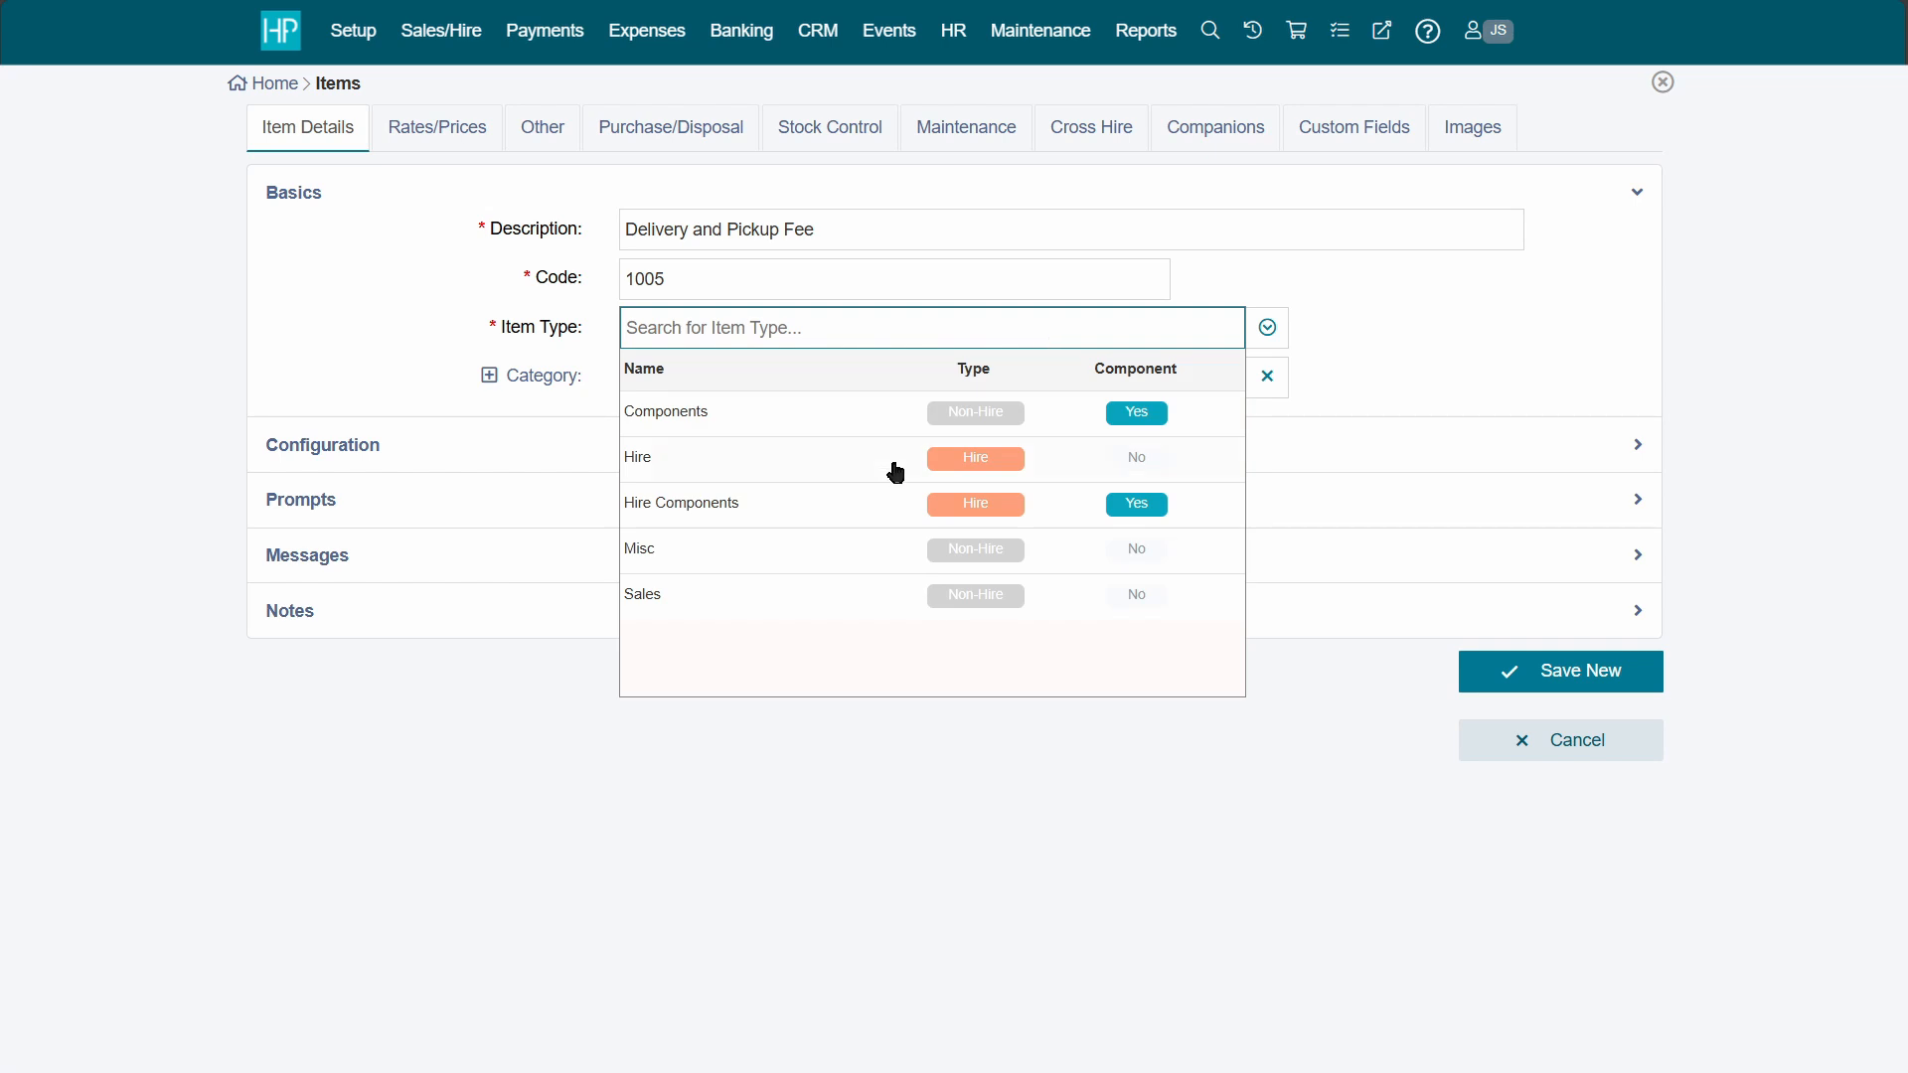
pyautogui.click(795, 553)
pyautogui.click(881, 377)
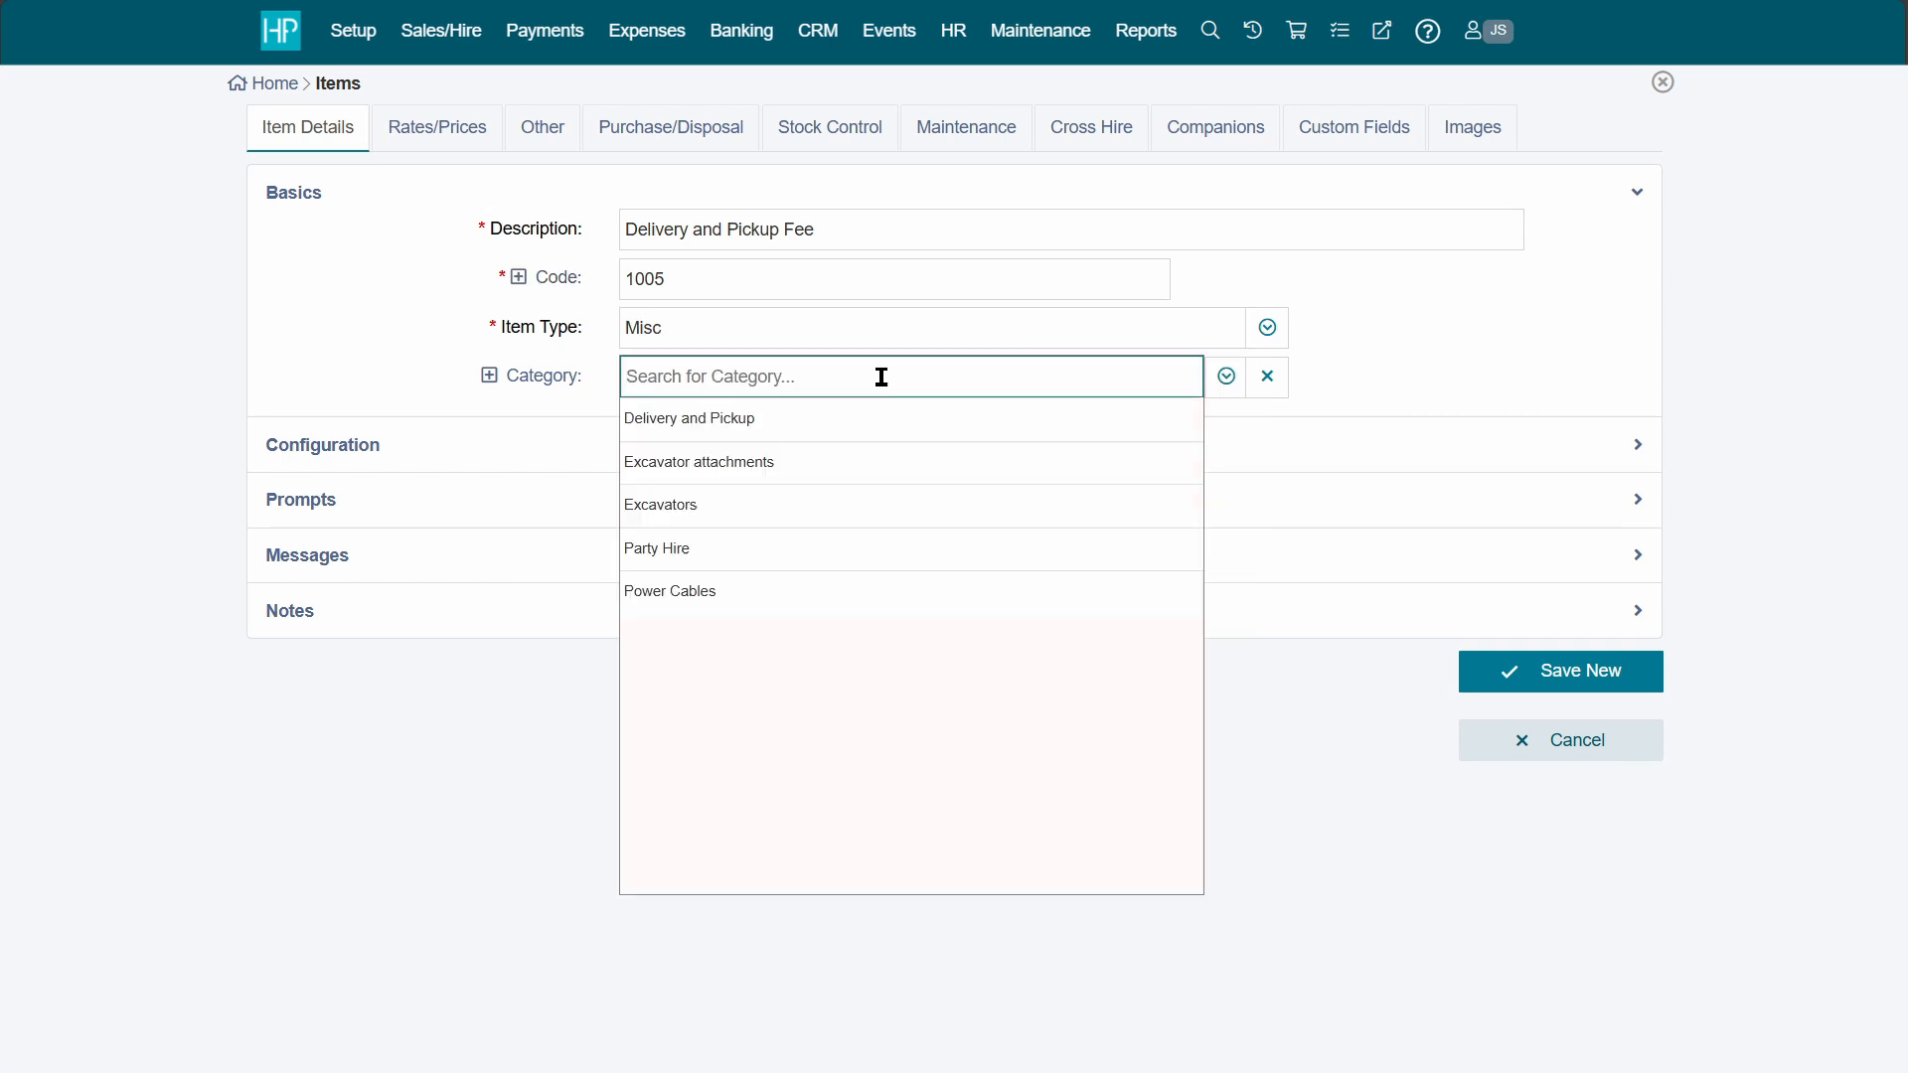
pyautogui.click(874, 426)
pyautogui.click(367, 449)
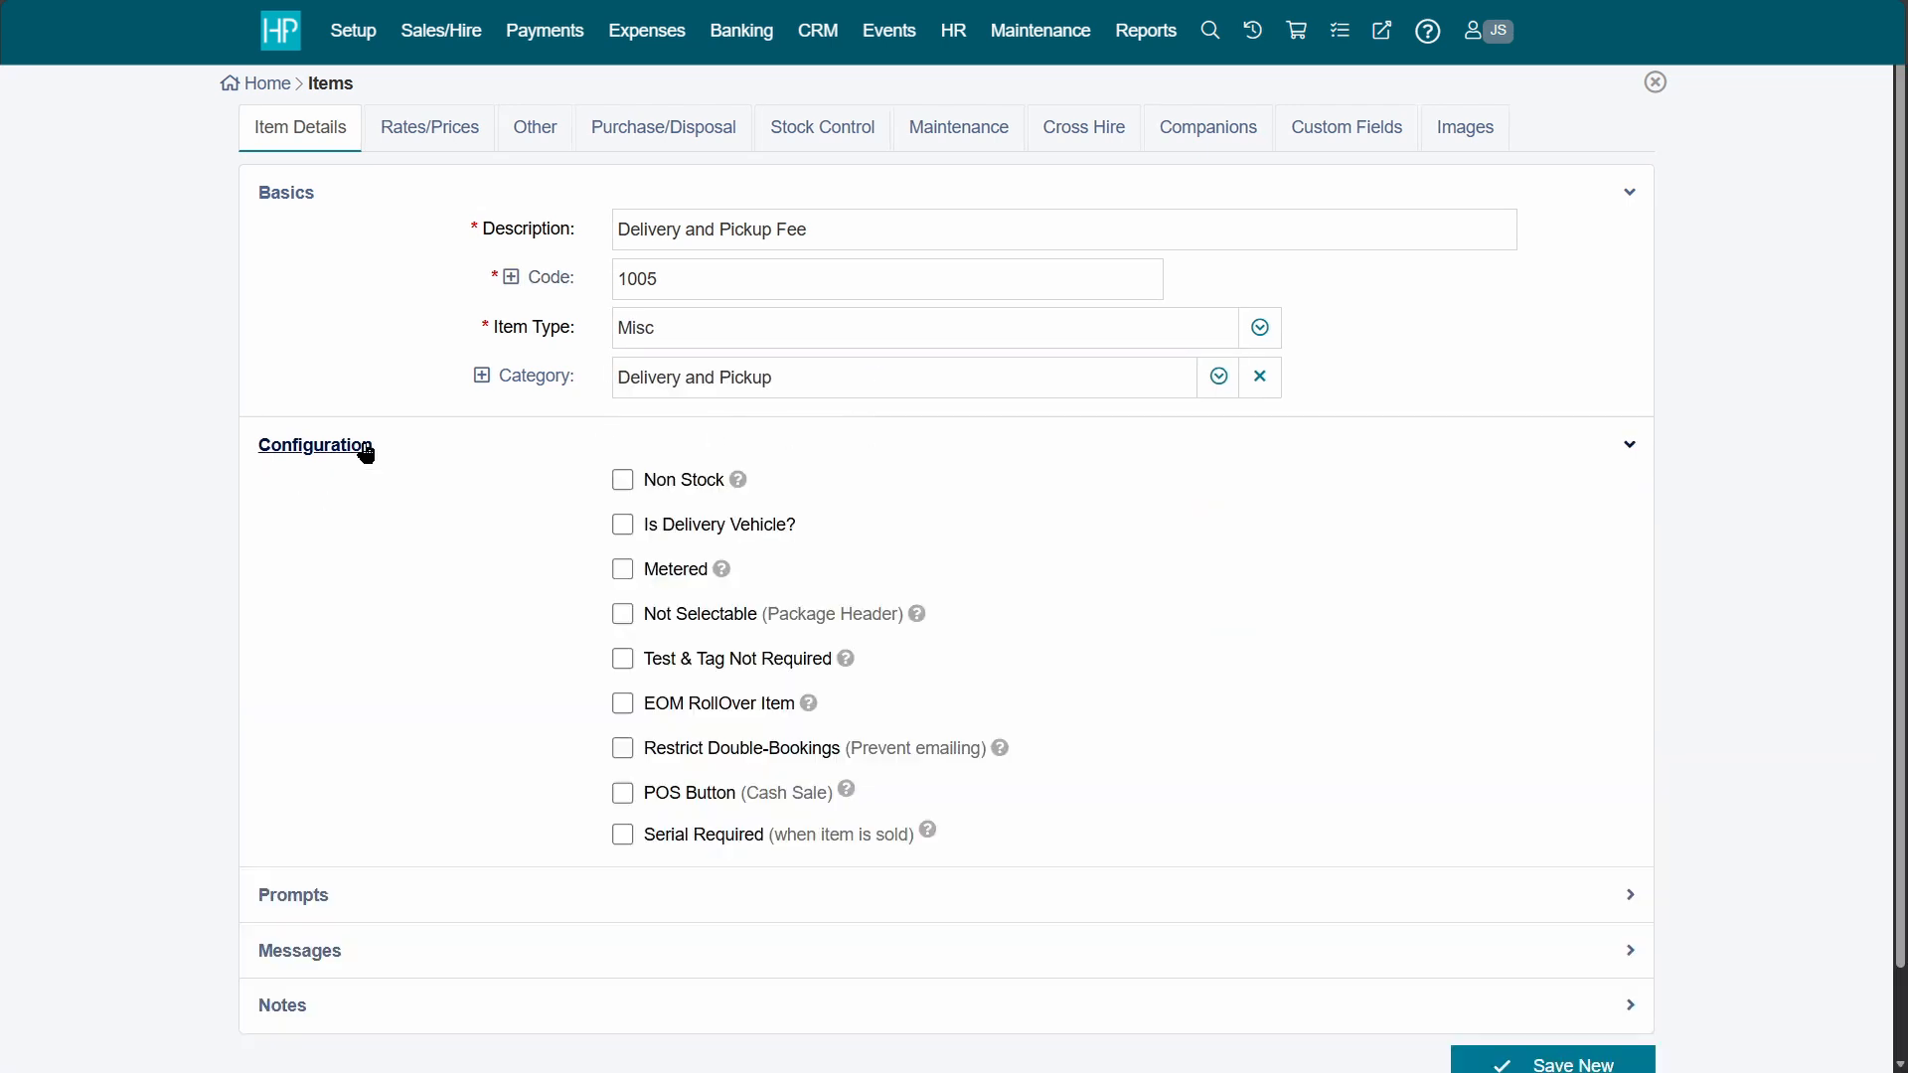
pyautogui.click(623, 481)
# Step: Add an Each price of 99 including tax to the Delivery and Pickup Fee and save the new item
pyautogui.click(440, 129)
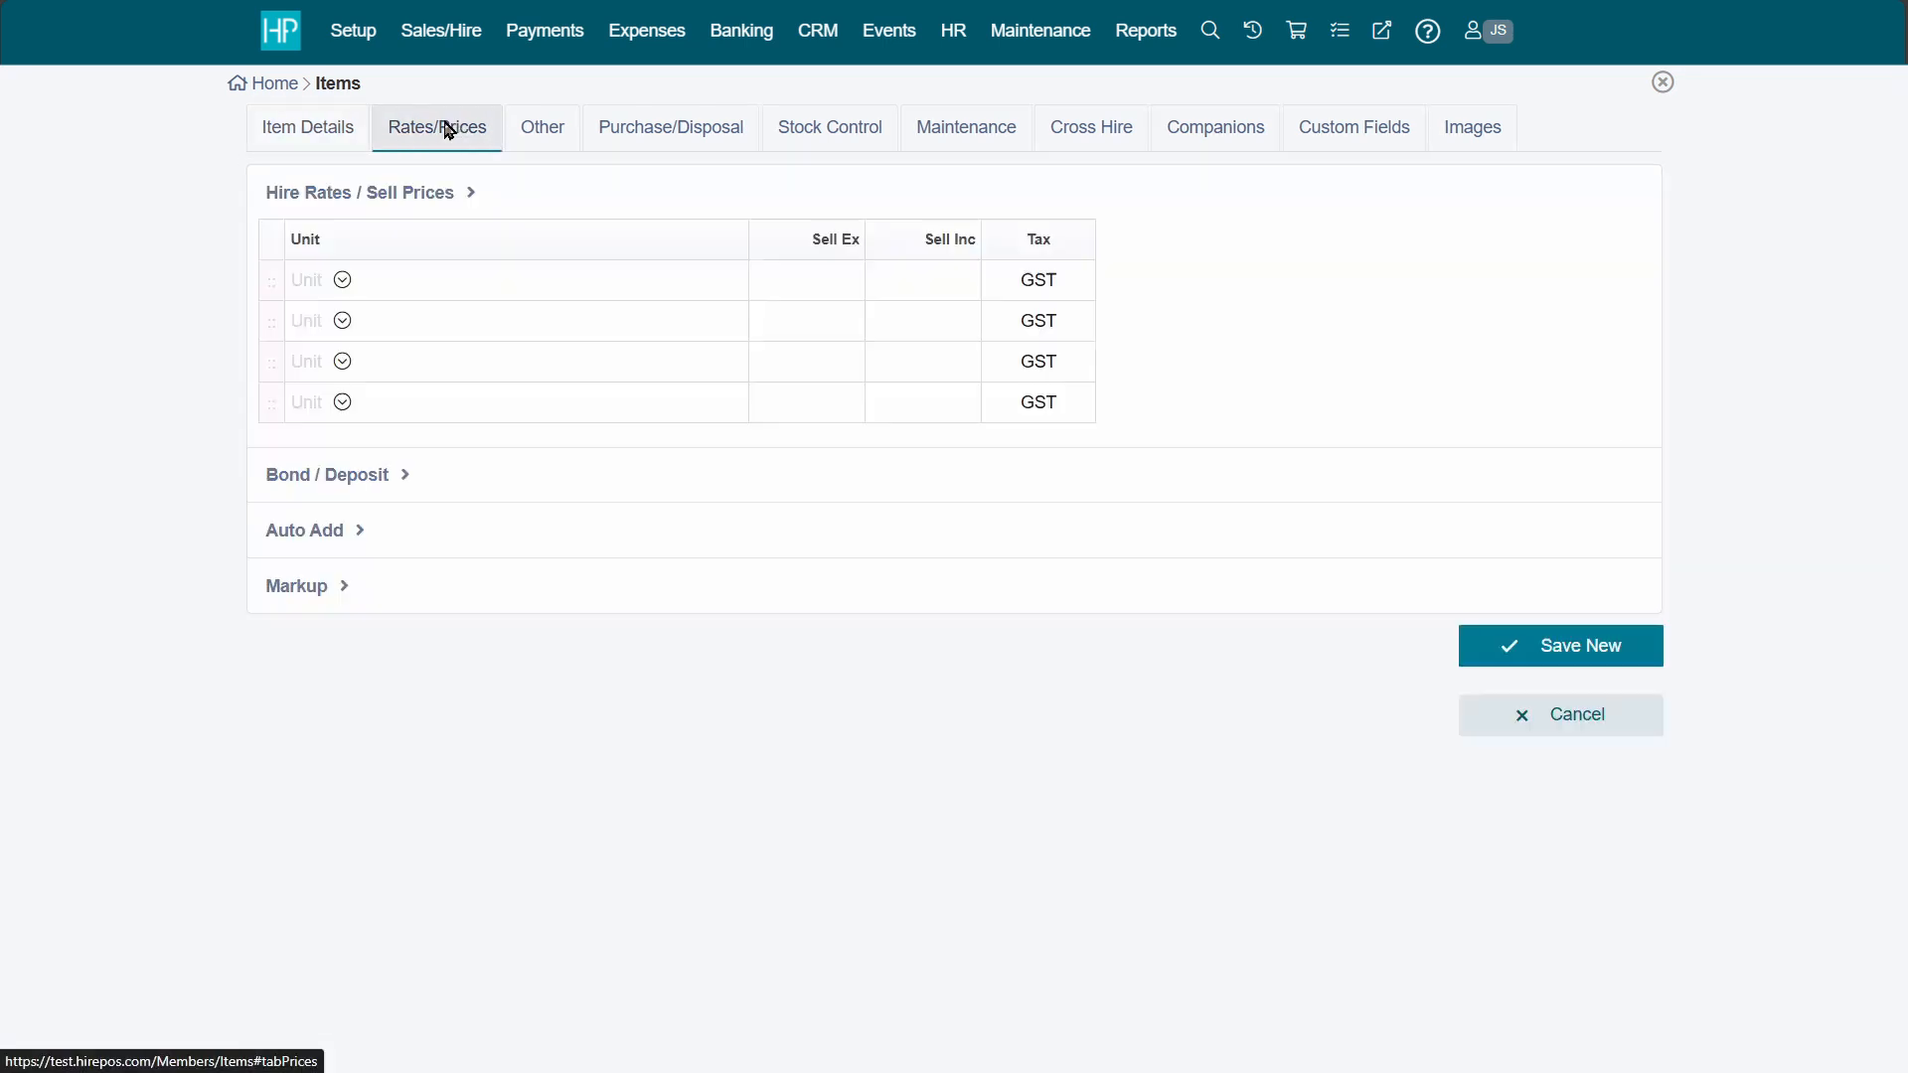
pyautogui.click(358, 284)
pyautogui.click(362, 376)
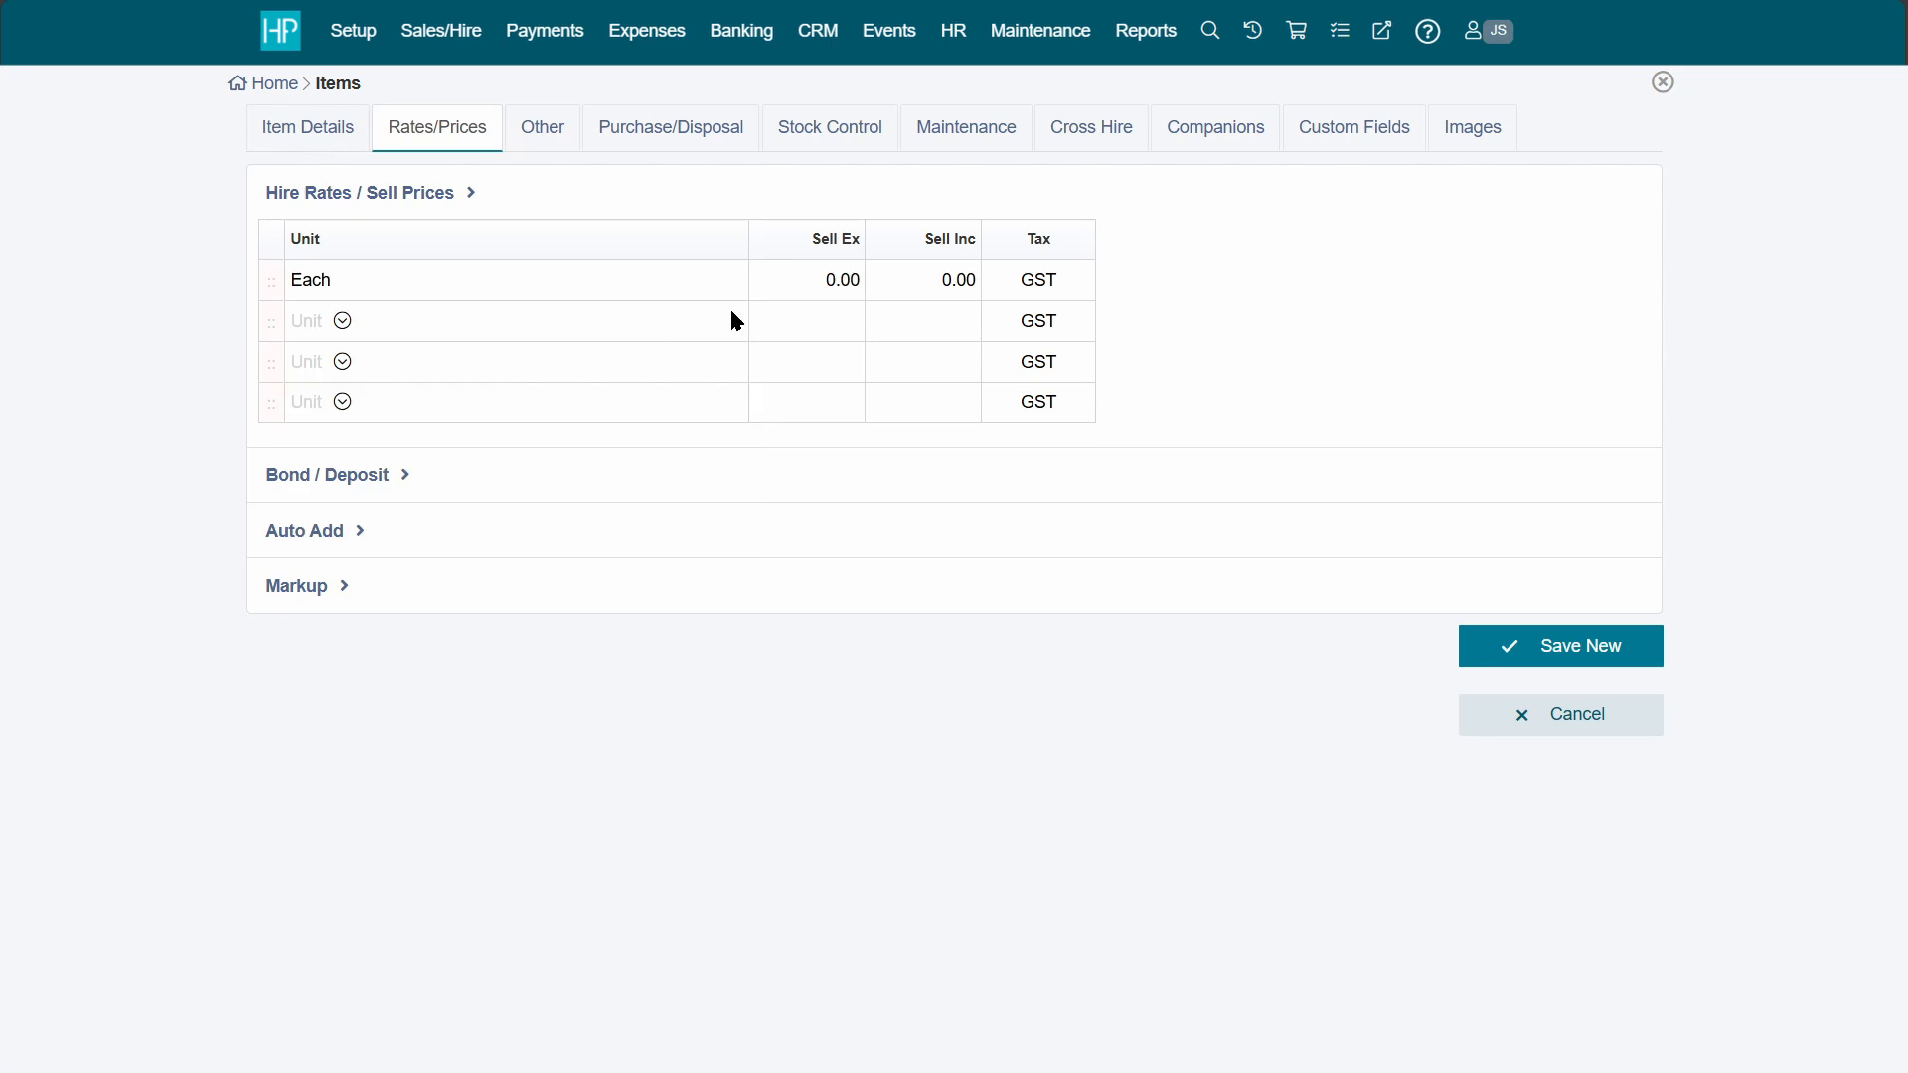
pyautogui.click(935, 281)
pyautogui.write('99')
pyautogui.click(1228, 286)
pyautogui.click(1543, 644)
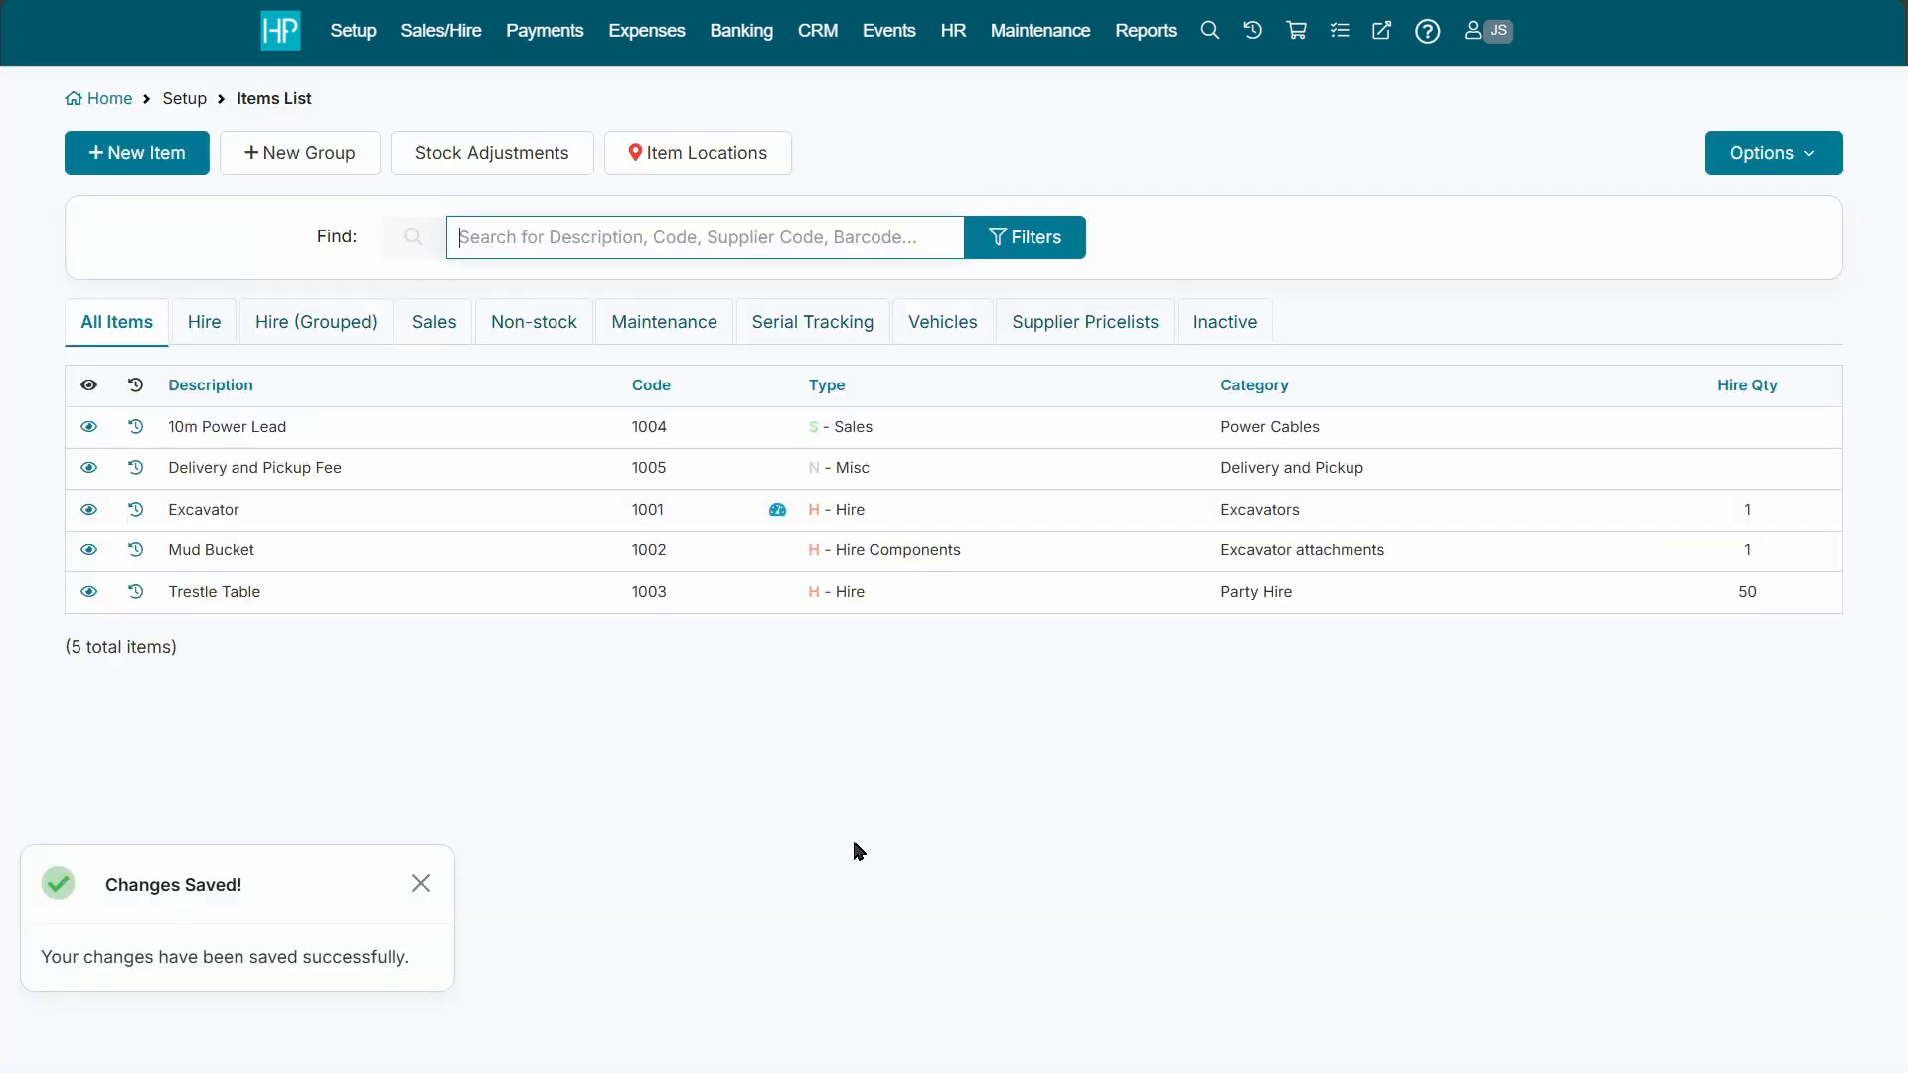